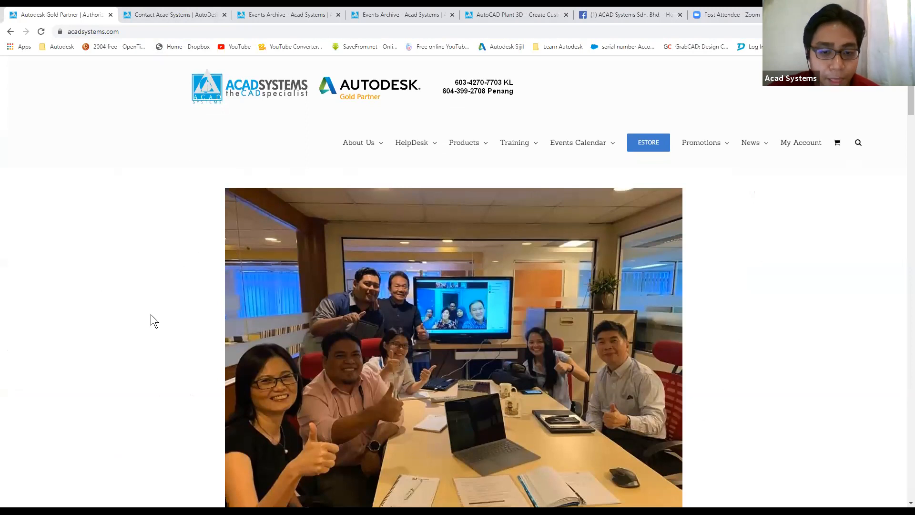
# Look through the Acad Systems home page, including the Latest Promotions & News and Latest Workshops, Webinars sections.
pyautogui.scroll(-20, 152, 313)
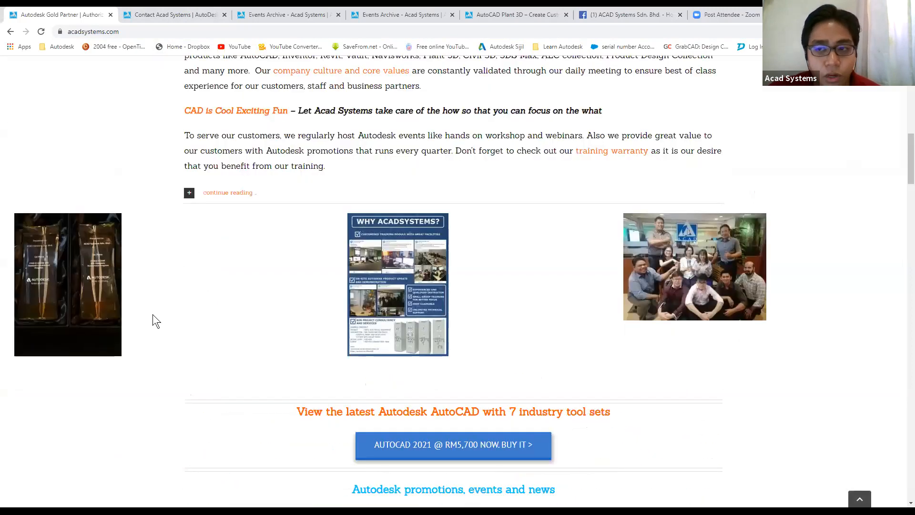
pyautogui.scroll(-3, 183, 195)
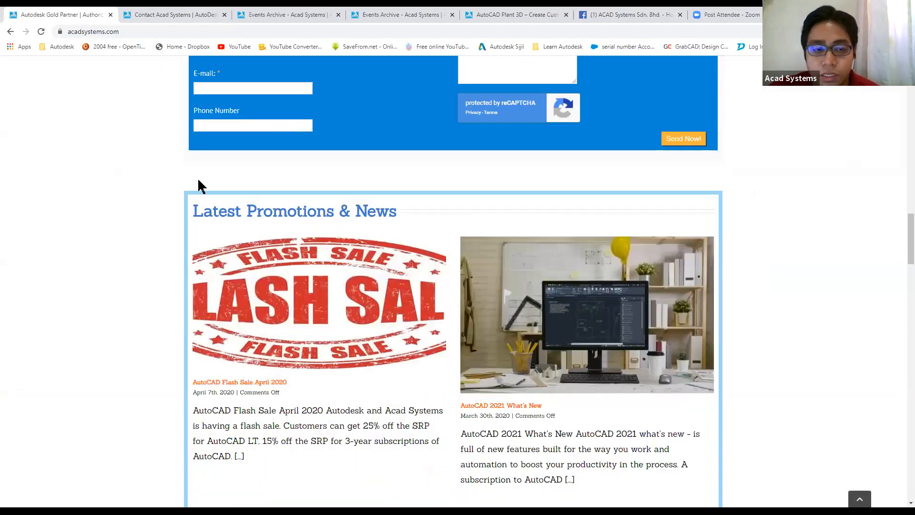
pyautogui.scroll(-1, 210, 186)
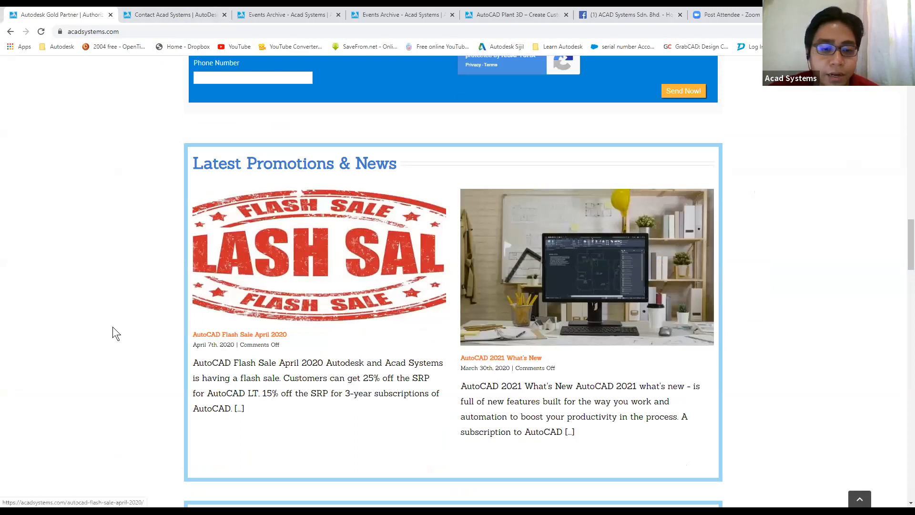
pyautogui.scroll(-2, 239, 187)
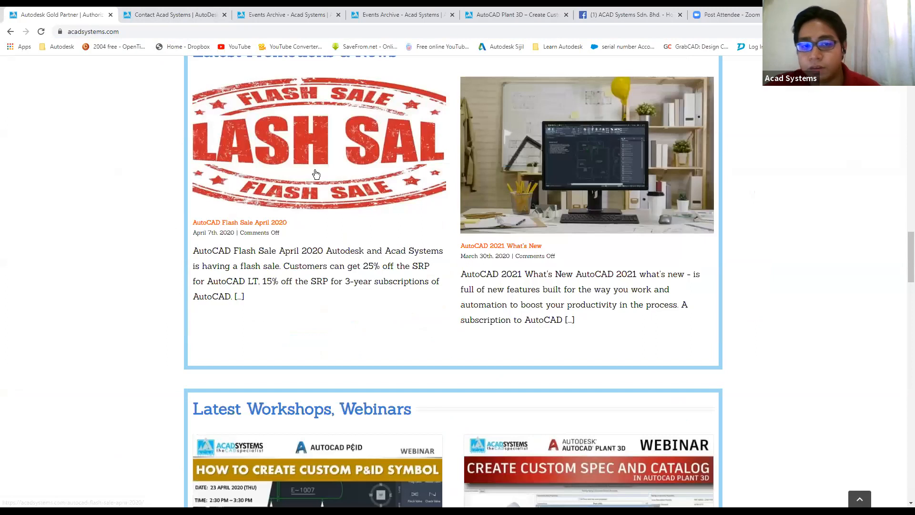
pyautogui.scroll(-5, 310, 176)
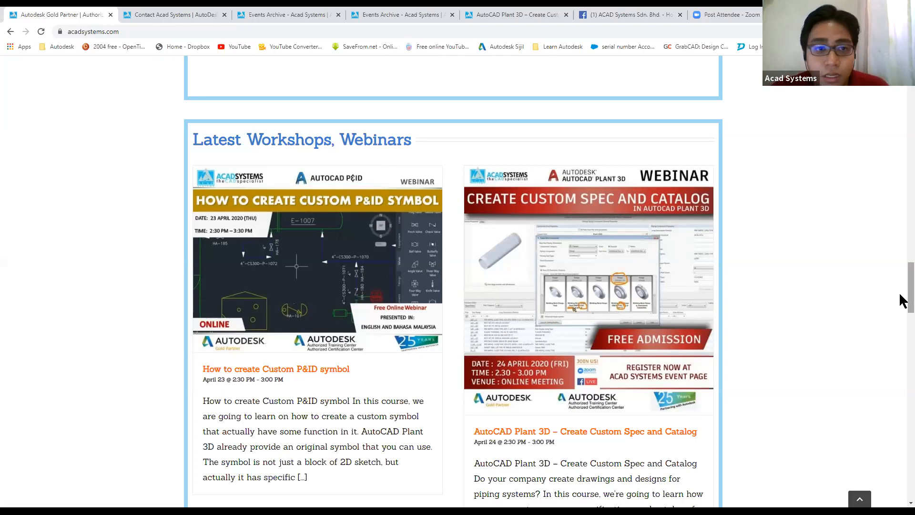
pyautogui.moveTo(902, 301); pyautogui.dragTo(900, 96)
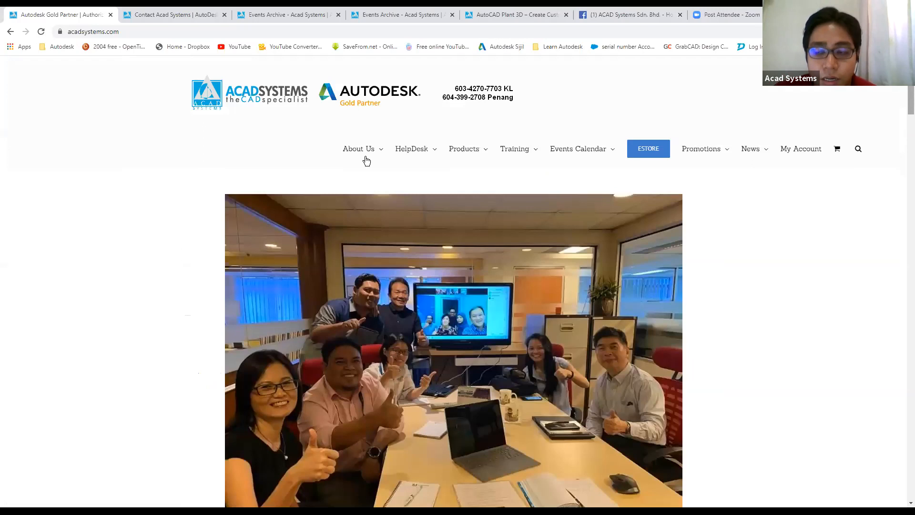
pyautogui.moveTo(353, 150)
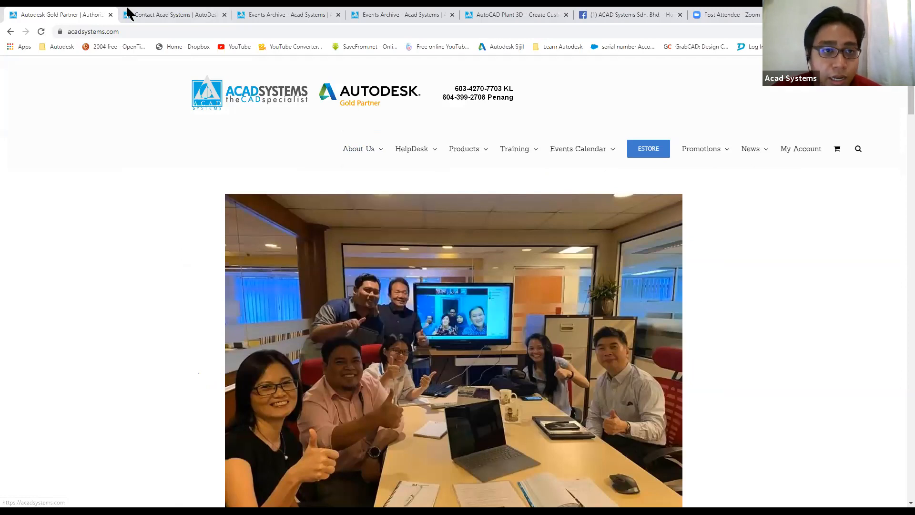
# Examine the enquiry form on the Contact Acad Systems page, from the contact fields to the training interests and remarks.
pyautogui.hotkey('ctrl', 'Tab')
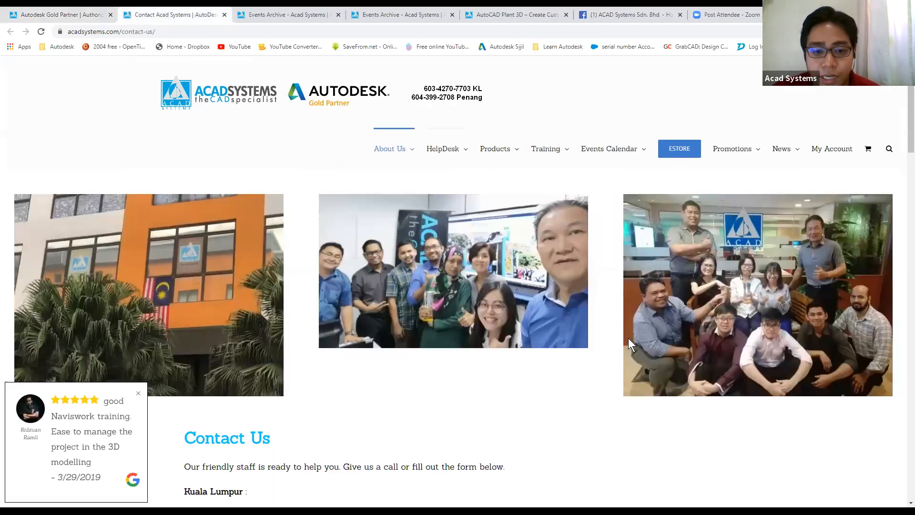
pyautogui.scroll(-1, 608, 332)
pyautogui.scroll(-12, 466, 151)
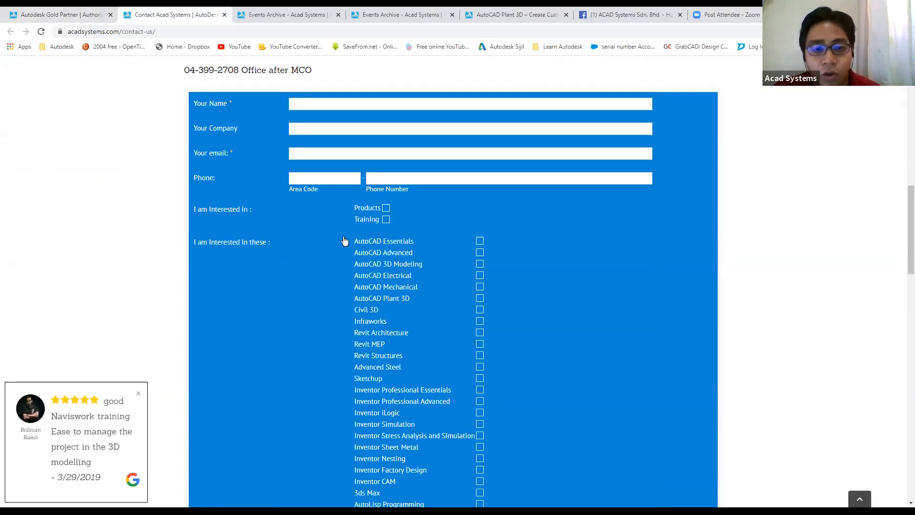
pyautogui.scroll(-2, 328, 257)
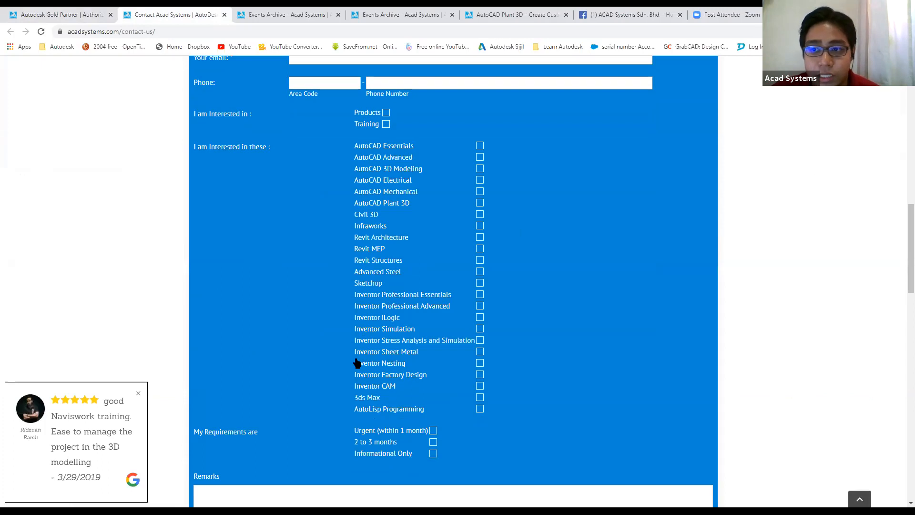
pyautogui.scroll(-3, 350, 364)
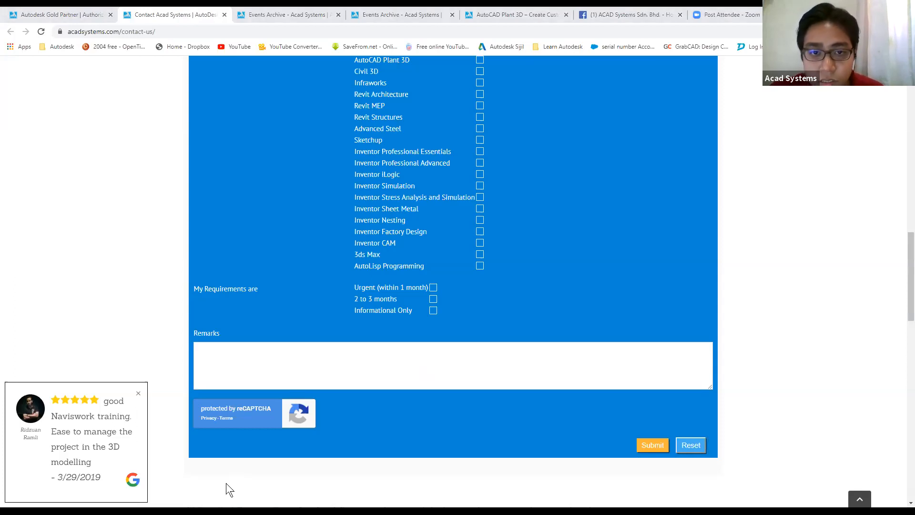
# Switch to AutoCAD Plant 3D and start a new project named "Project 1 symbol".
pyautogui.hotkey('alt', 'Tab')
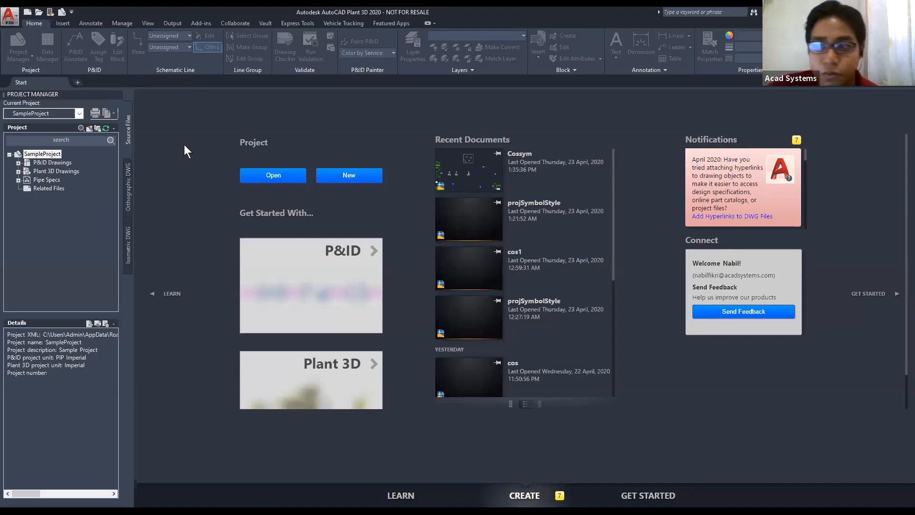
pyautogui.click(80, 114)
pyautogui.click(53, 148)
pyautogui.moveTo(387, 216); pyautogui.dragTo(267, 219)
pyautogui.click(349, 219)
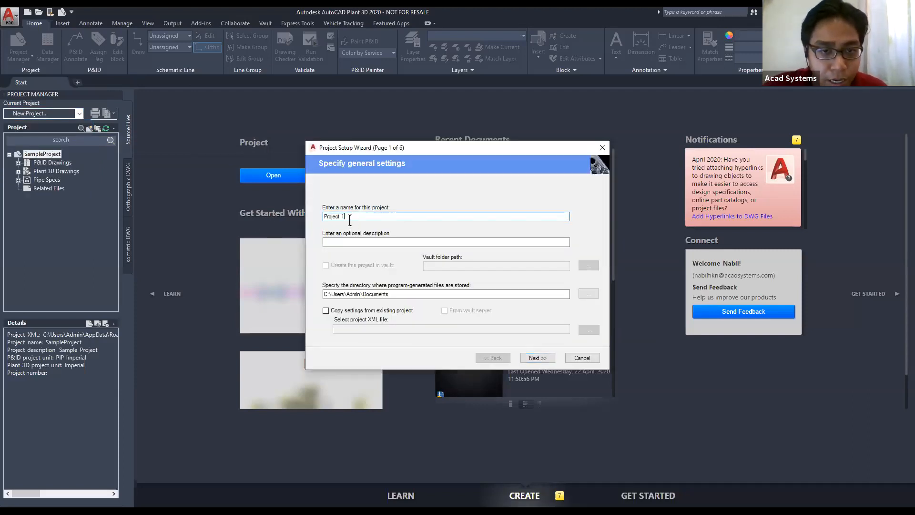
pyautogui.write('sy')
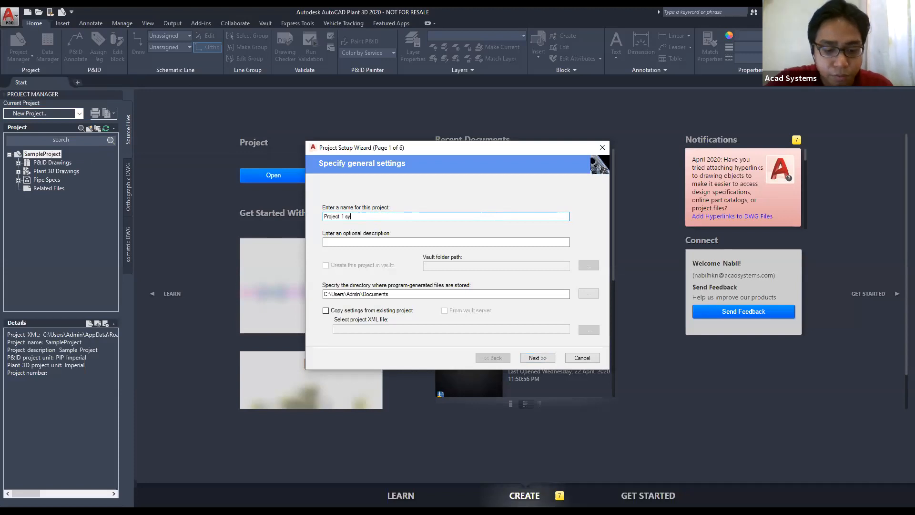
pyautogui.write('mbol')
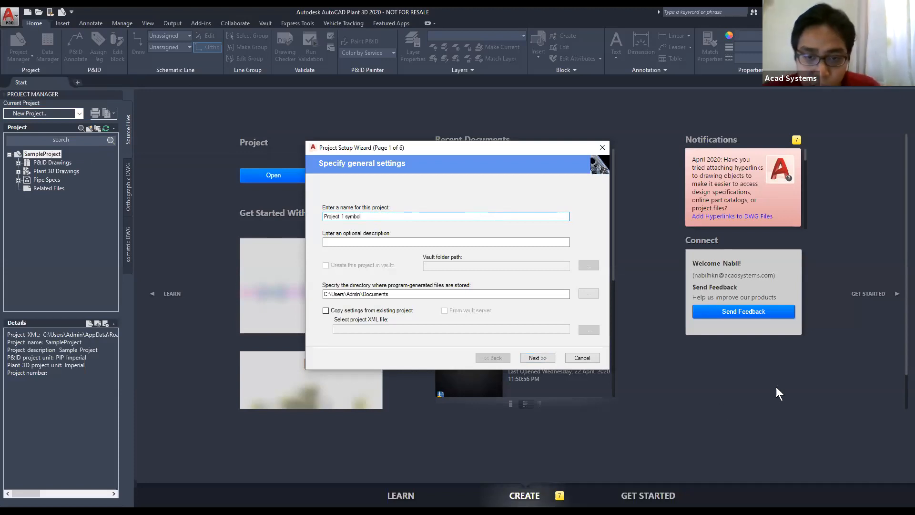
# Complete the project setup with Imperial units, the PIP symbology standard and the default directories.
pyautogui.click(536, 359)
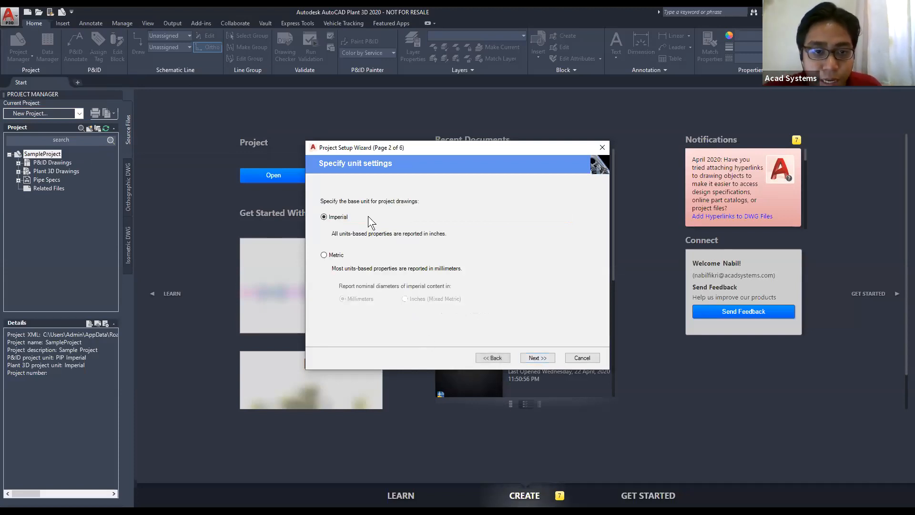
pyautogui.click(549, 356)
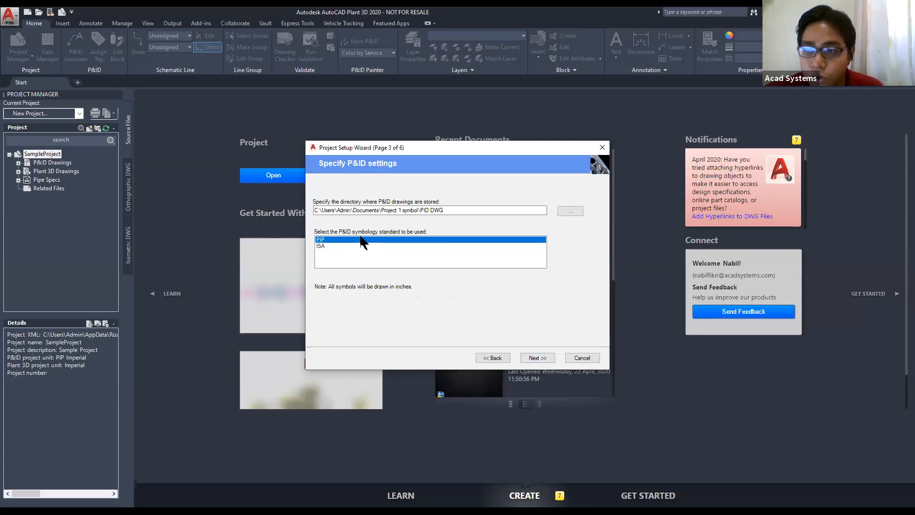
pyautogui.click(541, 360)
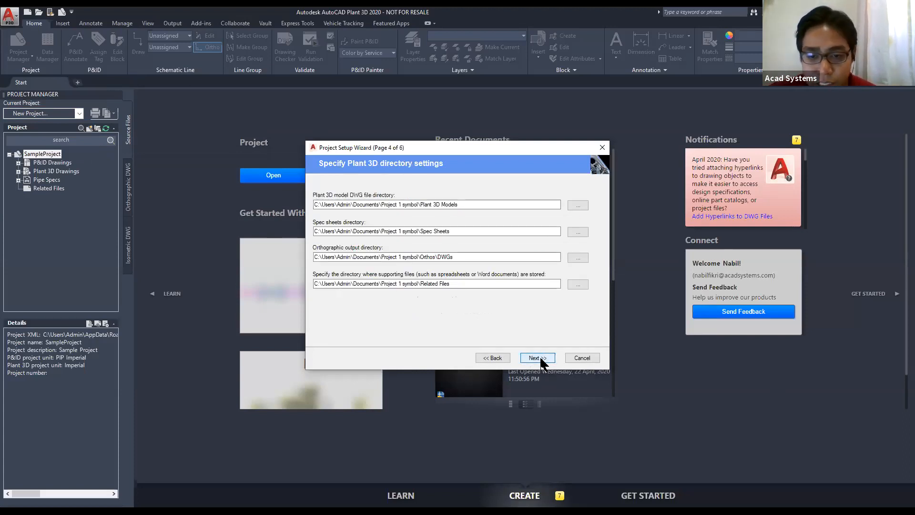
pyautogui.click(541, 360)
pyautogui.click(543, 361)
pyautogui.click(547, 360)
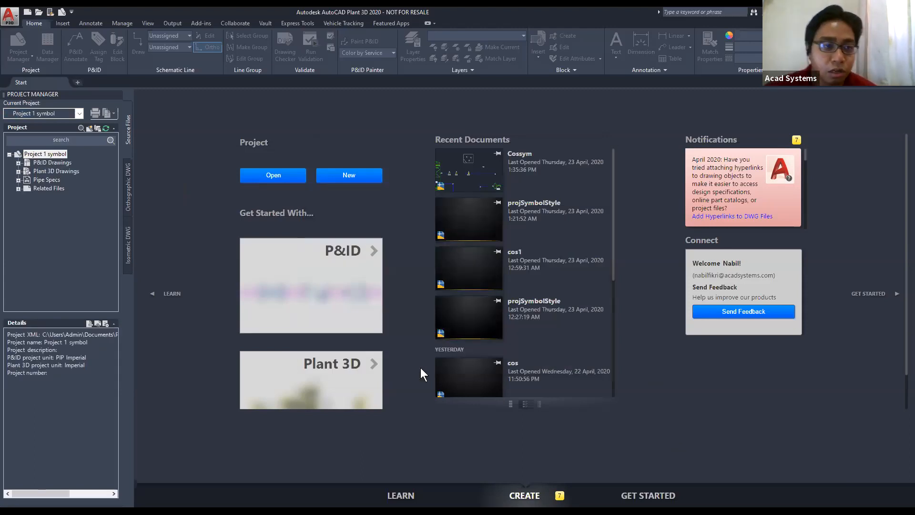
# Create a P&ID drawing named "Custom symbol" in the project, using the PID ANSI D -Color Dependent Plot Styles template.
pyautogui.click(48, 162)
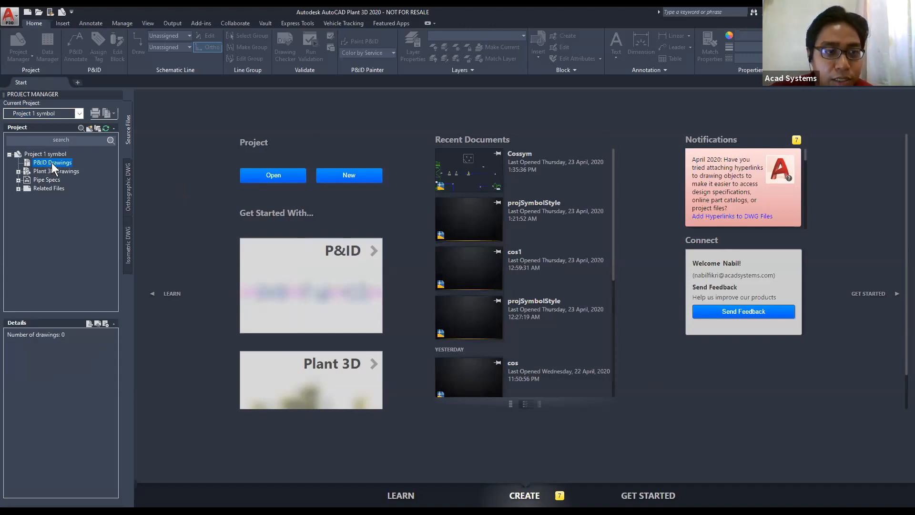
pyautogui.rightClick(53, 163)
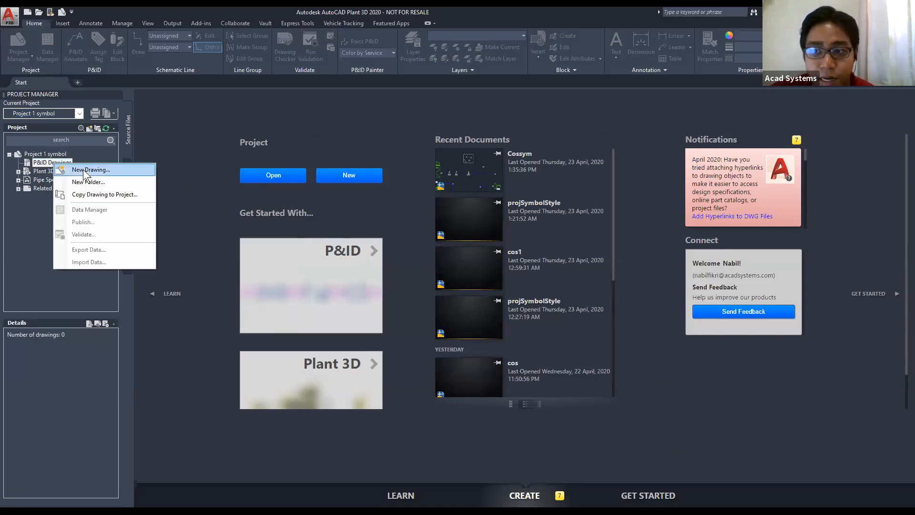
pyautogui.click(85, 171)
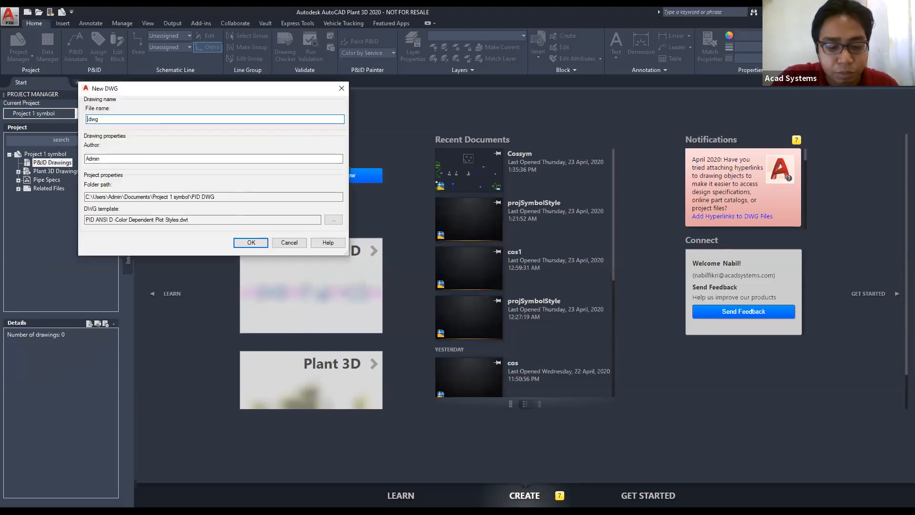
pyautogui.write('Custom symb')
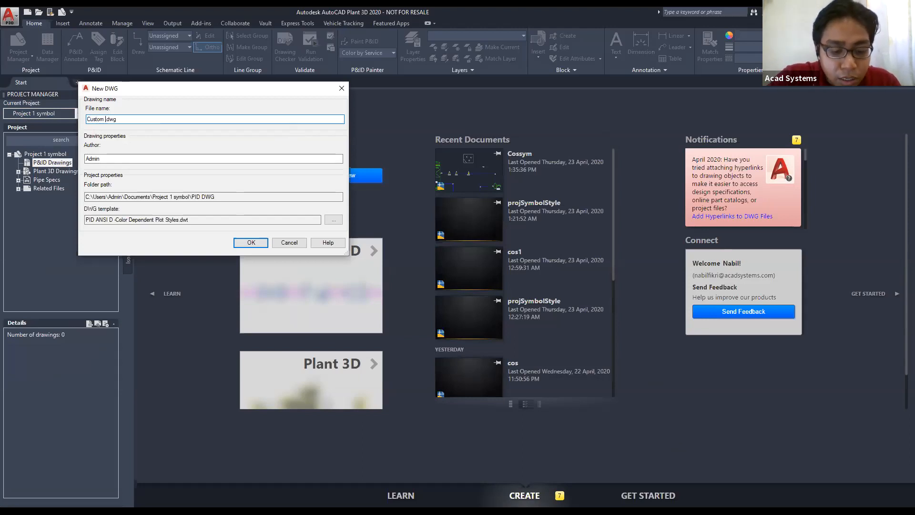
pyautogui.write('ol')
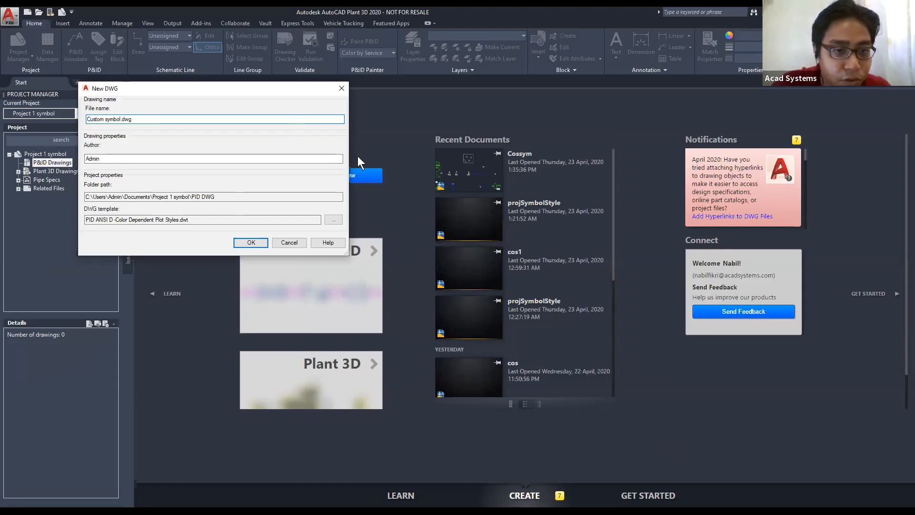
pyautogui.click(337, 220)
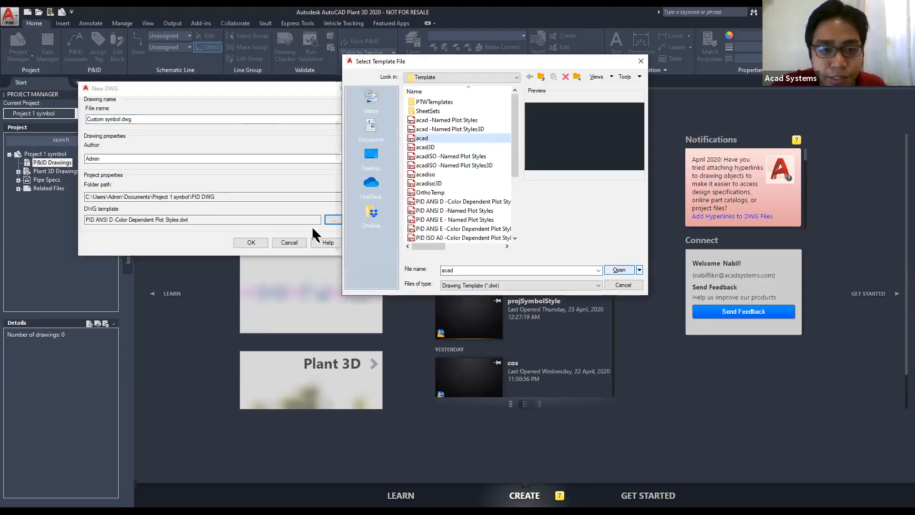
pyautogui.click(251, 243)
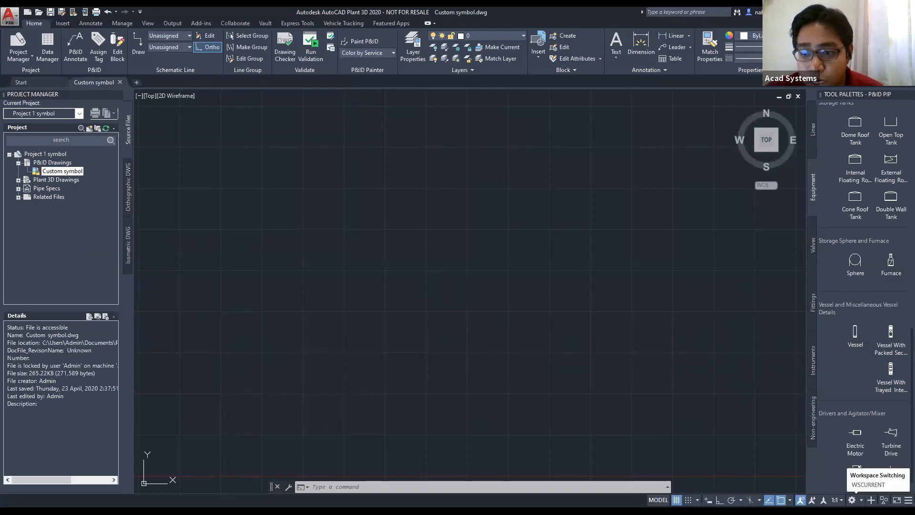
# Change the workspace to 3D Piping and return it to PID PIP.
pyautogui.click(851, 500)
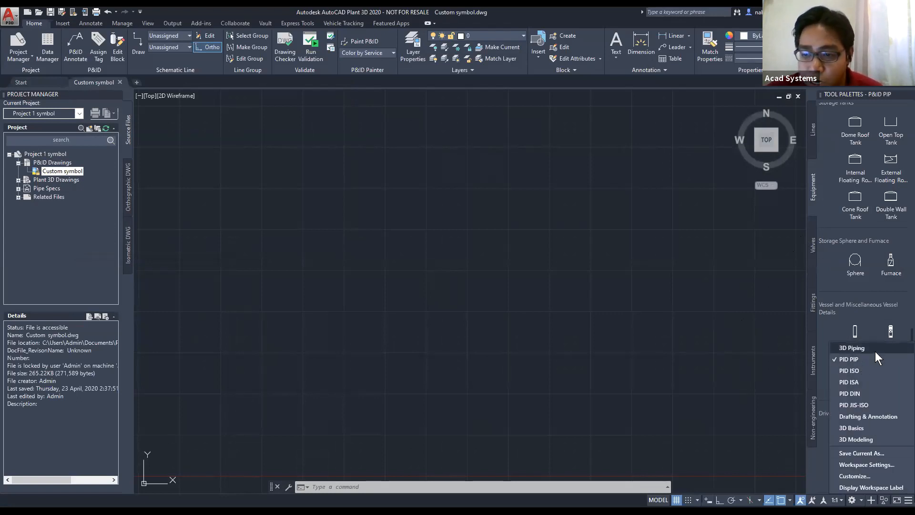
pyautogui.click(867, 348)
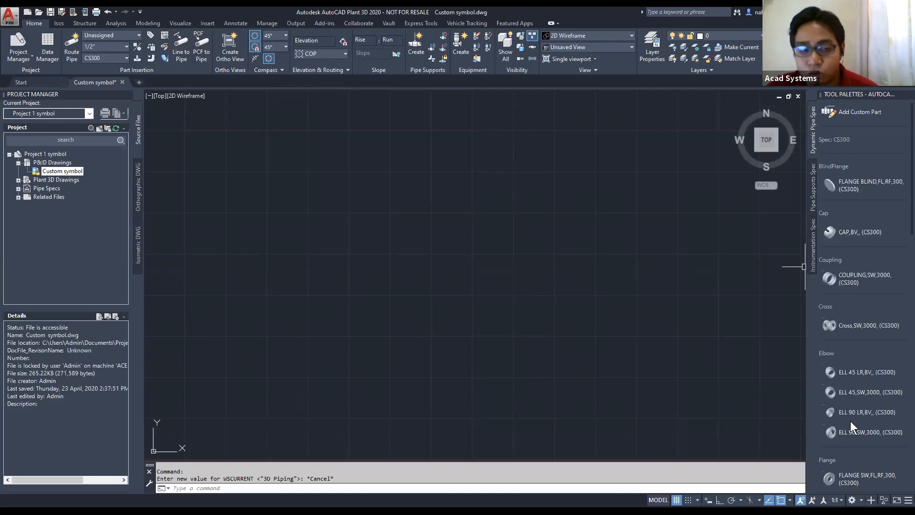
pyautogui.click(853, 500)
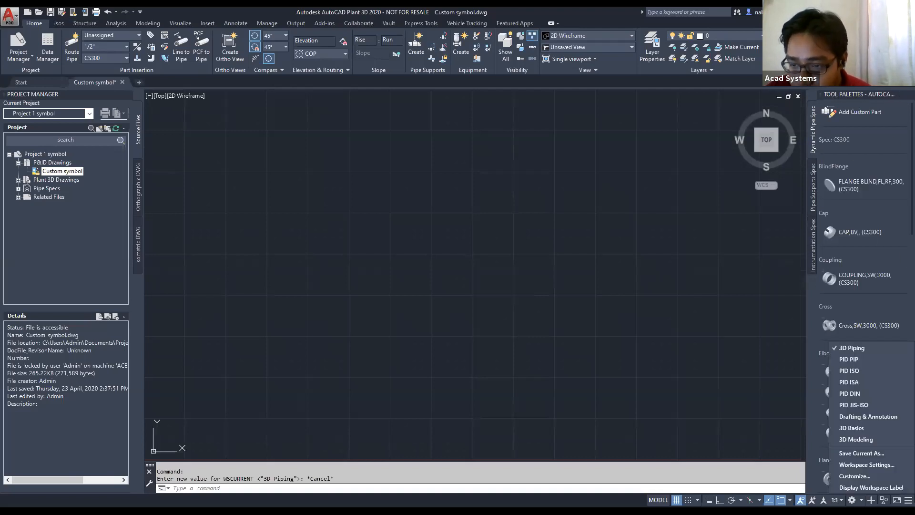
pyautogui.click(880, 380)
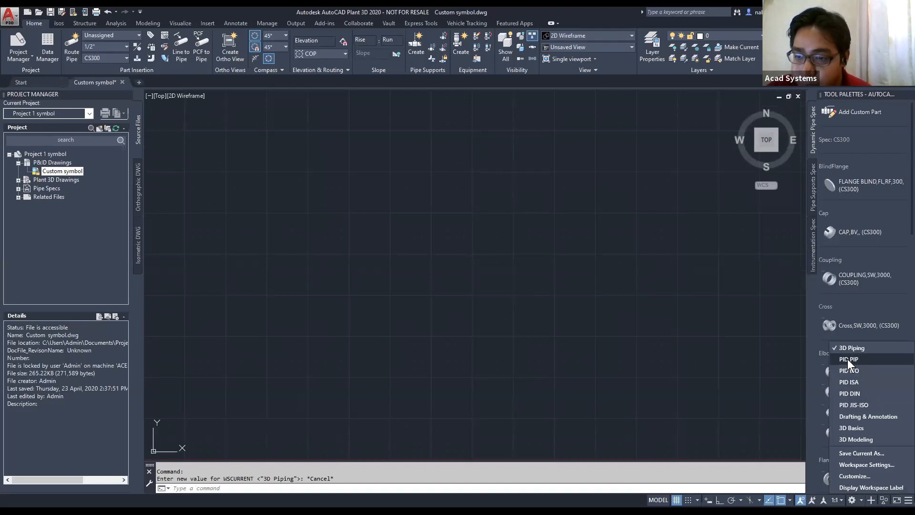
pyautogui.click(848, 358)
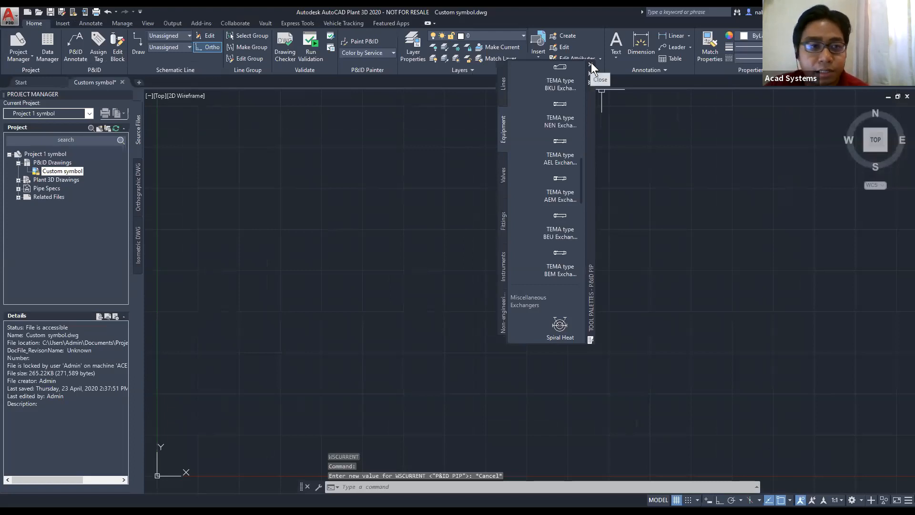
# Close and reopen the floating P&ID PIP tool palettes, and dock them beside the drawing area.
pyautogui.click(591, 62)
pyautogui.click(147, 22)
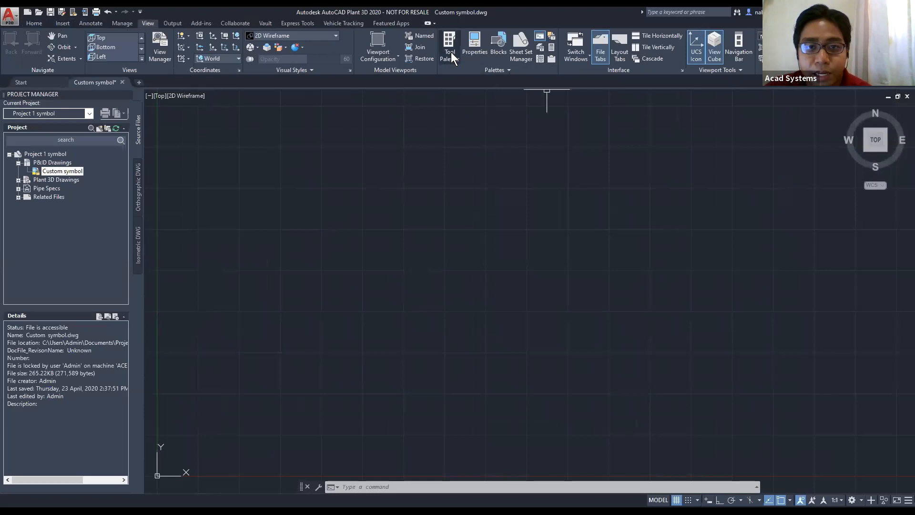
pyautogui.click(450, 50)
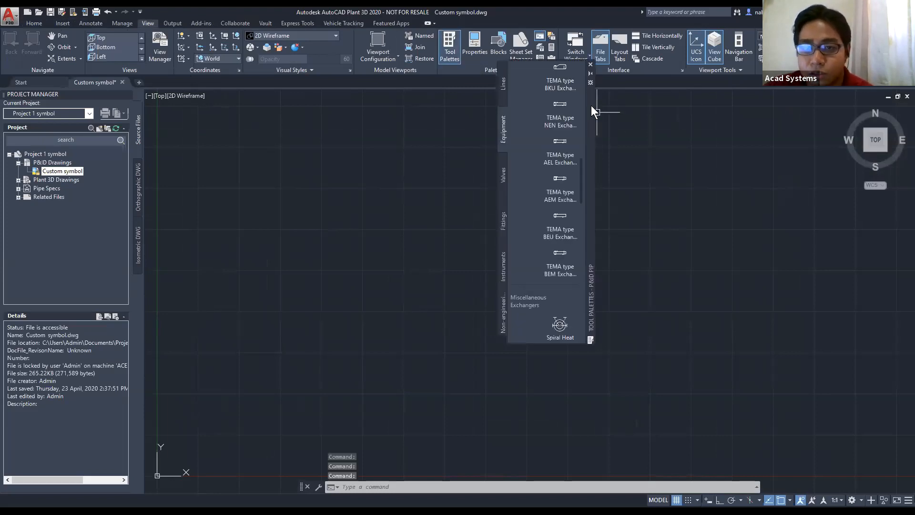
pyautogui.moveTo(590, 101); pyautogui.dragTo(901, 194)
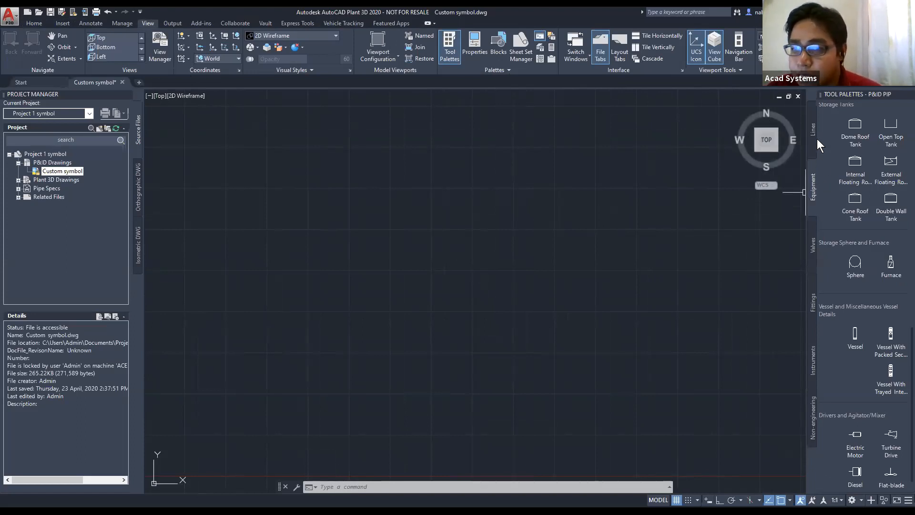
# Switch the Equipment palette's view style to icon only, and return it to icon with text for the current palette.
pyautogui.rightClick(840, 375)
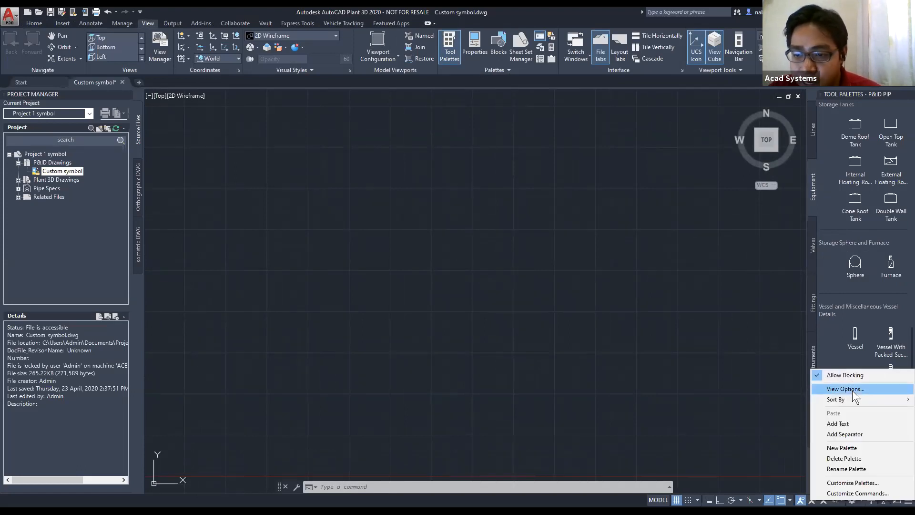
pyautogui.click(852, 389)
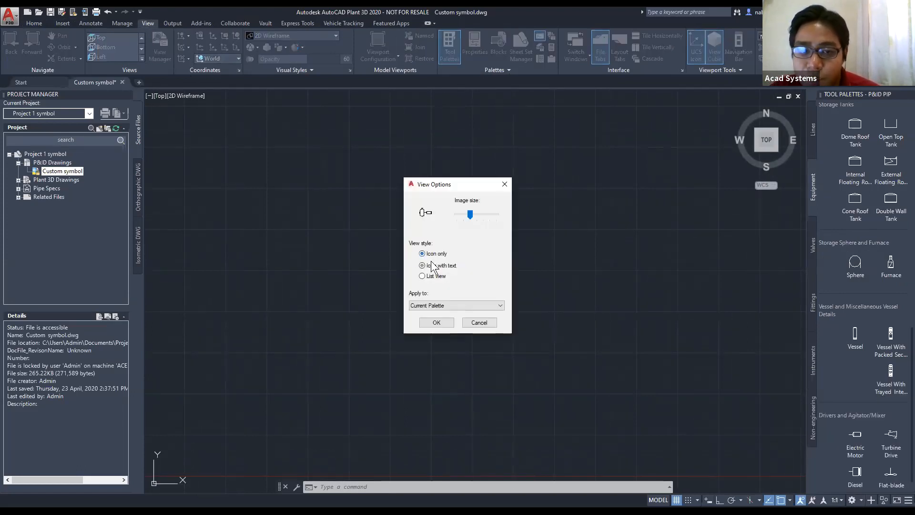
pyautogui.rightClick(834, 333)
pyautogui.click(849, 351)
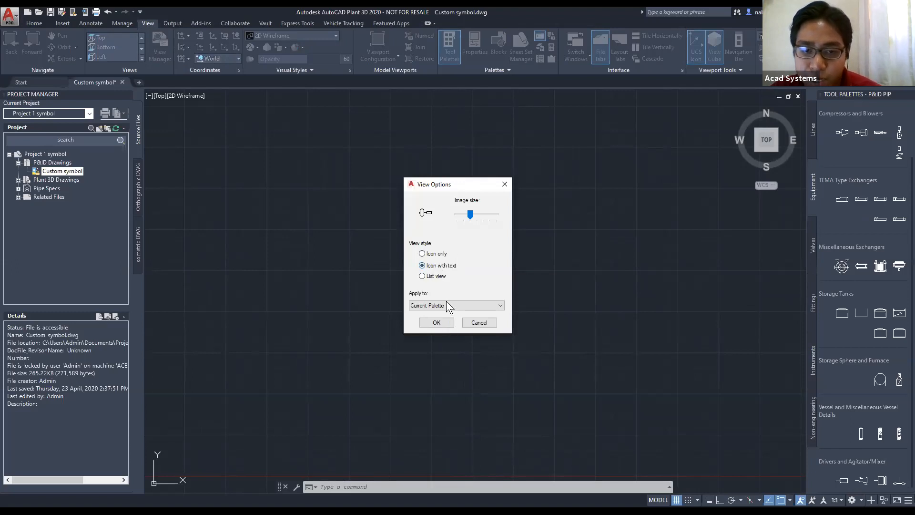
pyautogui.click(436, 322)
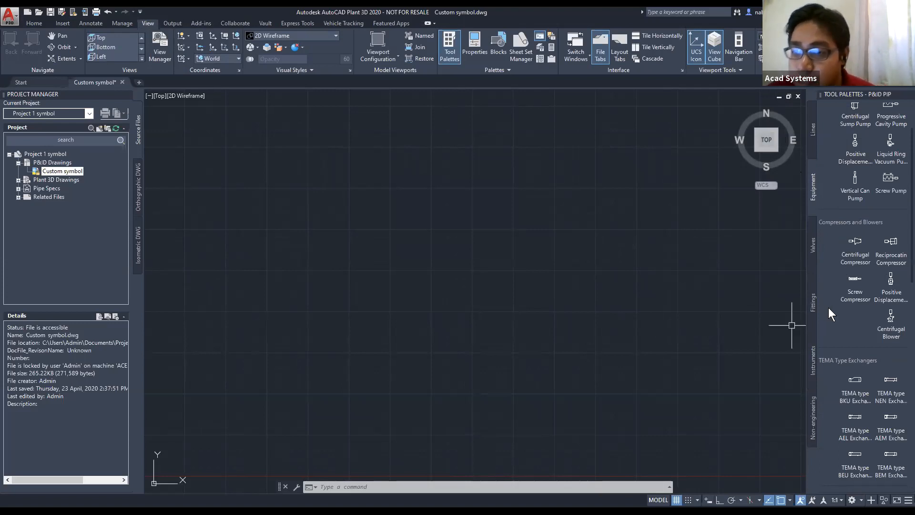
# Place a horizontal centrifugal pump in the drawing and assign it type P and number 001, without an annotation.
pyautogui.scroll(2, 852, 286)
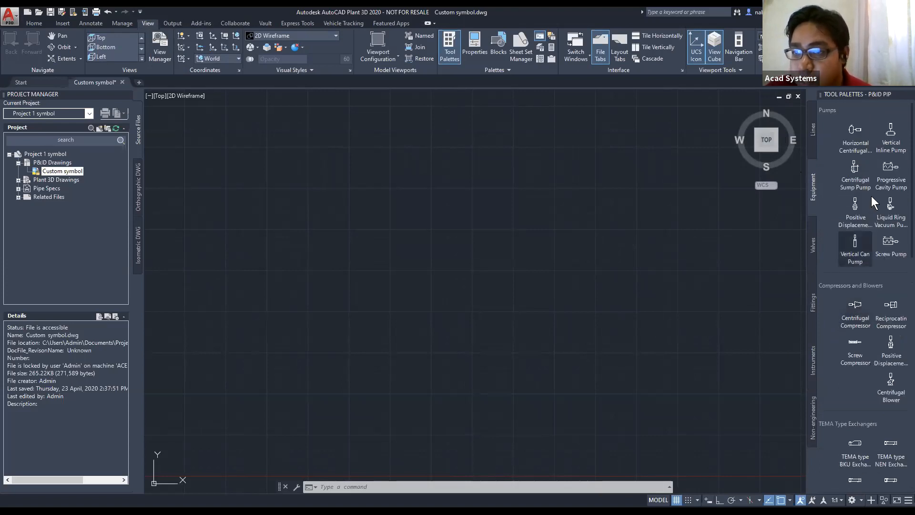
pyautogui.click(861, 130)
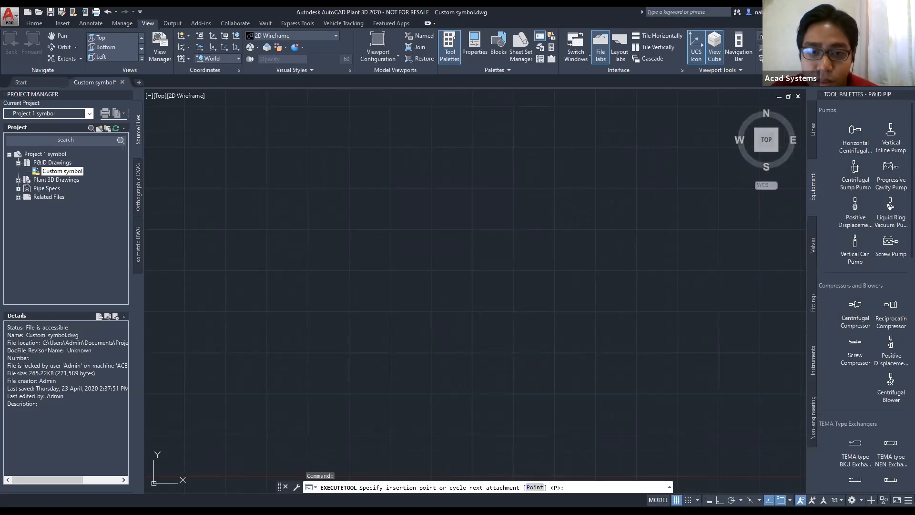
pyautogui.click(323, 178)
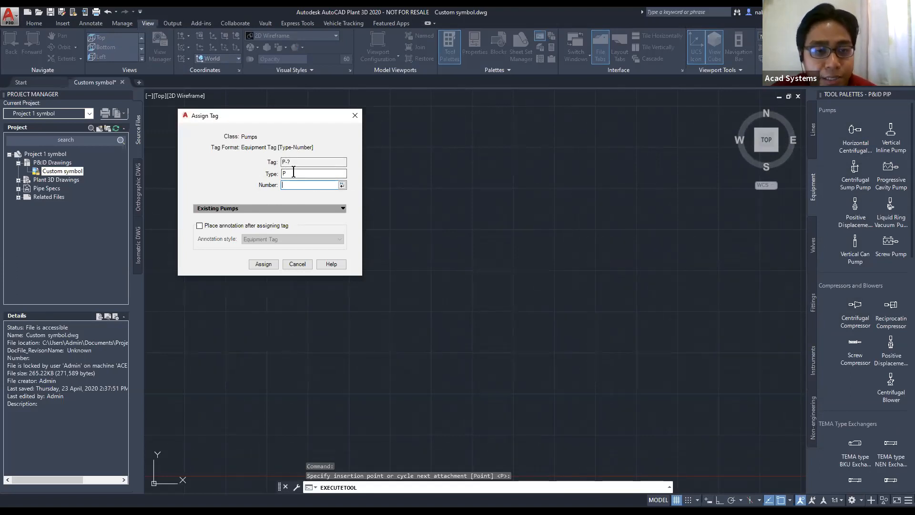
pyautogui.click(311, 173)
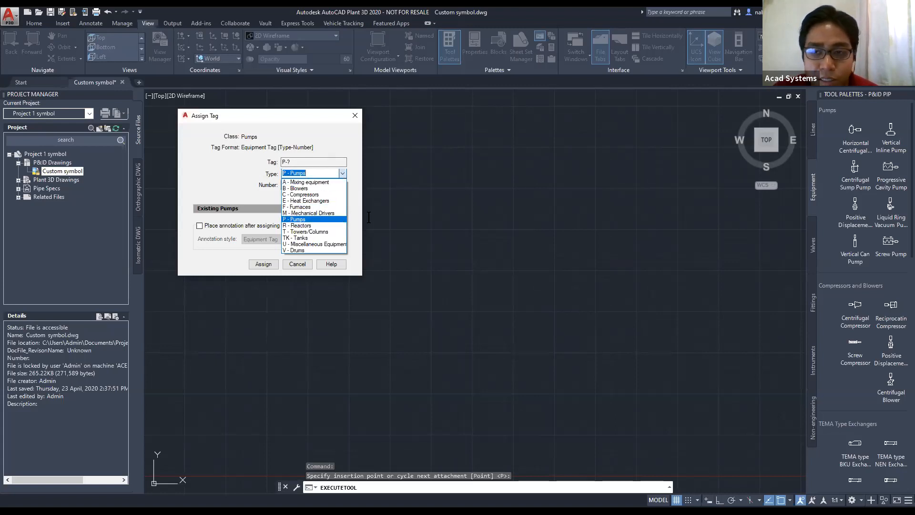
pyautogui.click(265, 170)
pyautogui.click(315, 184)
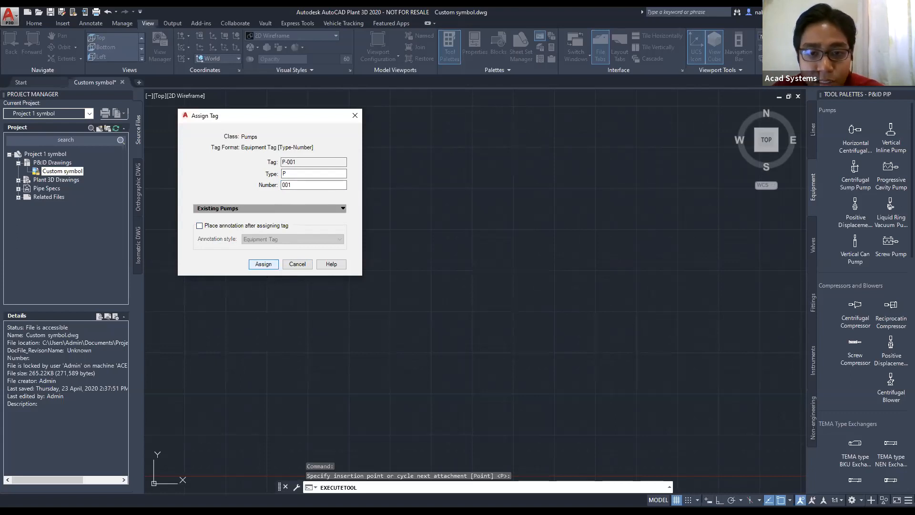
pyautogui.click(263, 264)
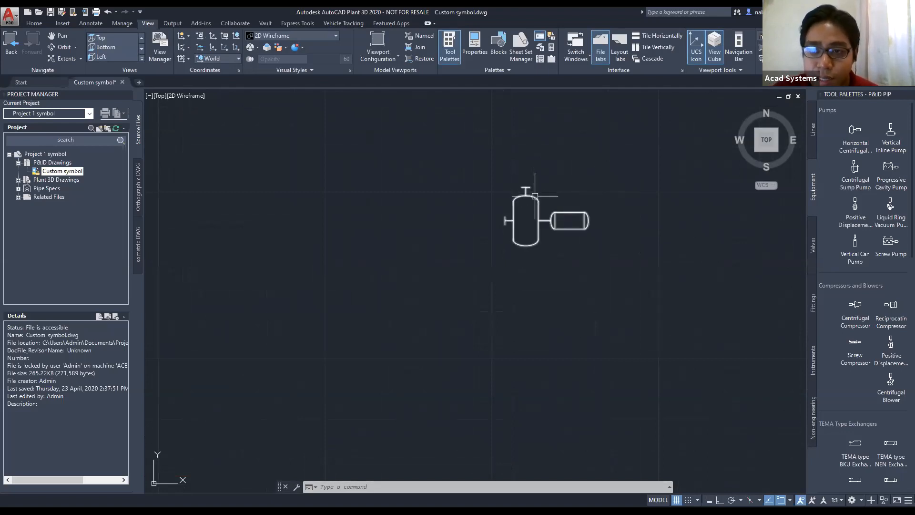
# Reassign the pump's tag with annotation placement enabled in the Equipment Tag style, and place the P-001 label just below the pump.
pyautogui.click(535, 195)
pyautogui.rightClick(535, 196)
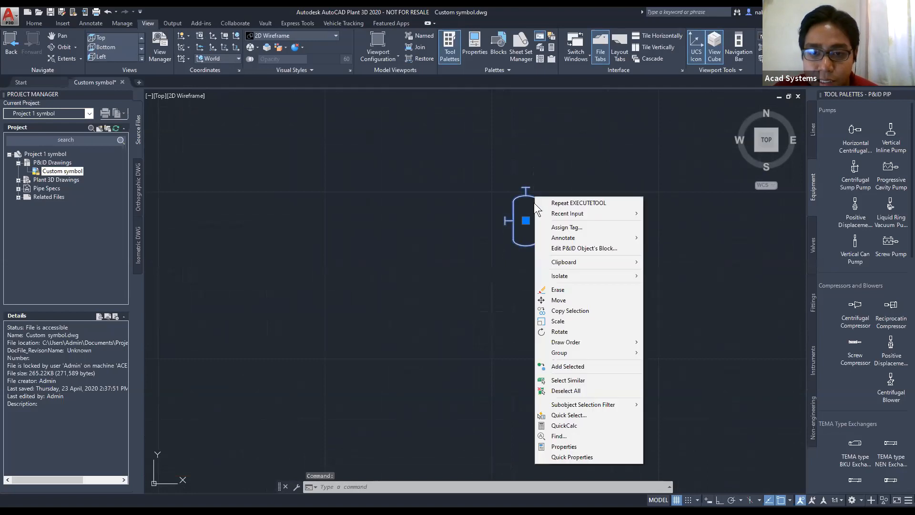
pyautogui.click(569, 228)
pyautogui.click(200, 226)
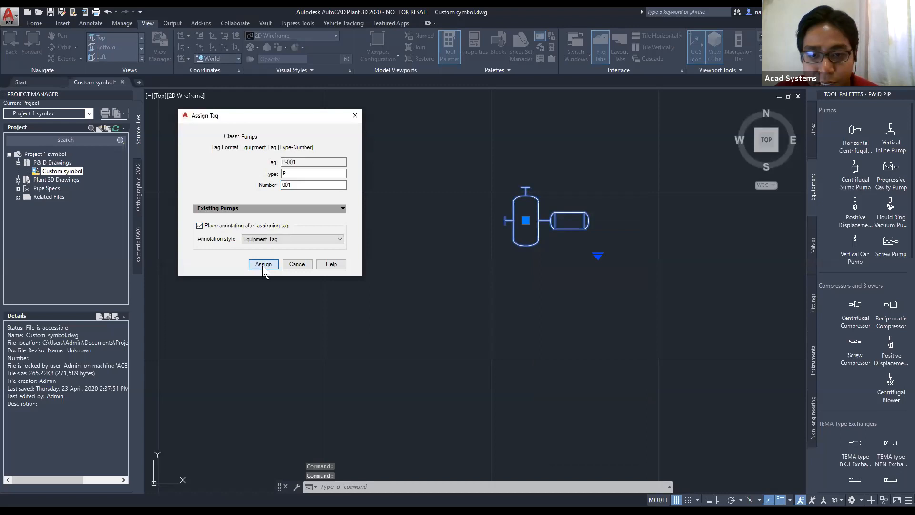
pyautogui.click(264, 264)
pyautogui.click(571, 255)
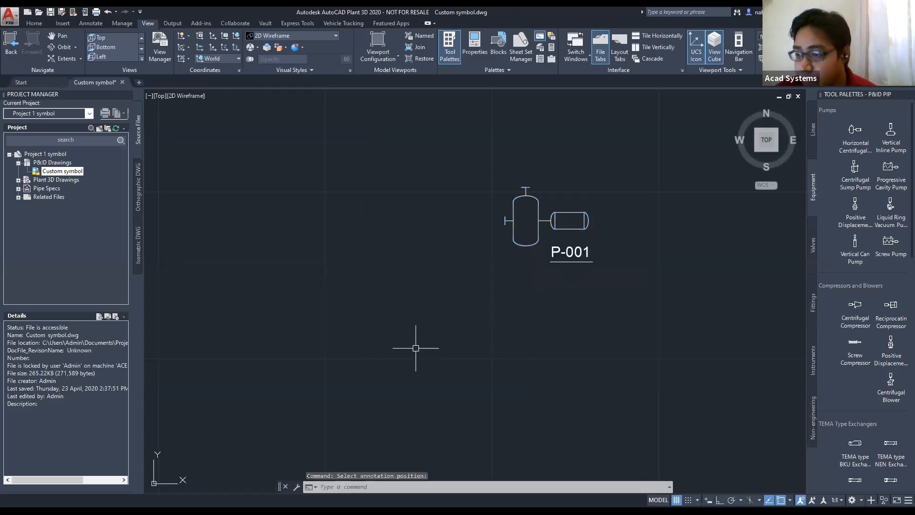
# Place a TEMA type AEL exchanger below and left of the pump, assign it tag E-001 and put the annotation inside it.
pyautogui.scroll(-2, 514, 335)
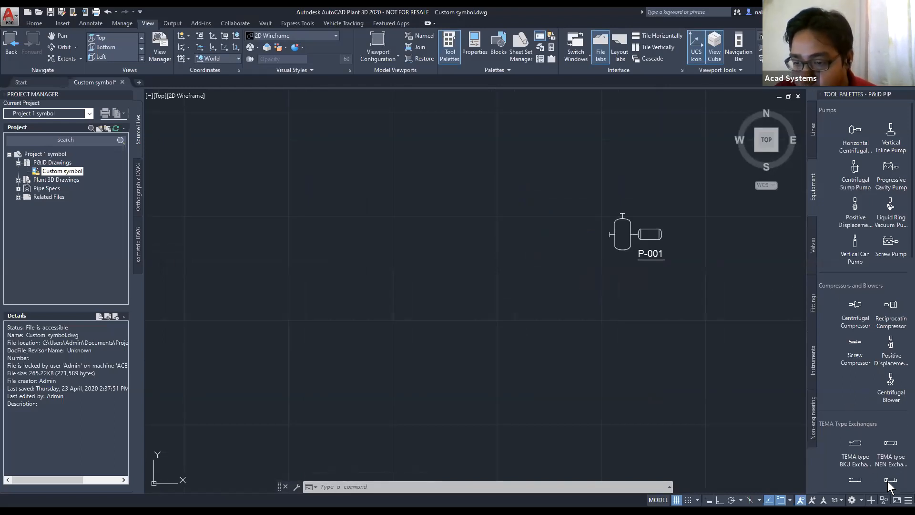
pyautogui.scroll(-1, 887, 481)
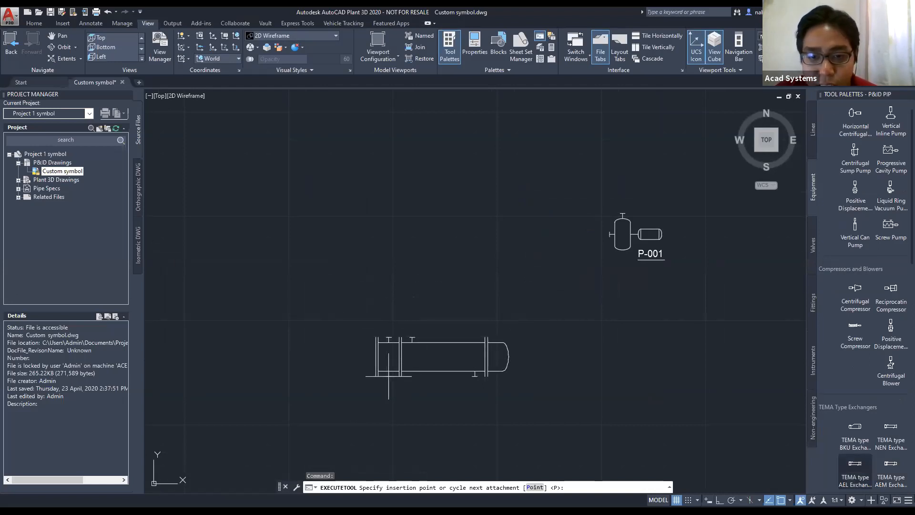
pyautogui.click(343, 187)
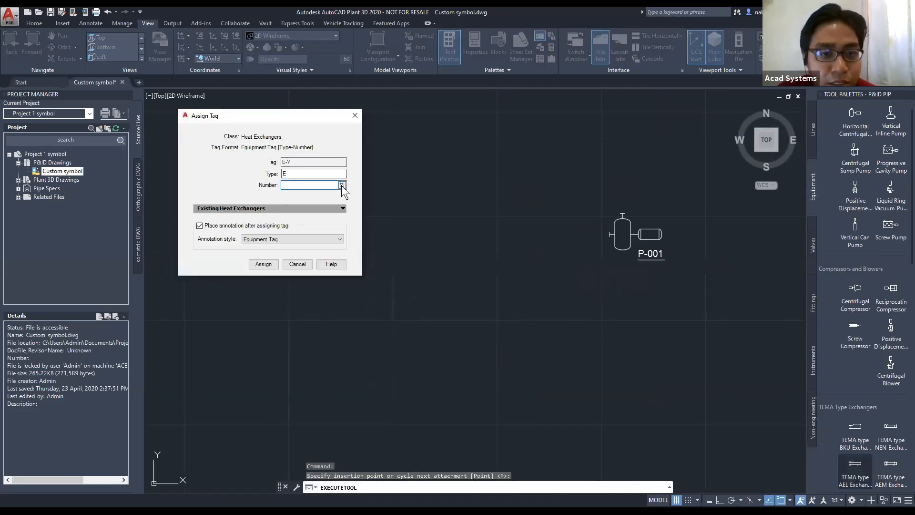
pyautogui.click(262, 264)
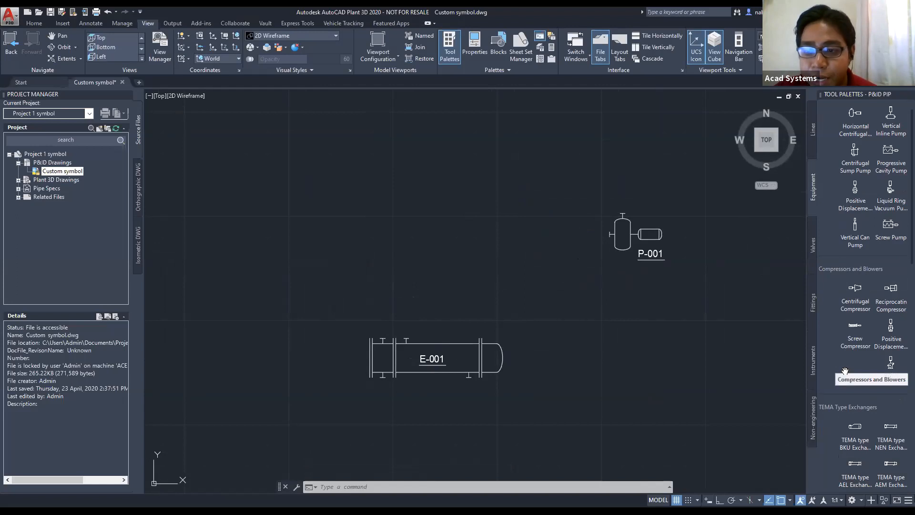
# Place a vessel above and left of the exchanger, scale it down, assign tag TK-001 and put the annotation inside it.
pyautogui.scroll(-10, 852, 303)
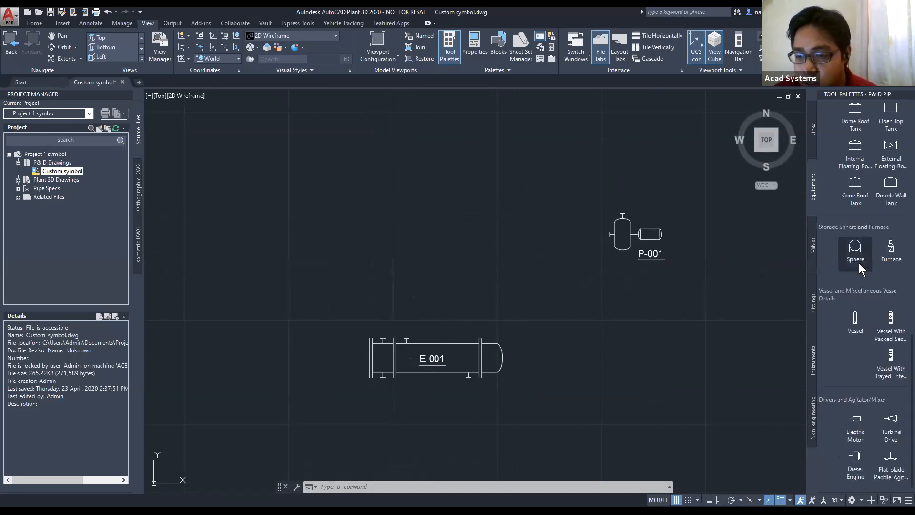
pyautogui.click(853, 324)
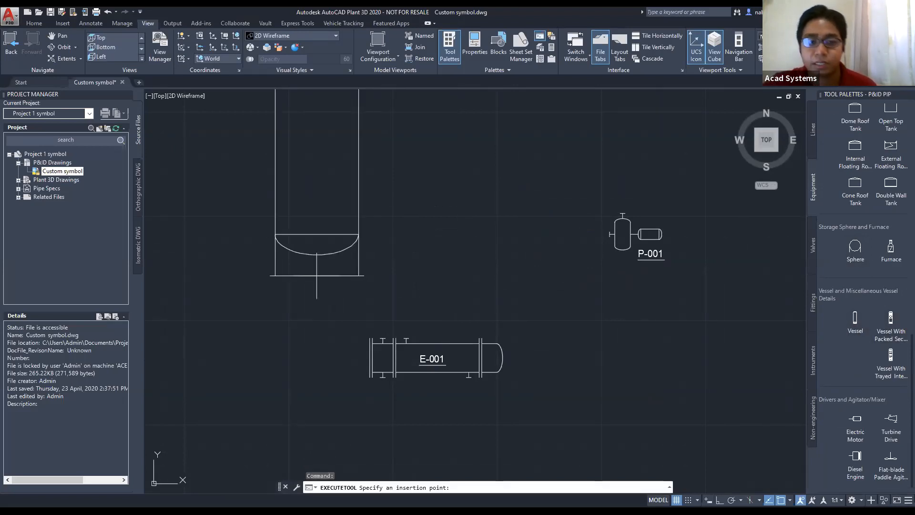
pyautogui.moveTo(276, 276); pyautogui.dragTo(312, 301, button='middle')
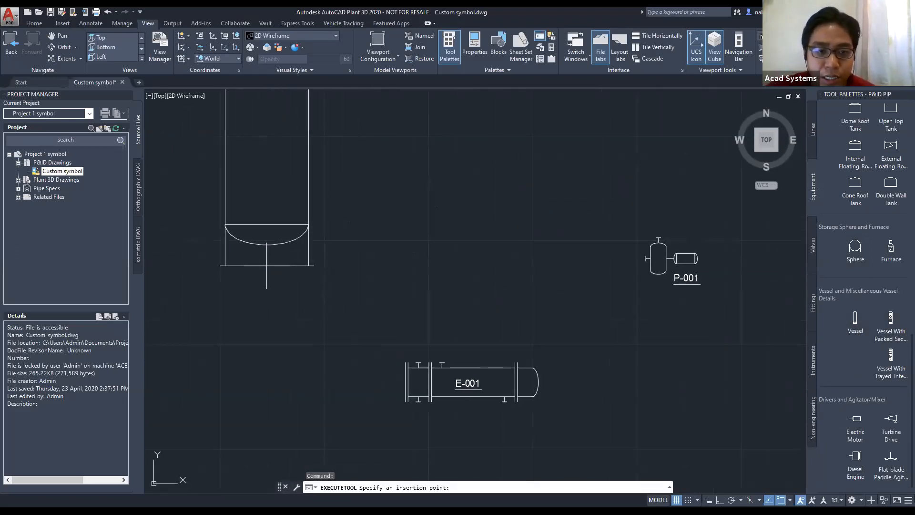
pyautogui.click(263, 298)
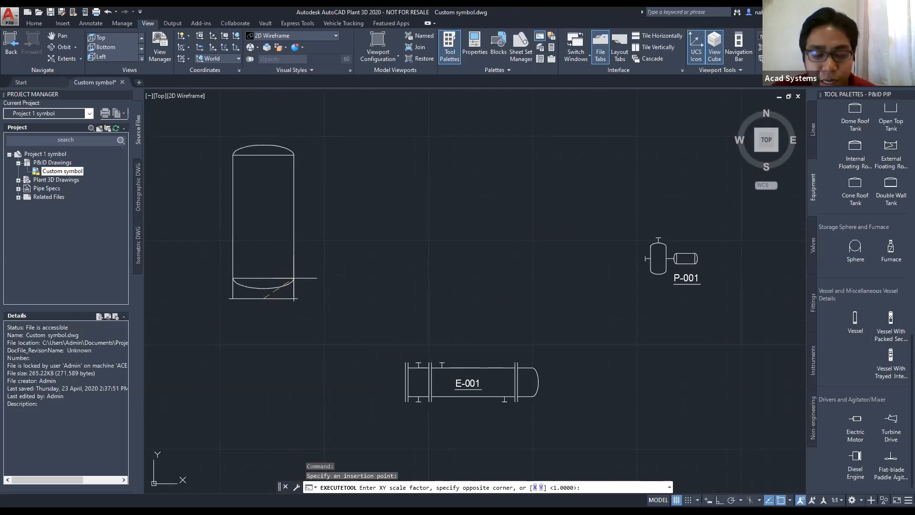
pyautogui.click(335, 142)
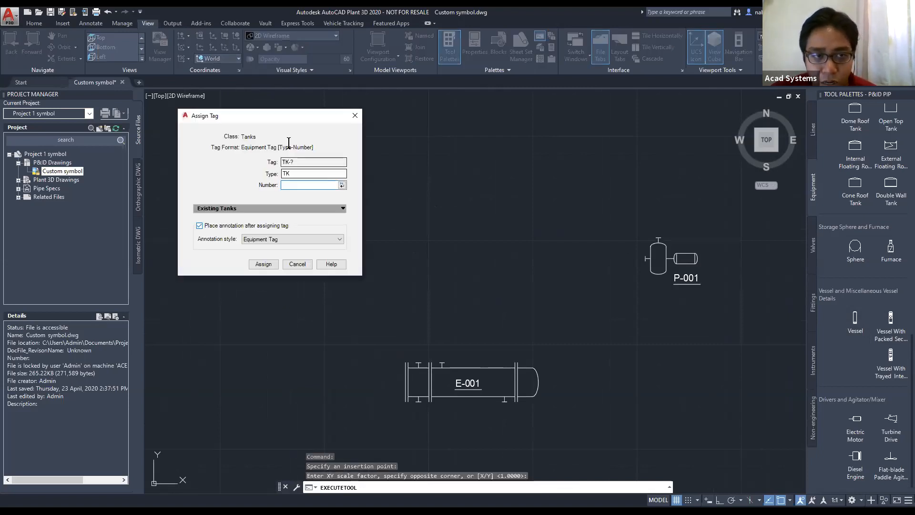
pyautogui.click(342, 185)
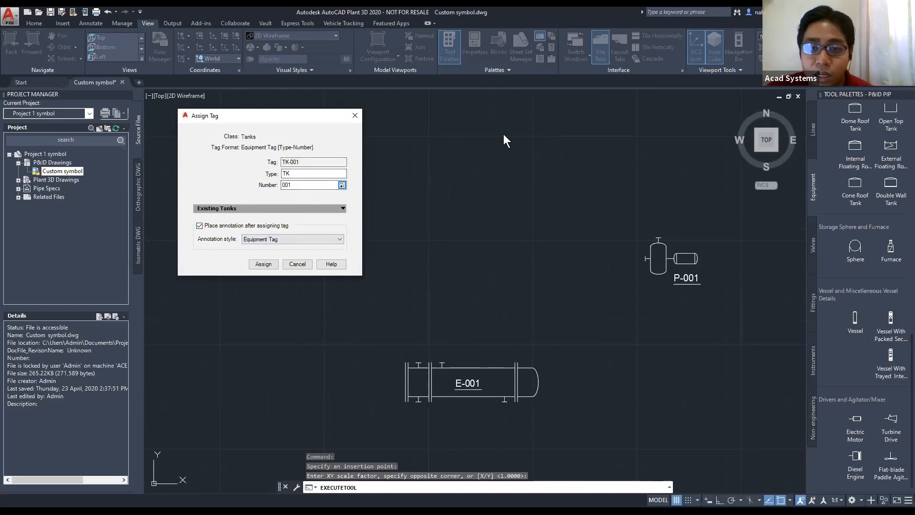
pyautogui.click(263, 264)
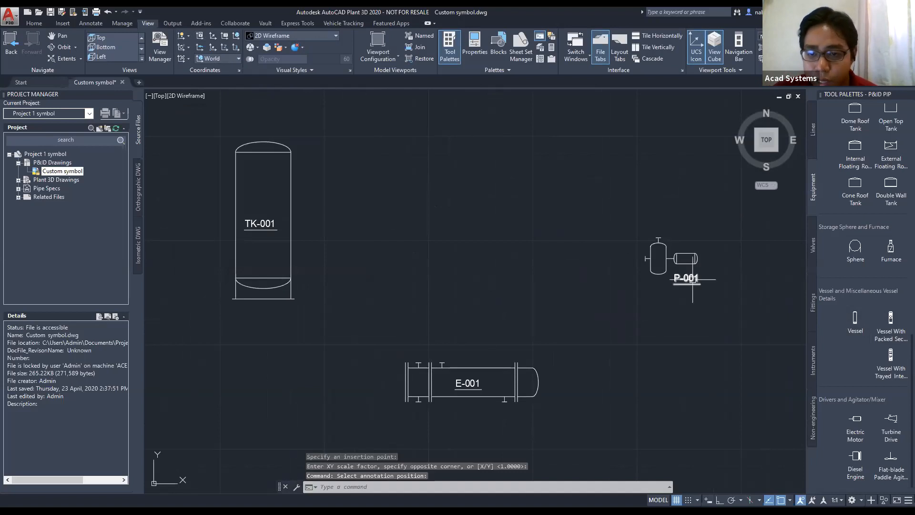
# Examine pump P-001 and heat exchanger E-001 up close, including their nozzles.
pyautogui.scroll(5, 639, 271)
pyautogui.scroll(-6, 672, 181)
pyautogui.moveTo(470, 310); pyautogui.dragTo(540, 259, button='middle')
pyautogui.scroll(6, 444, 306)
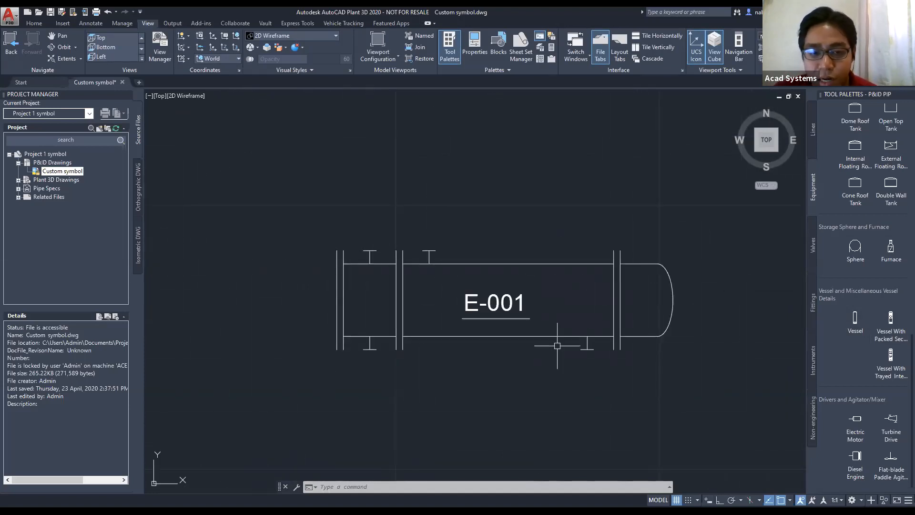
pyautogui.scroll(-5, 438, 241)
pyautogui.moveTo(438, 241); pyautogui.dragTo(489, 360, button='middle')
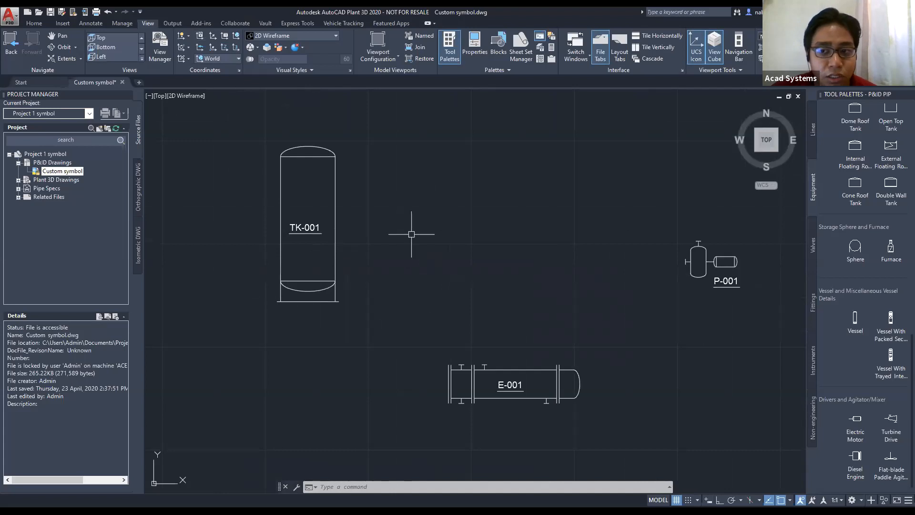
# Draw a solid blue pipe line from the lower right side of TK-001 across and down to the upper-left nozzle of E-001.
pyautogui.click(812, 131)
pyautogui.click(831, 151)
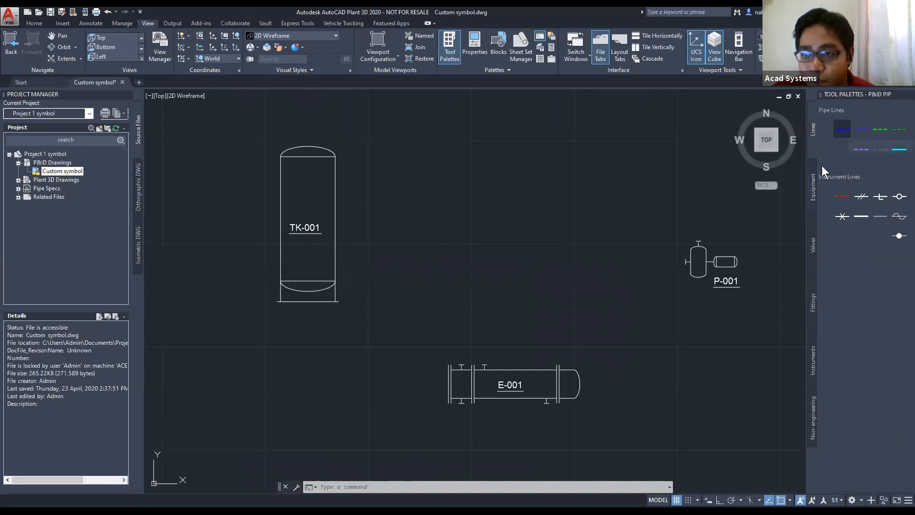
pyautogui.click(335, 255)
pyautogui.click(460, 255)
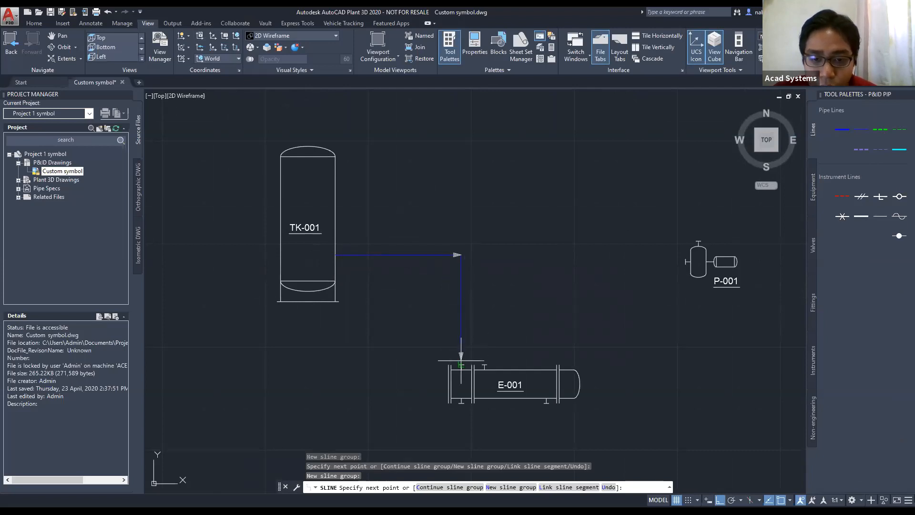
pyautogui.click(461, 365)
# Draw a second solid blue pipe line from the top nozzle of pump P-001 up and across to the upper right side of TK-001.
pyautogui.scroll(5, 337, 255)
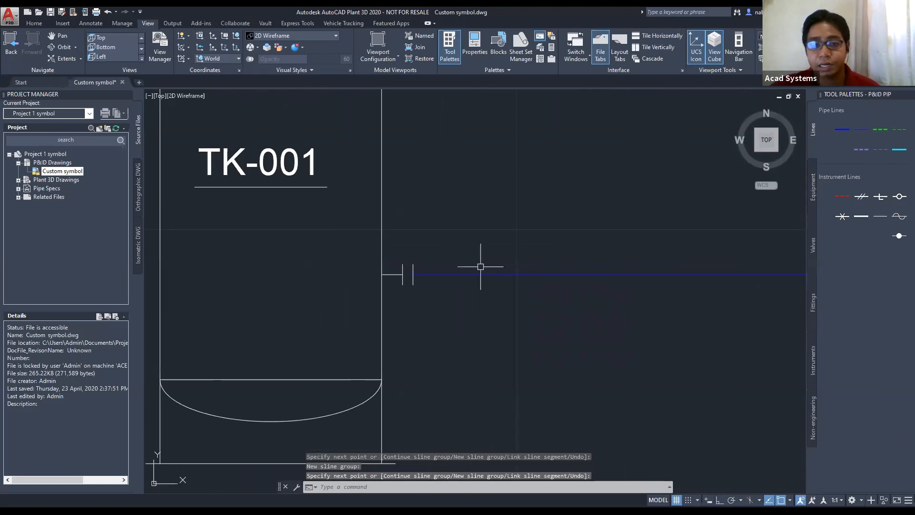
pyautogui.scroll(-3, 491, 237)
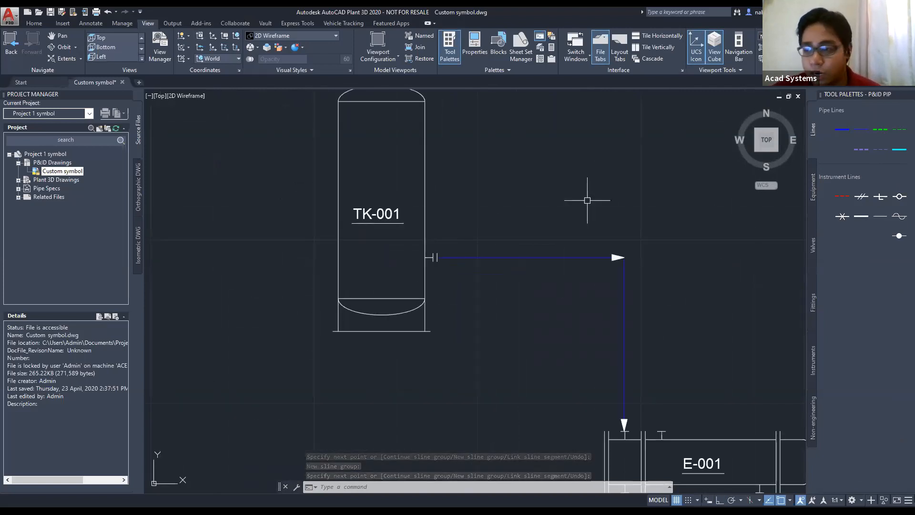
pyautogui.scroll(-2, 588, 198)
pyautogui.moveTo(633, 220); pyautogui.dragTo(554, 267, button='middle')
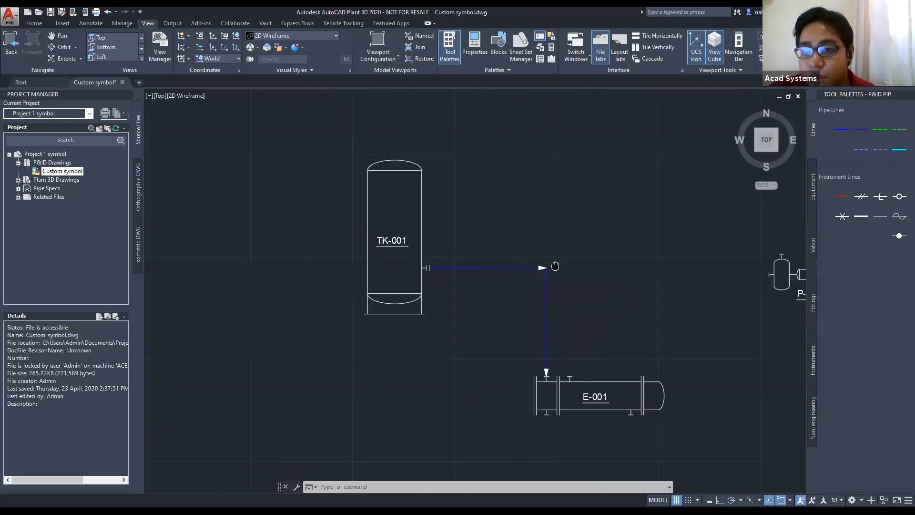
pyautogui.click(840, 132)
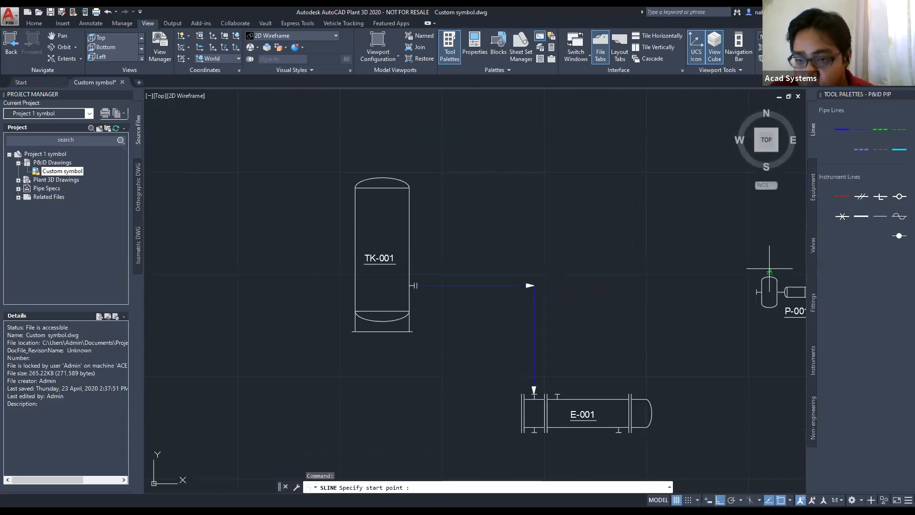
pyautogui.click(769, 272)
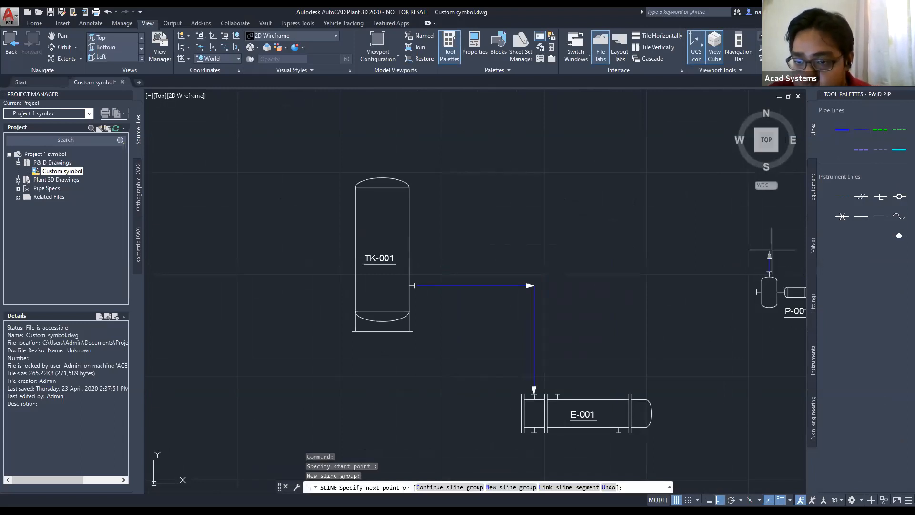
pyautogui.click(769, 233)
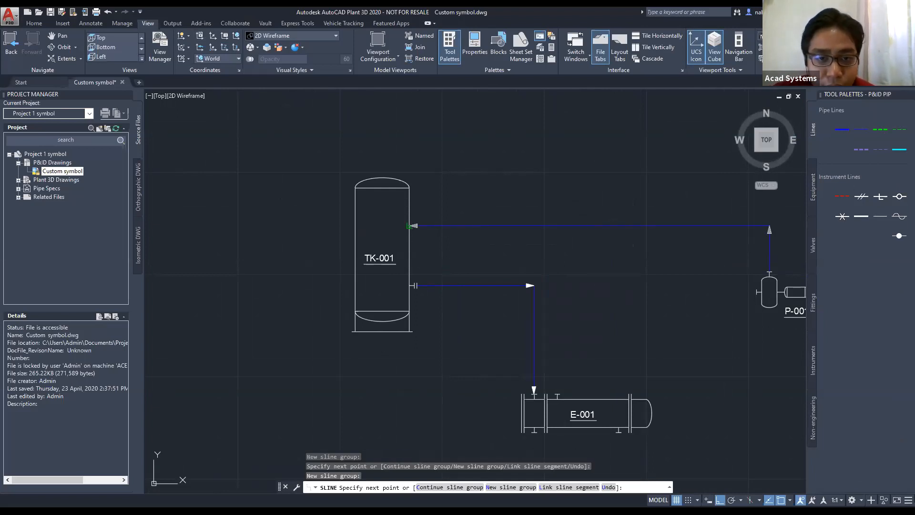
pyautogui.click(413, 226)
pyautogui.scroll(7, 413, 225)
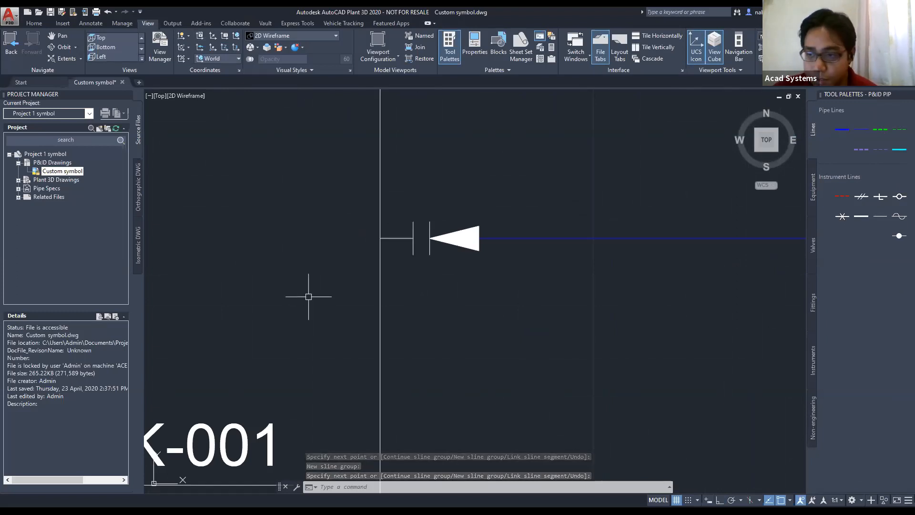
# Draw a solid blue pipe line from pump P-001's left nozzle, down below the exchanger, and up to E-001's lower-right nozzle.
pyautogui.scroll(-6, 522, 310)
pyautogui.moveTo(624, 361); pyautogui.dragTo(492, 244, button='middle')
pyautogui.scroll(-5, 523, 254)
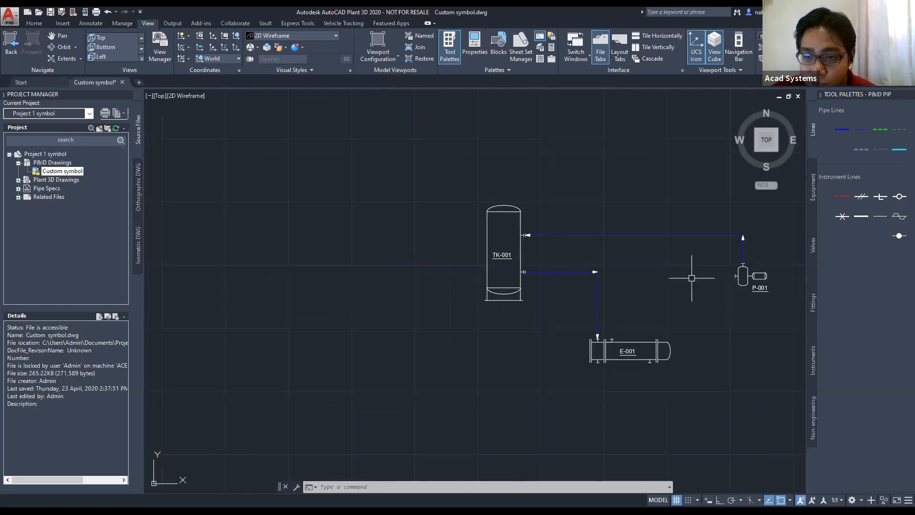
pyautogui.moveTo(694, 267); pyautogui.dragTo(650, 241, button='middle')
pyautogui.click(838, 132)
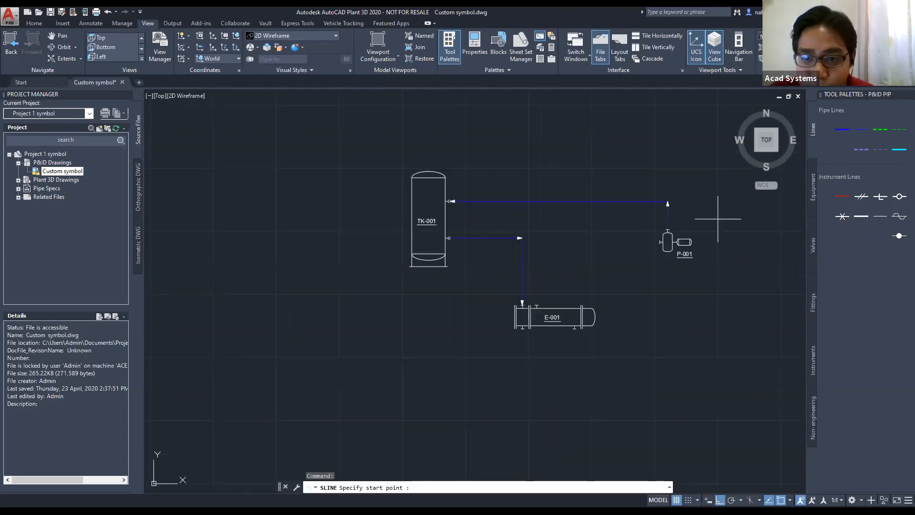
pyautogui.click(660, 242)
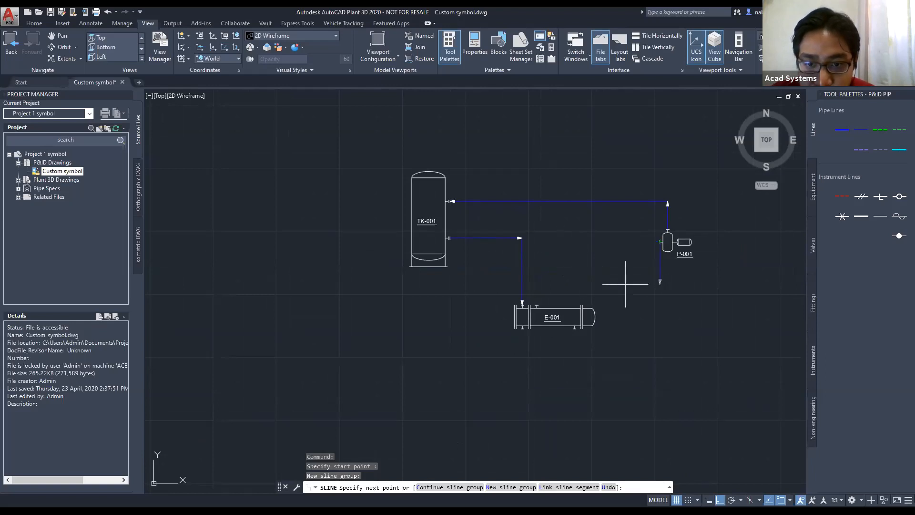
pyautogui.click(628, 248)
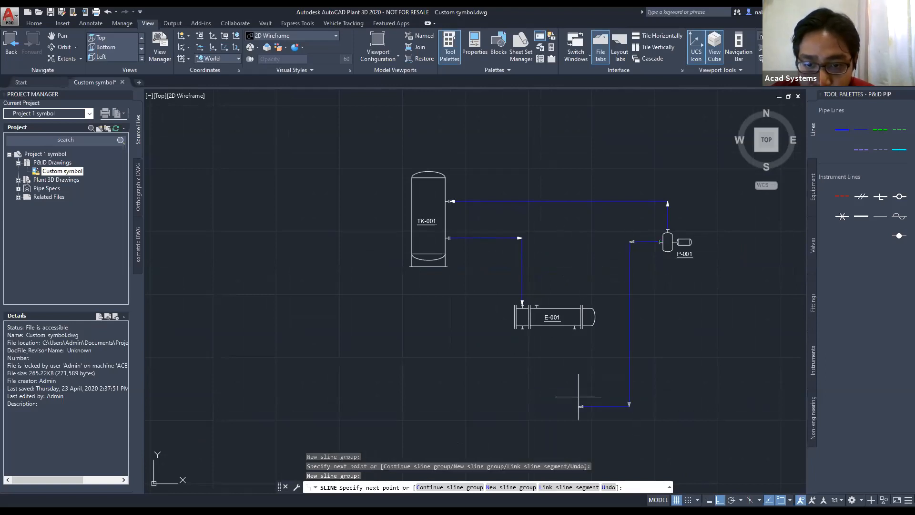
pyautogui.click(574, 329)
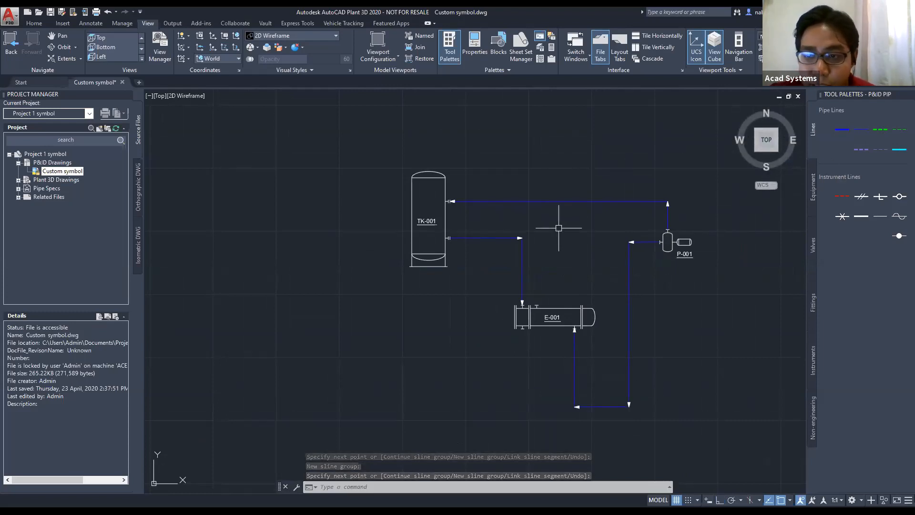
# Insert a gate valve on the upper pipe line, a short distance right of the TK-001 nozzle.
pyautogui.click(814, 245)
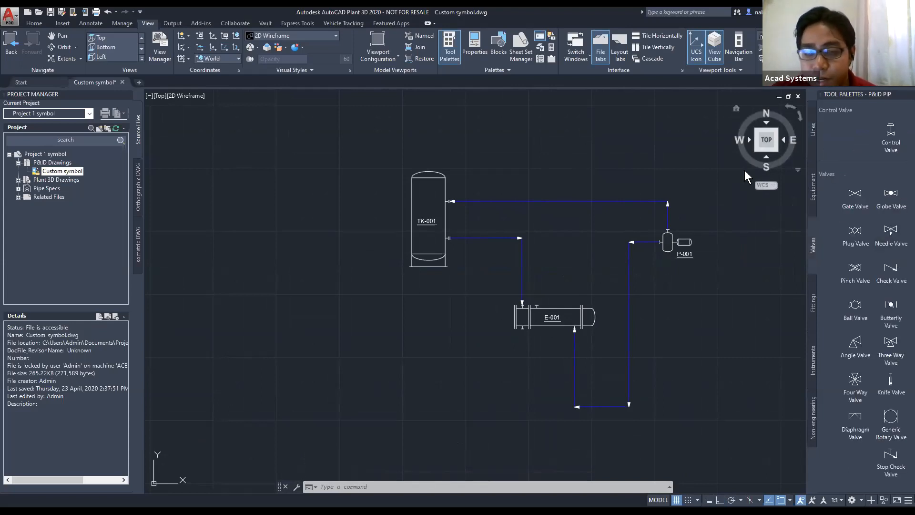
pyautogui.scroll(2, 605, 206)
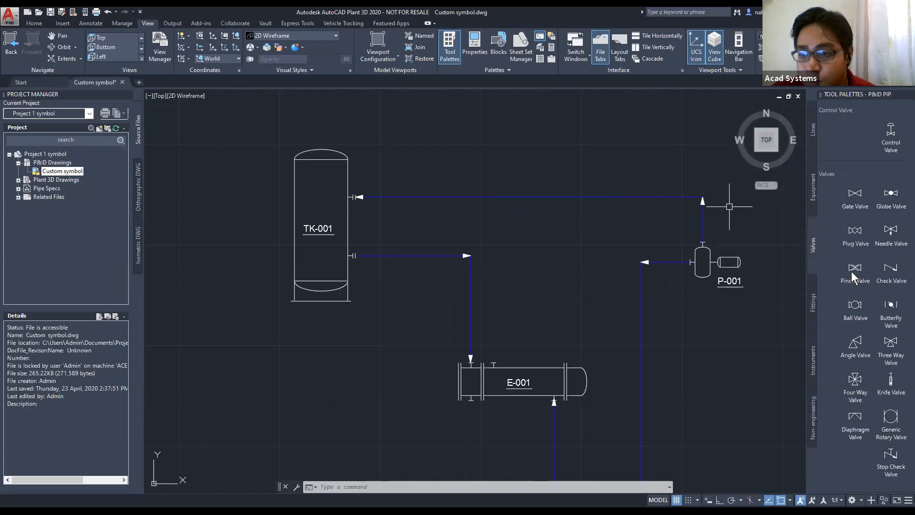
pyautogui.scroll(2, 481, 205)
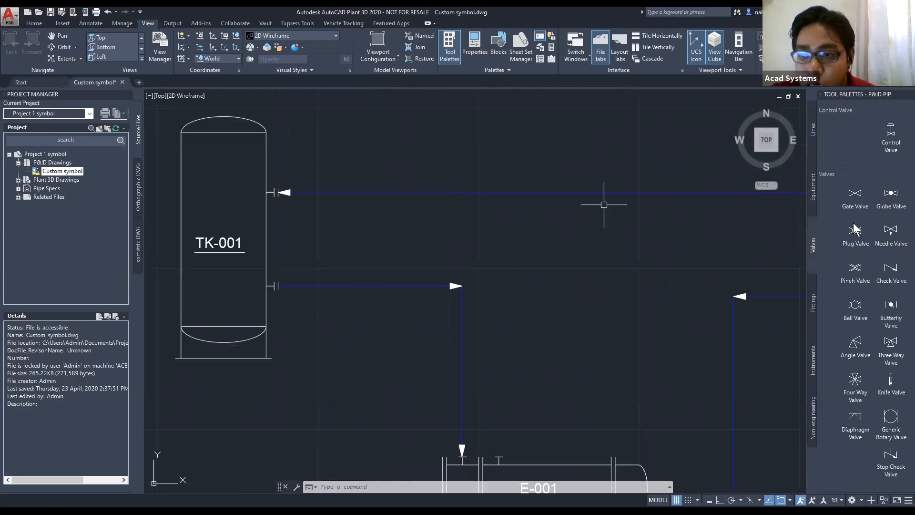
pyautogui.click(855, 196)
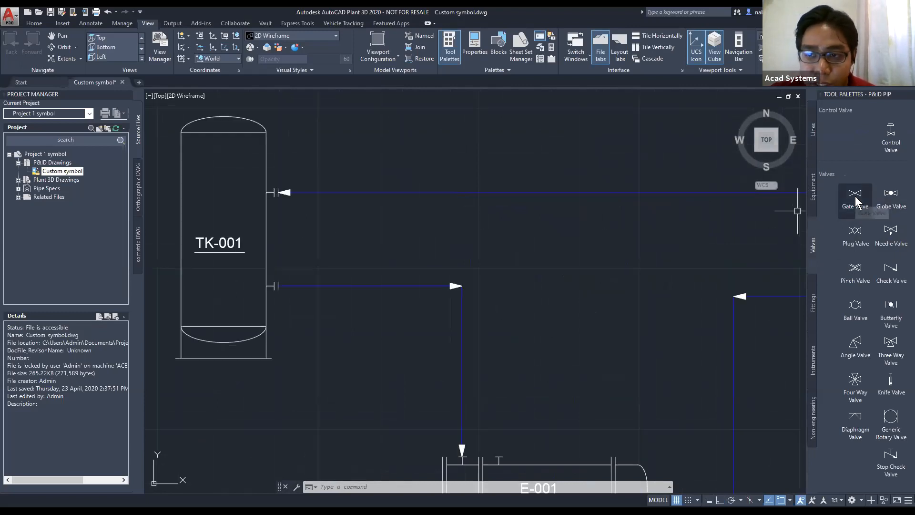
pyautogui.click(387, 193)
pyautogui.scroll(6, 368, 203)
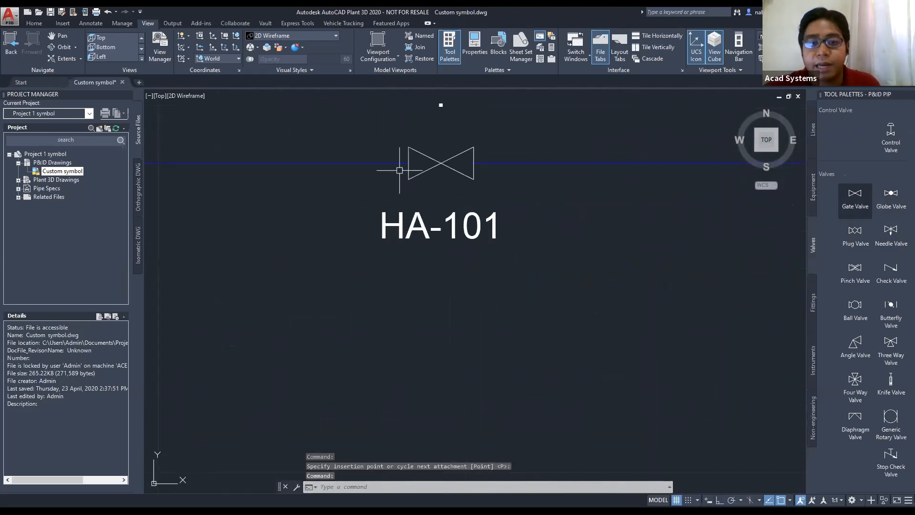
# Slide the gate valve along the upper pipe line, farther to the right of TK-001.
pyautogui.scroll(-4, 479, 188)
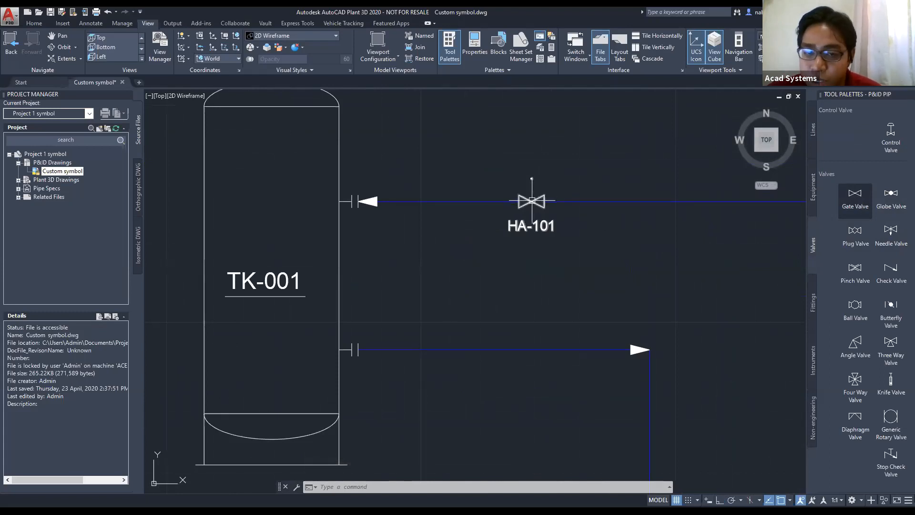
pyautogui.click(531, 201)
pyautogui.click(531, 201)
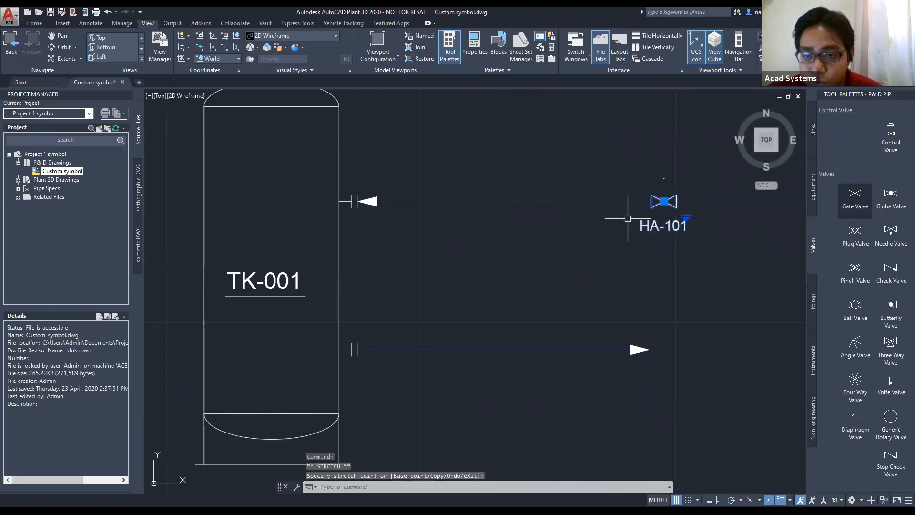
pyautogui.press('Escape')
pyautogui.press('Escape')
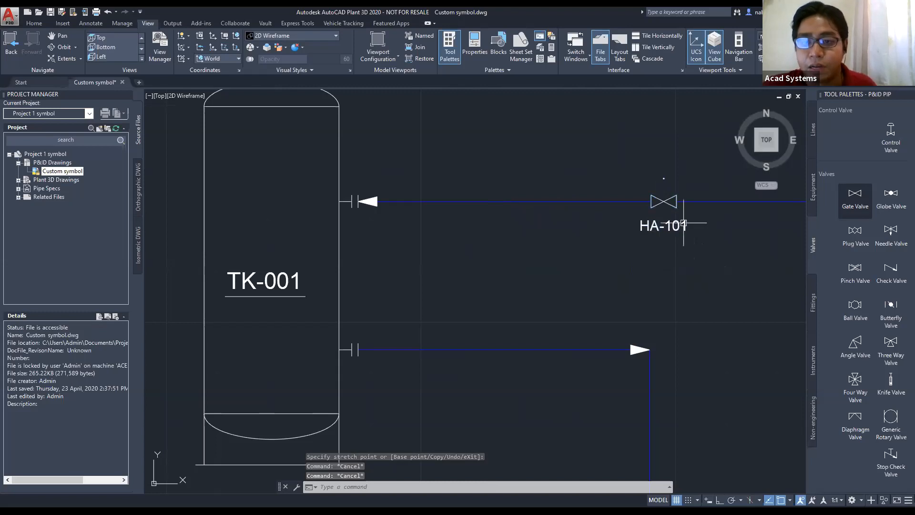
# Move the gate valve from the upper pipe line onto the horizontal run of TK-001's lower pipe line.
pyautogui.click(667, 204)
pyautogui.click(664, 201)
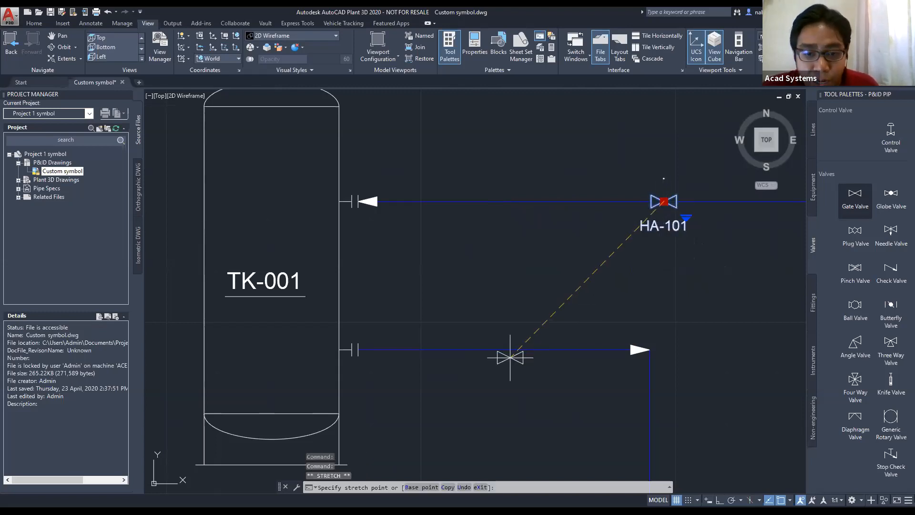
pyautogui.click(508, 351)
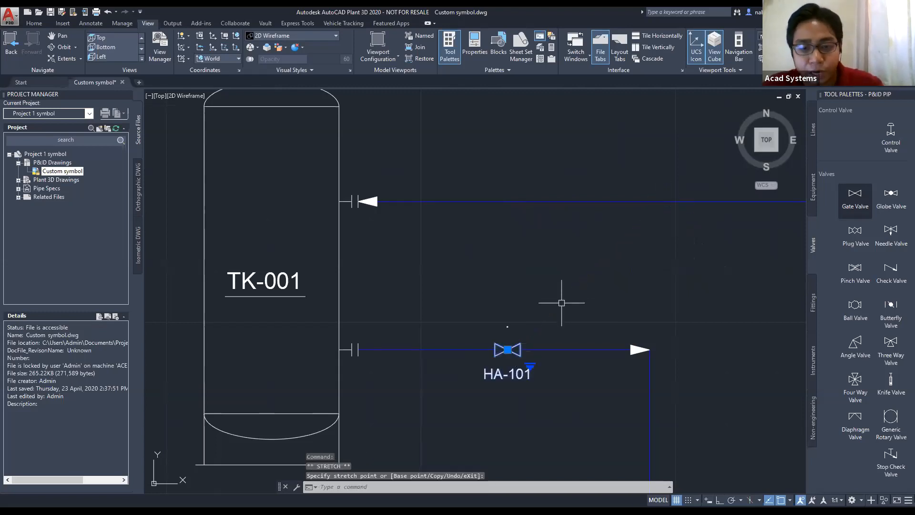
pyautogui.press('Escape')
# Insert a check valve on the upper pipe line into TK-001, directly above the gate valve.
pyautogui.scroll(-1, 686, 246)
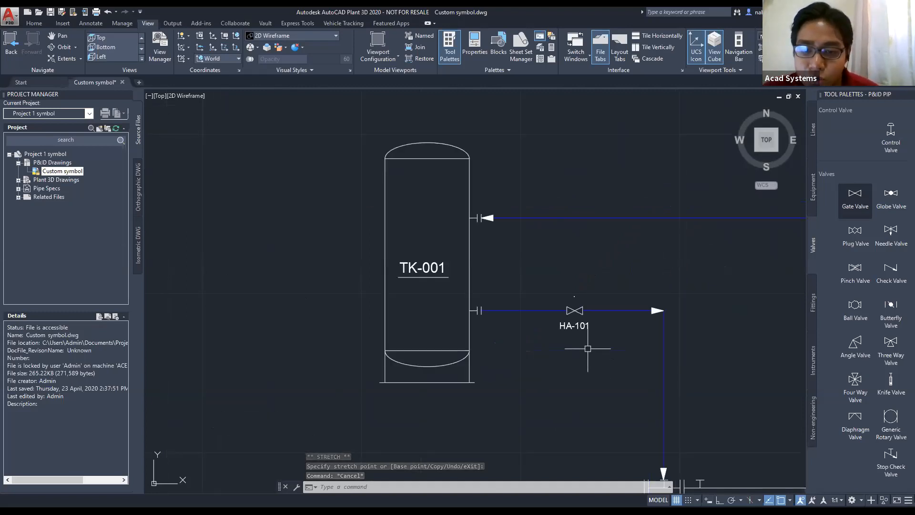
pyautogui.scroll(2, 589, 348)
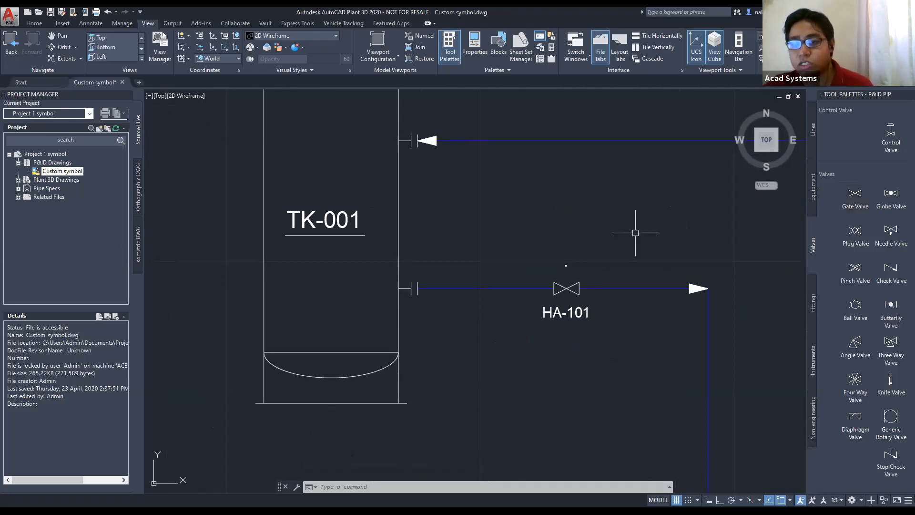
pyautogui.scroll(-1, 738, 236)
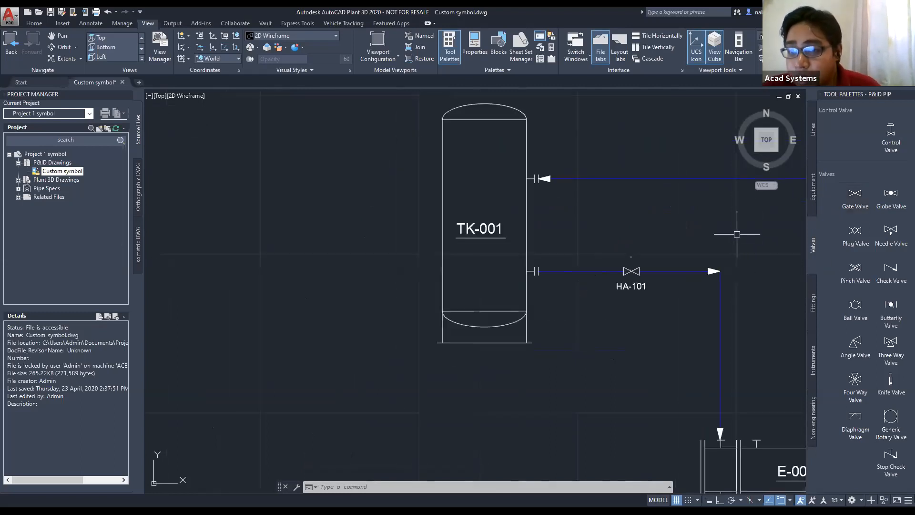
pyautogui.moveTo(736, 232); pyautogui.dragTo(650, 259, button='middle')
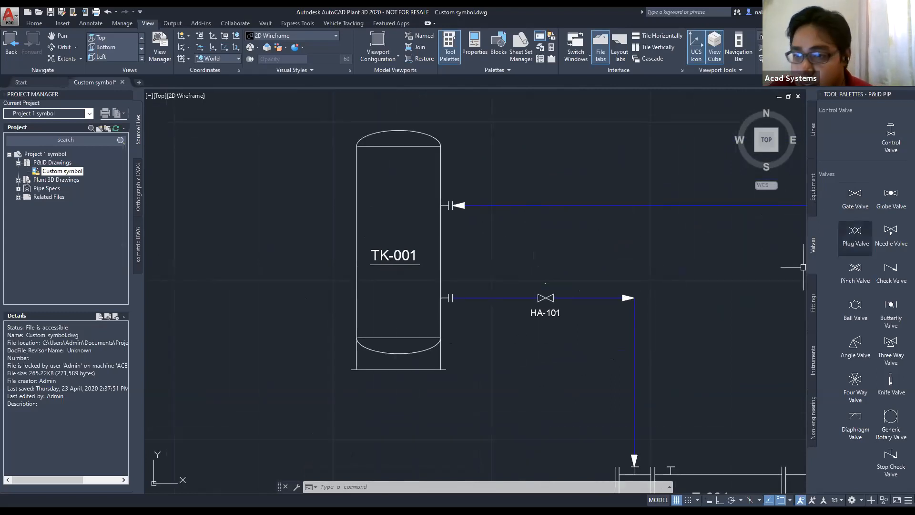
pyautogui.moveTo(717, 308)
pyautogui.mouseDown(button='middle')
pyautogui.moveTo(650, 319)
pyautogui.moveTo(608, 283)
pyautogui.mouseUp(button='middle')
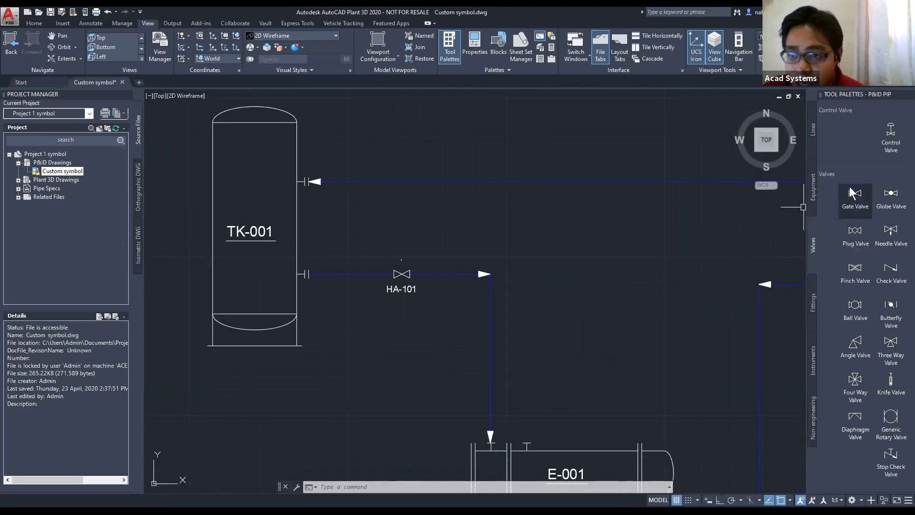
pyautogui.click(891, 269)
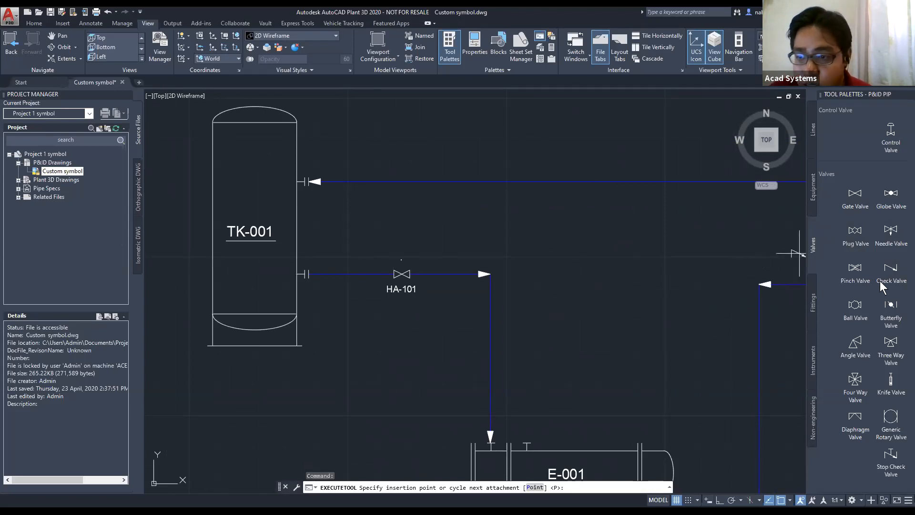
pyautogui.scroll(4, 467, 182)
pyautogui.scroll(-3, 384, 202)
pyautogui.scroll(2, 352, 215)
pyautogui.moveTo(353, 217); pyautogui.dragTo(422, 253, button='middle')
pyautogui.scroll(2, 421, 253)
pyautogui.moveTo(180, 244); pyautogui.dragTo(525, 286, button='middle')
pyautogui.scroll(-4, 525, 286)
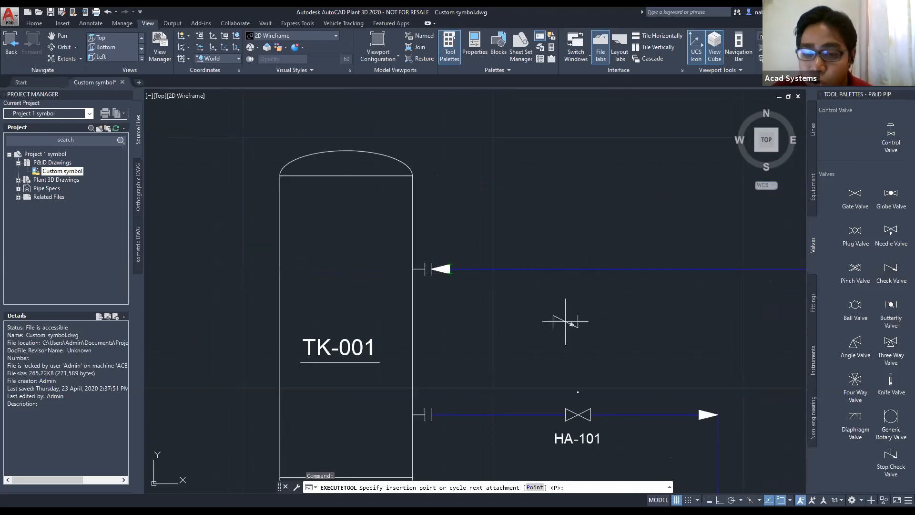
pyautogui.click(579, 271)
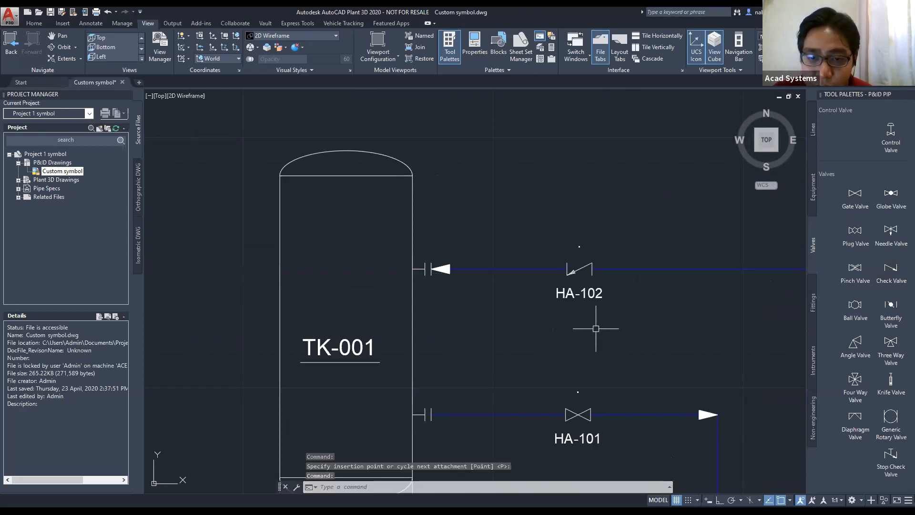
pyautogui.scroll(2, 588, 272)
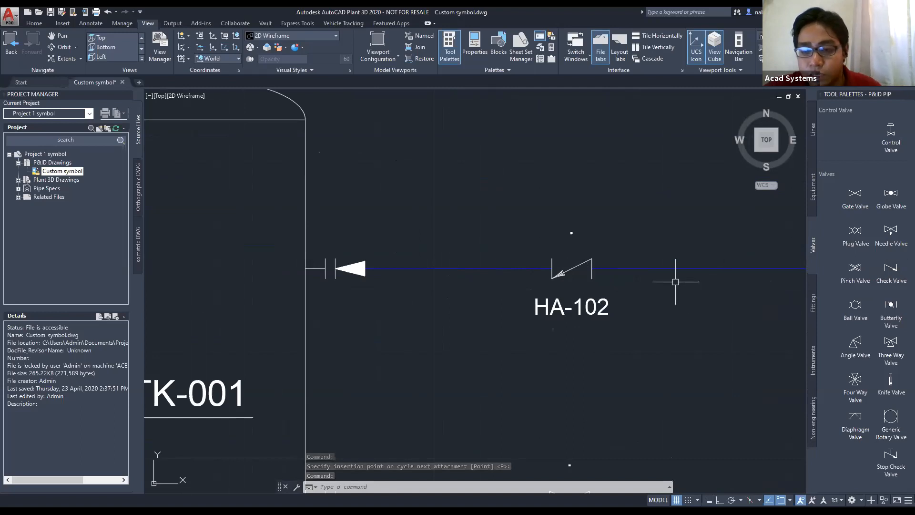
# Move the check valve onto the lower pipe line, between the TK-001 nozzle and the gate valve.
pyautogui.scroll(-3, 677, 274)
pyautogui.moveTo(688, 296); pyautogui.dragTo(493, 250, button='middle')
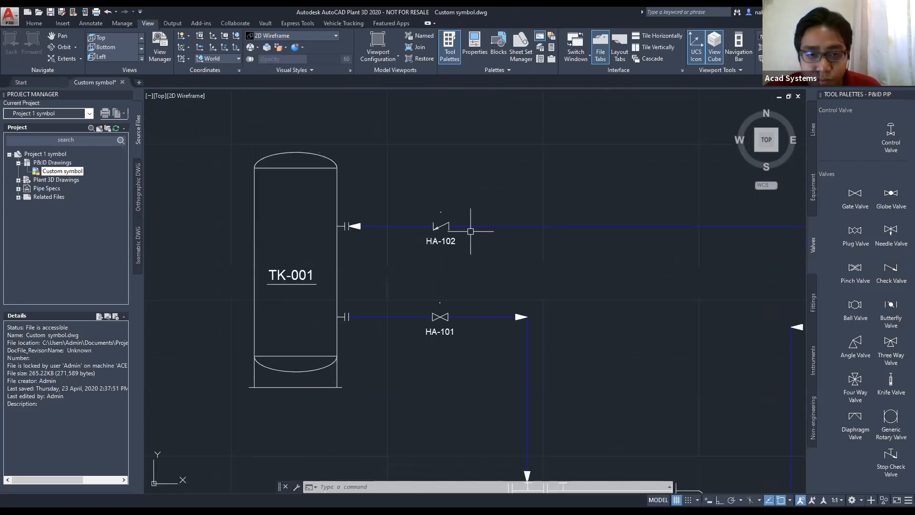
pyautogui.click(439, 226)
pyautogui.click(441, 226)
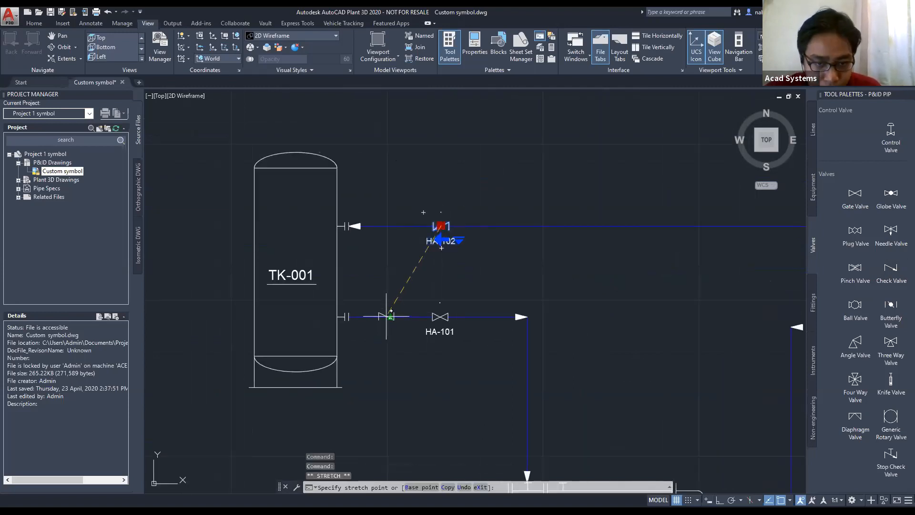
pyautogui.click(391, 315)
pyautogui.press('Escape')
pyautogui.press('Escape')
pyautogui.press('Escape')
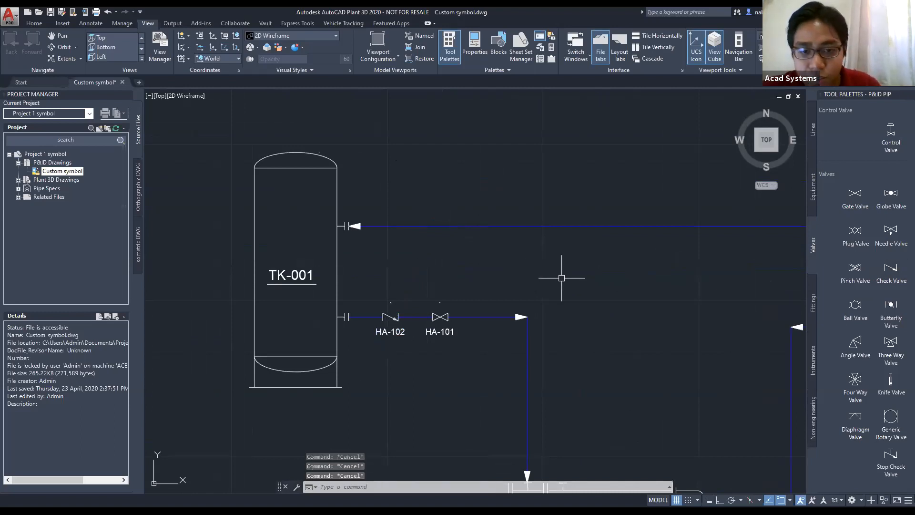
pyautogui.scroll(-3, 591, 269)
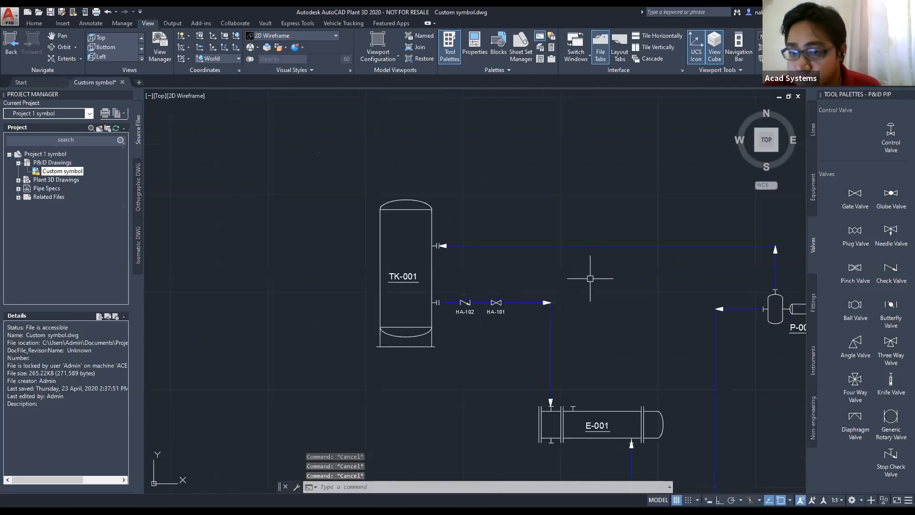
pyautogui.click(637, 315)
pyautogui.moveTo(615, 305); pyautogui.dragTo(578, 280, button='middle')
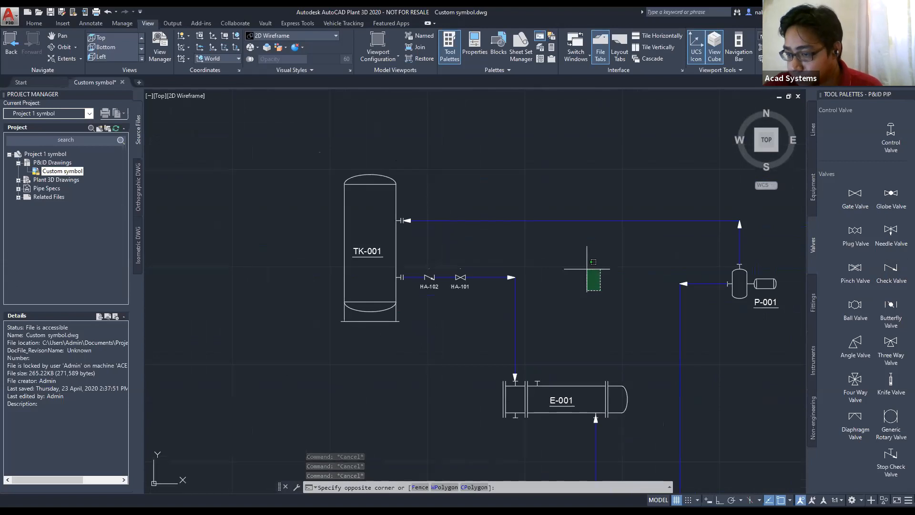
pyautogui.click(622, 264)
pyautogui.press('Escape')
pyautogui.press('Escape')
pyautogui.press('Escape')
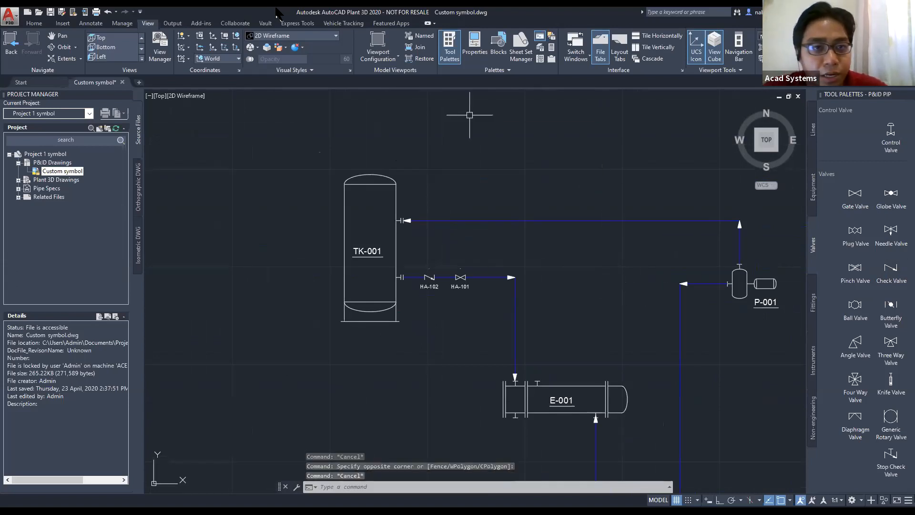
# Set the Equipment layer's color to green, index color 90.
pyautogui.click(246, 25)
pyautogui.click(35, 23)
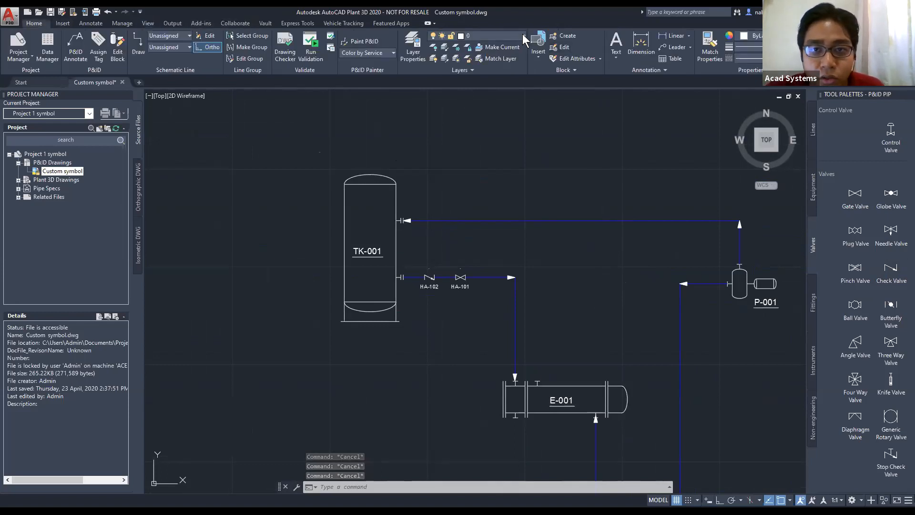
pyautogui.click(522, 35)
pyautogui.click(463, 82)
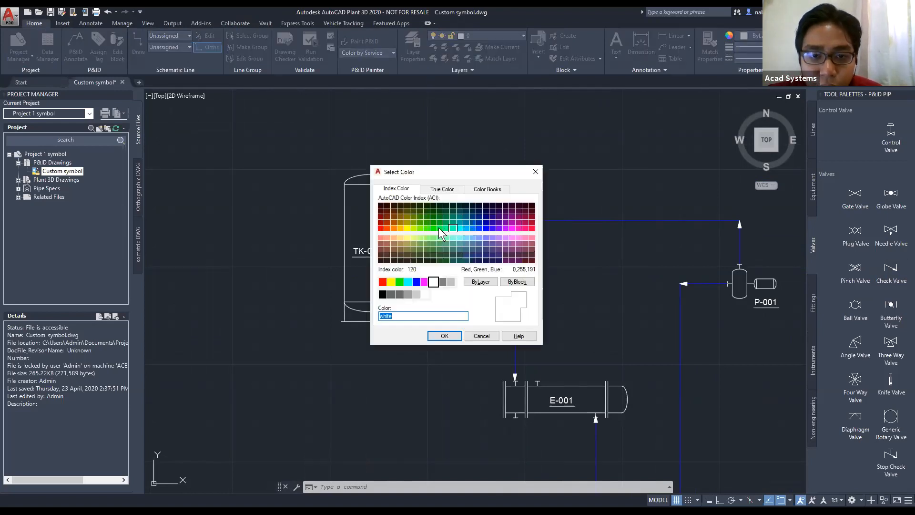
pyautogui.click(433, 228)
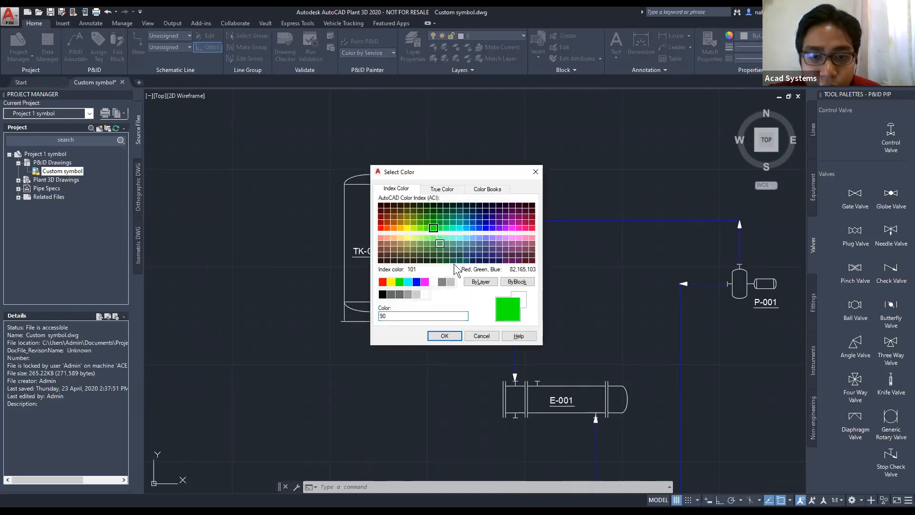
pyautogui.click(444, 335)
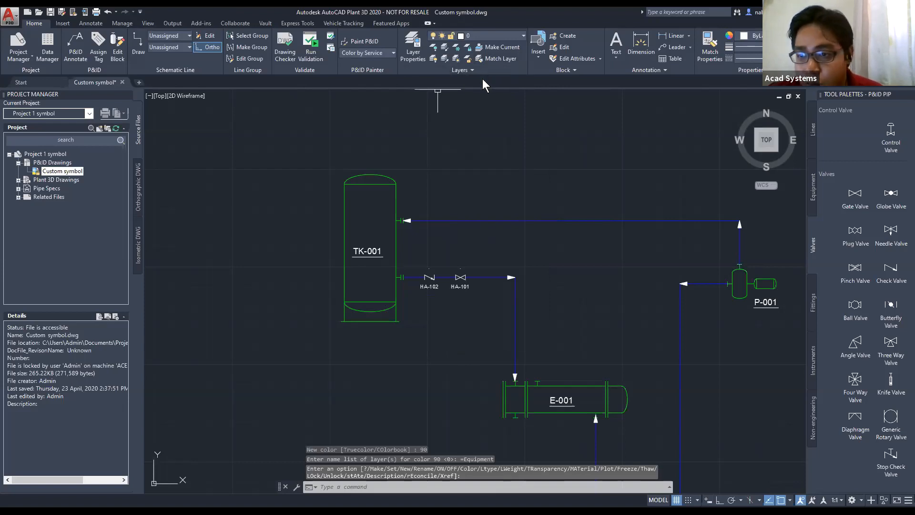
# Set the Mechanical layer's color to yellow, index color 50.
pyautogui.click(495, 33)
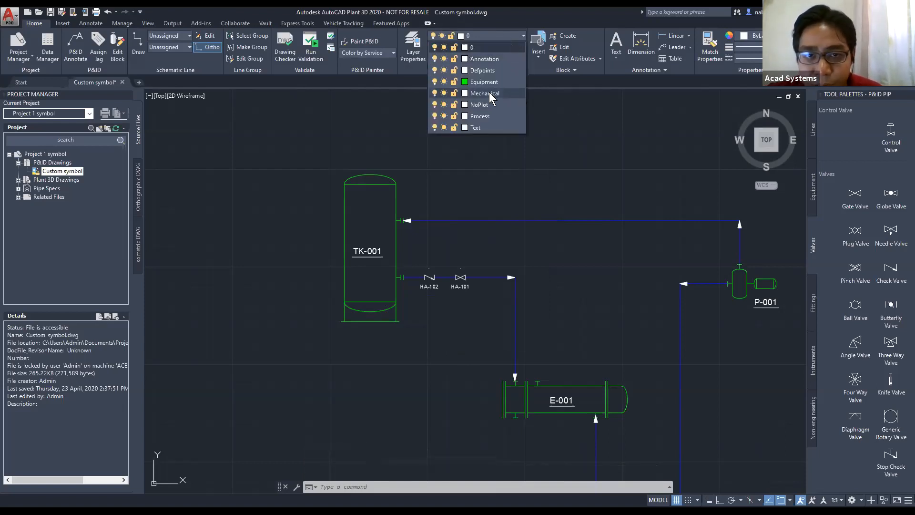
pyautogui.click(465, 81)
pyautogui.click(407, 228)
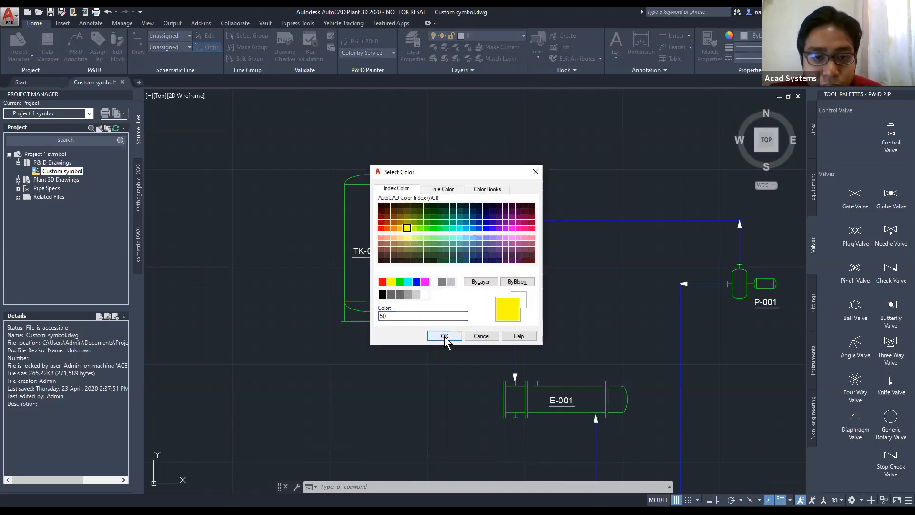
pyautogui.click(444, 336)
pyautogui.scroll(2, 447, 267)
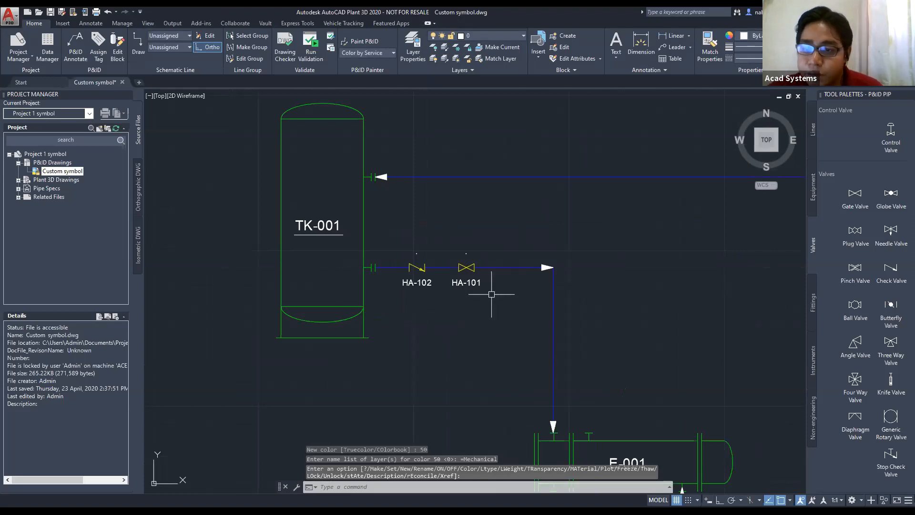
pyautogui.scroll(-3, 541, 302)
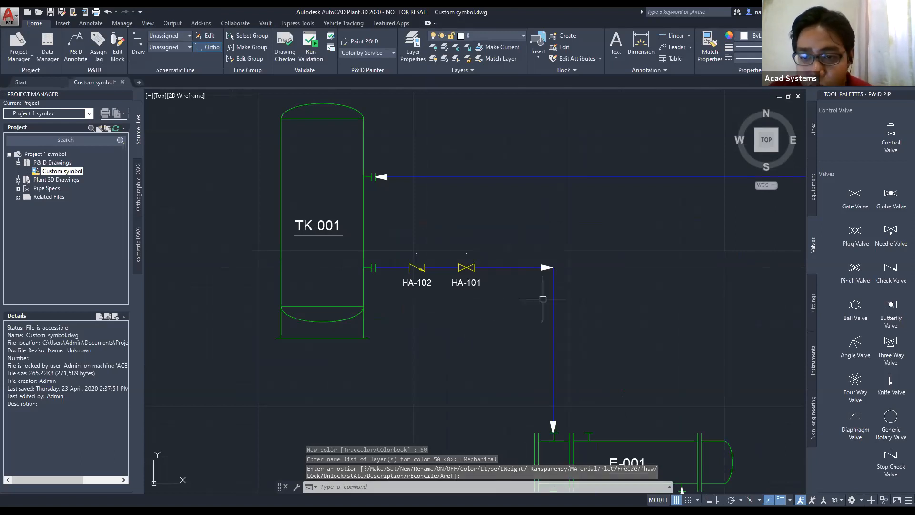
# Draw a rectangle in the empty area above the upper pipe line, between TK-001 and P-001.
pyautogui.click(532, 175)
pyautogui.press('Escape')
pyautogui.press('Escape')
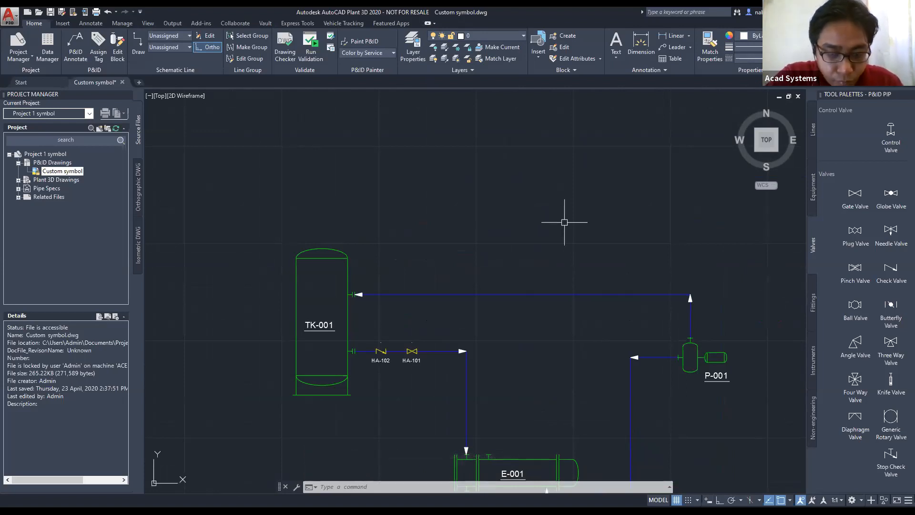
pyautogui.write('c')
pyautogui.press('BackSpace')
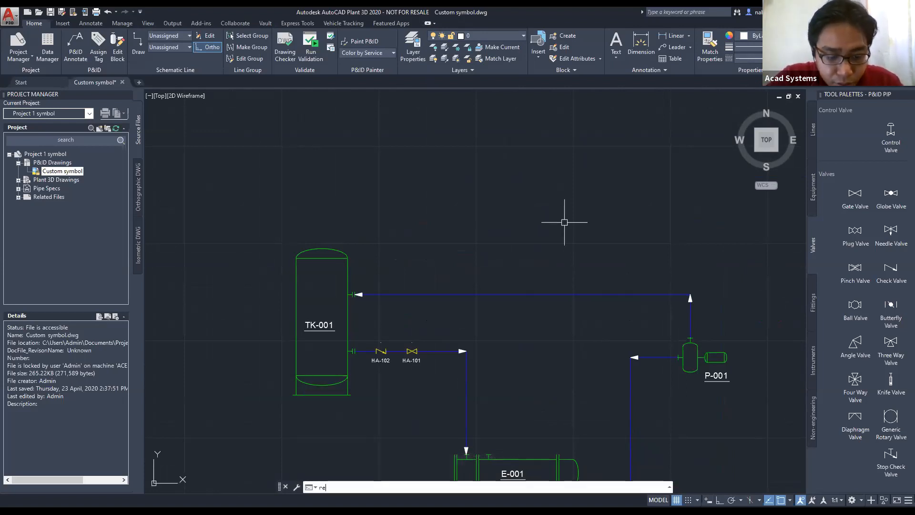
pyautogui.press('Escape')
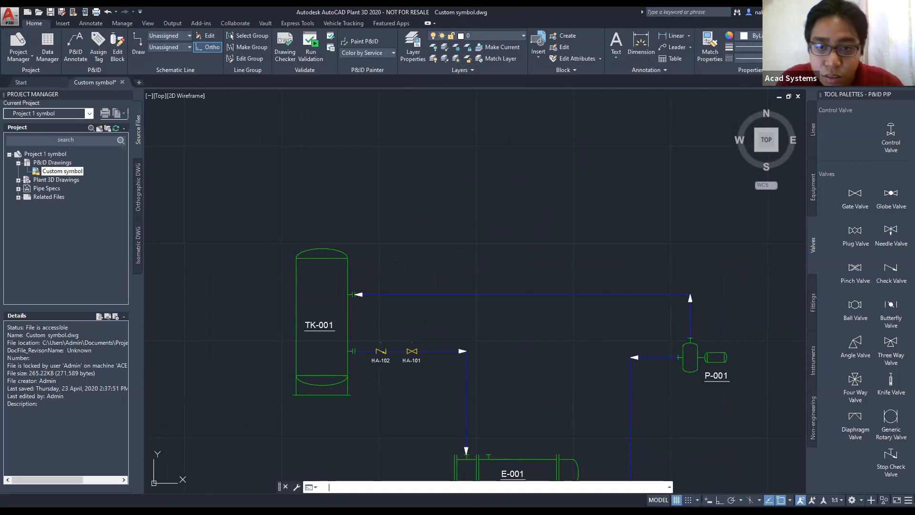
pyautogui.press('Return')
pyautogui.click(505, 162)
pyautogui.click(599, 221)
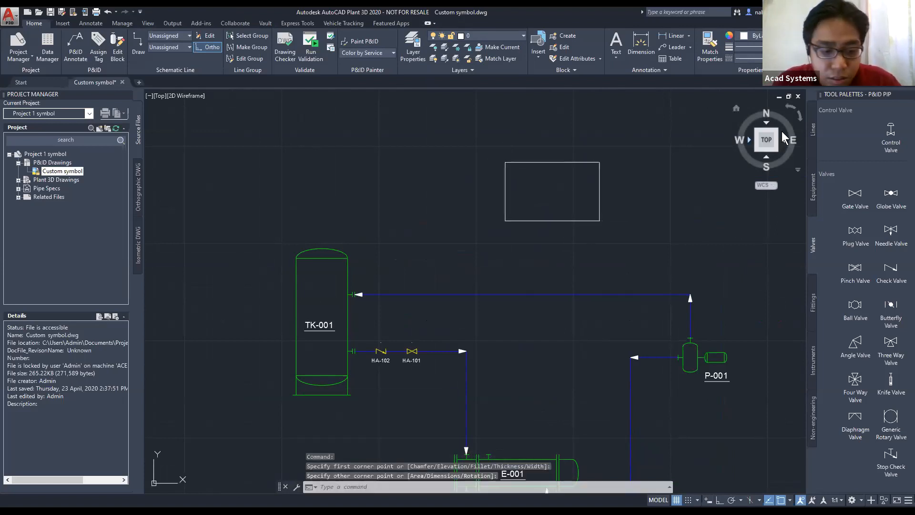
# Draw three small circles inside the rectangle: one near the upper right, one at the lower middle and one near the upper left.
pyautogui.write('c')
pyautogui.press('Return')
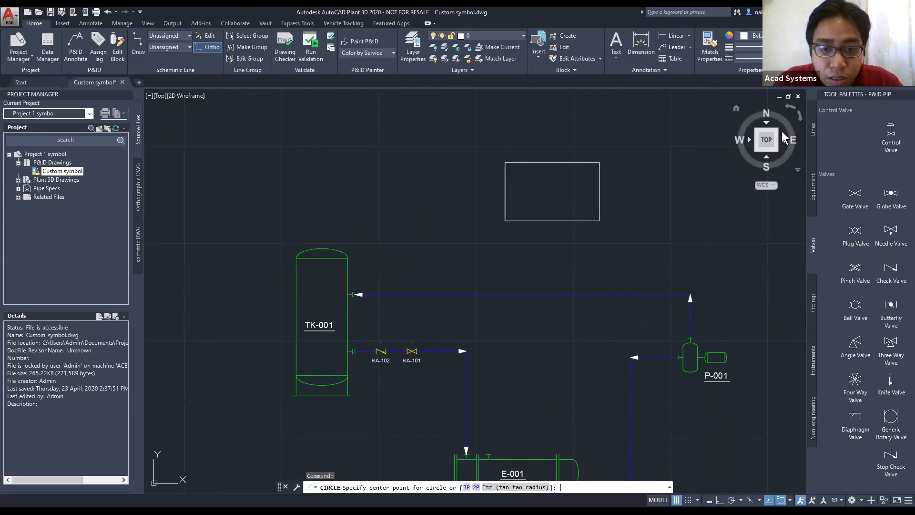
pyautogui.click(576, 180)
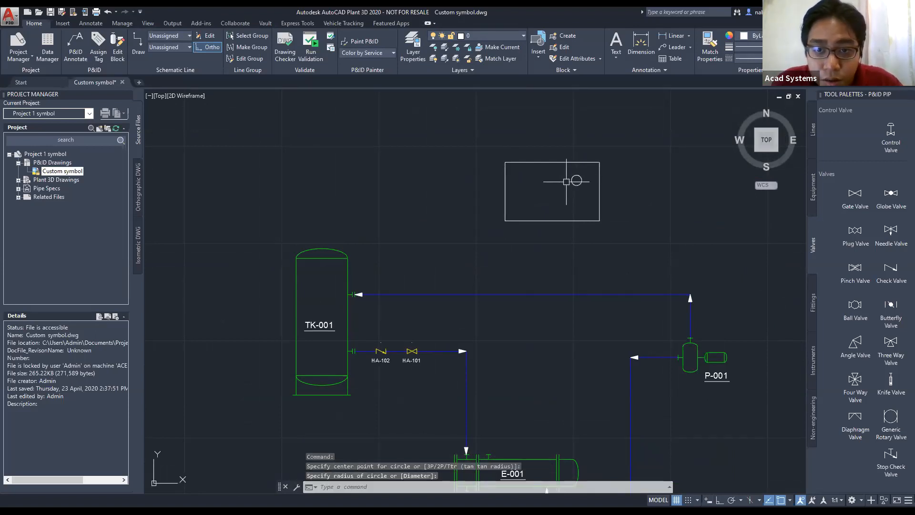
pyautogui.press('Return')
pyautogui.click(552, 200)
pyautogui.click(552, 194)
pyautogui.press('Return')
pyautogui.click(537, 180)
pyautogui.click(537, 176)
pyautogui.press('Escape')
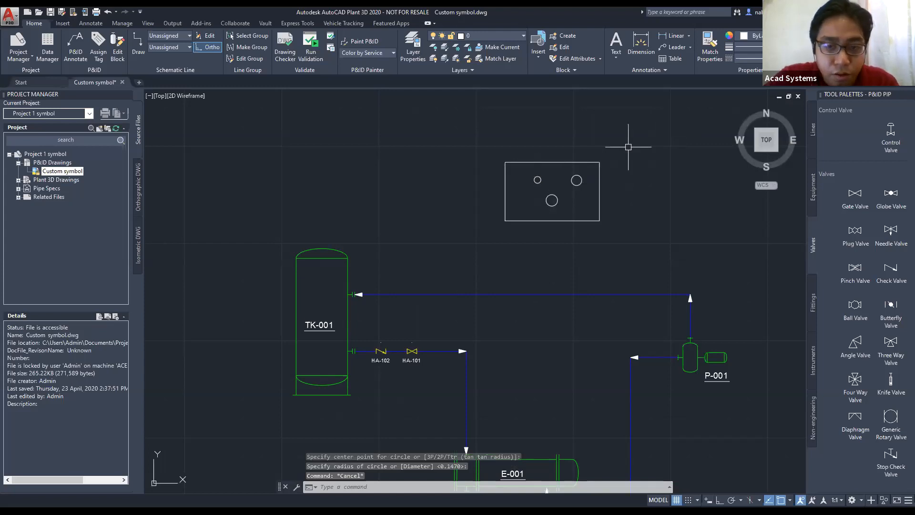
# Draw a diagonal line across the rectangle's lower-left corner, from its left edge to its bottom edge.
pyautogui.write('l')
pyautogui.press('Return')
pyautogui.click(505, 192)
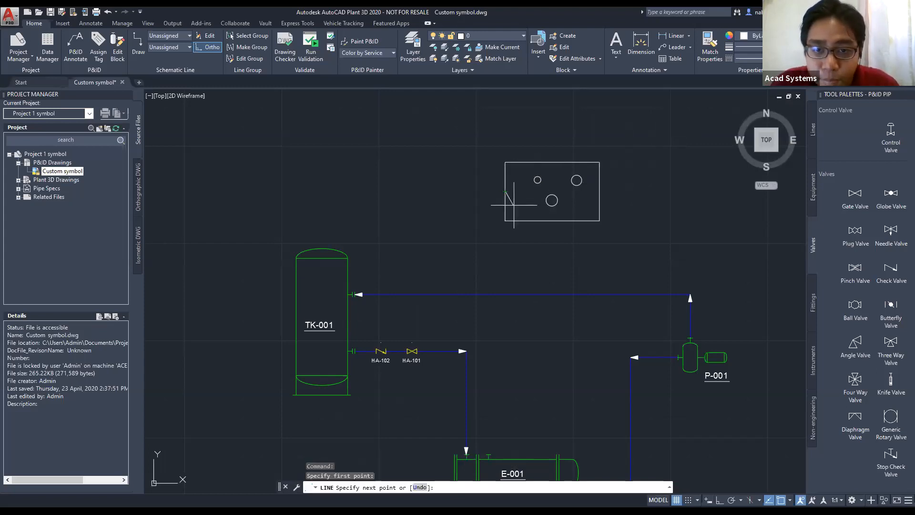
pyautogui.click(526, 220)
pyautogui.press('Escape')
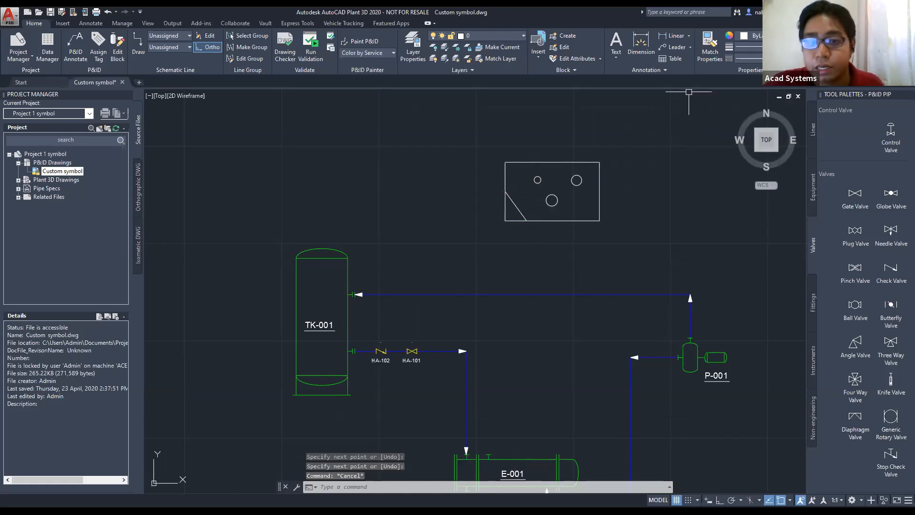
pyautogui.press('Escape')
pyautogui.press('Escape')
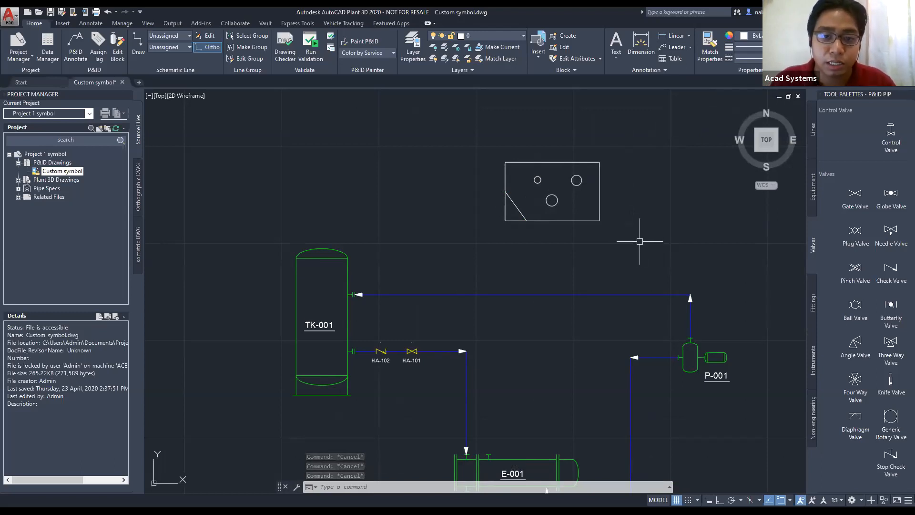
# Convert the rectangle, circles and diagonal line to a P&ID object of class Filter, with its insertion base point at the lower circle's center.
pyautogui.click(641, 245)
pyautogui.click(446, 116)
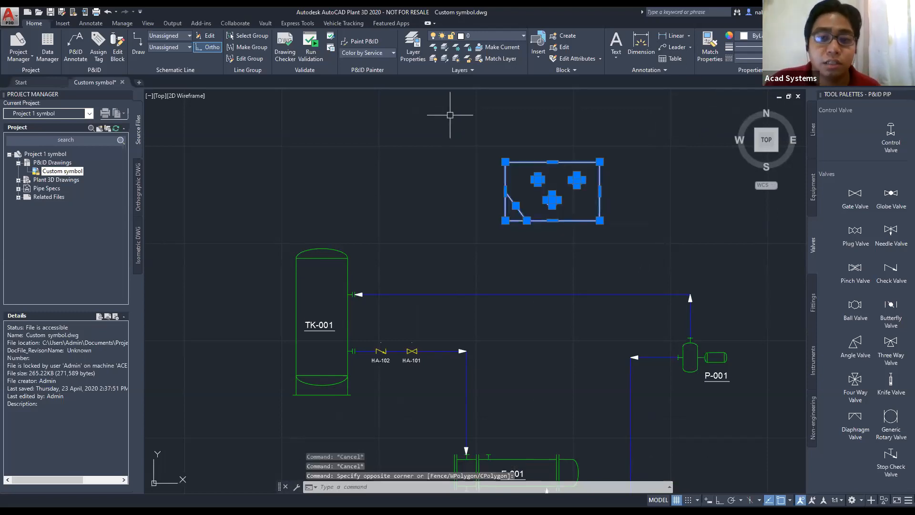
pyautogui.rightClick(492, 117)
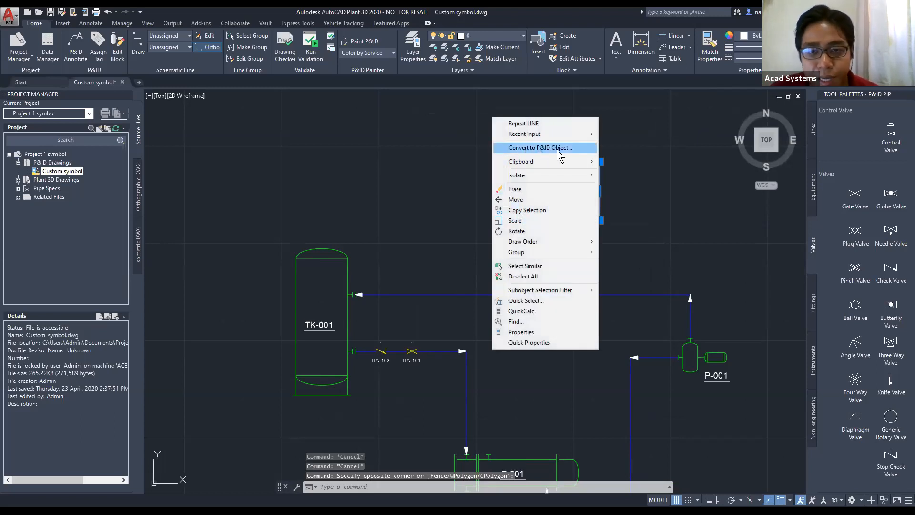
pyautogui.click(572, 148)
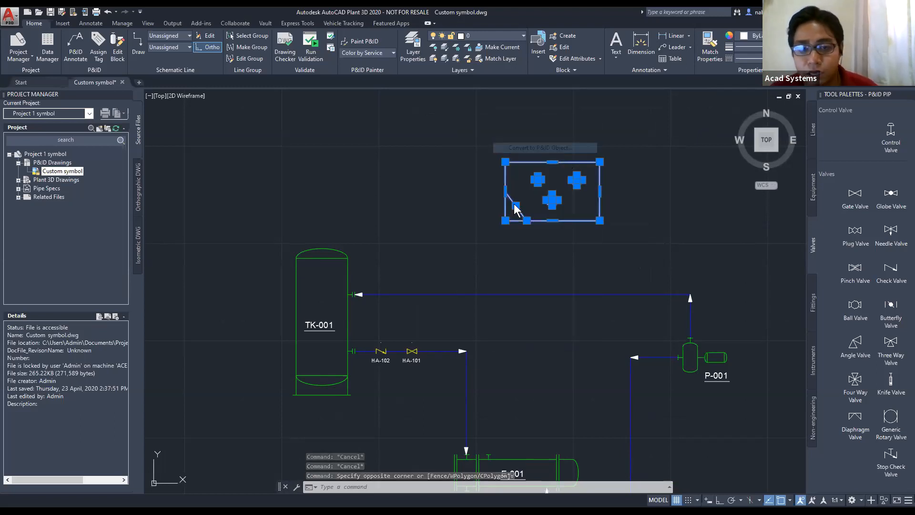
pyautogui.moveTo(513, 204); pyautogui.dragTo(378, 136)
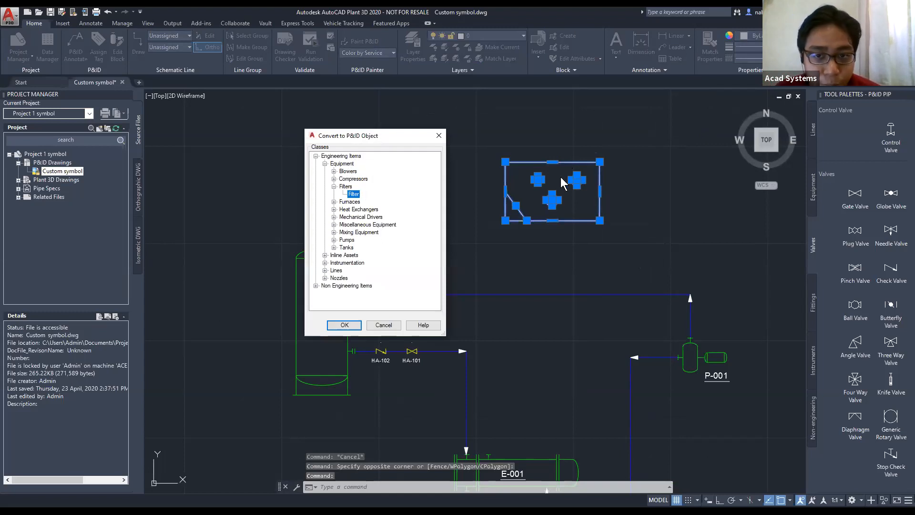
pyautogui.doubleClick(350, 179)
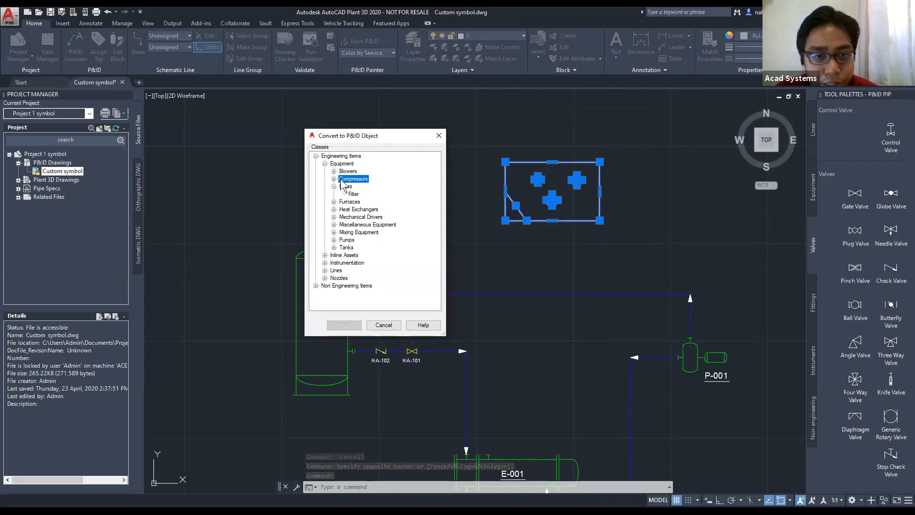
pyautogui.click(334, 179)
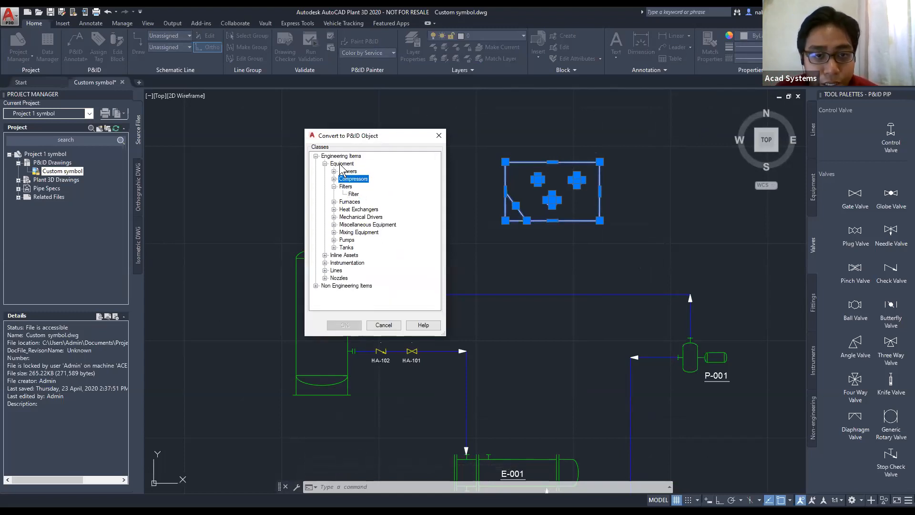
pyautogui.click(353, 195)
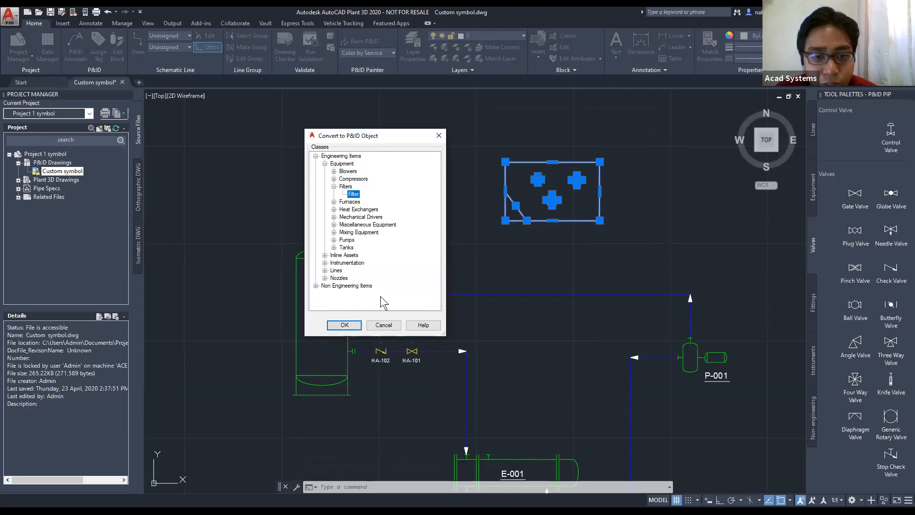
pyautogui.click(344, 325)
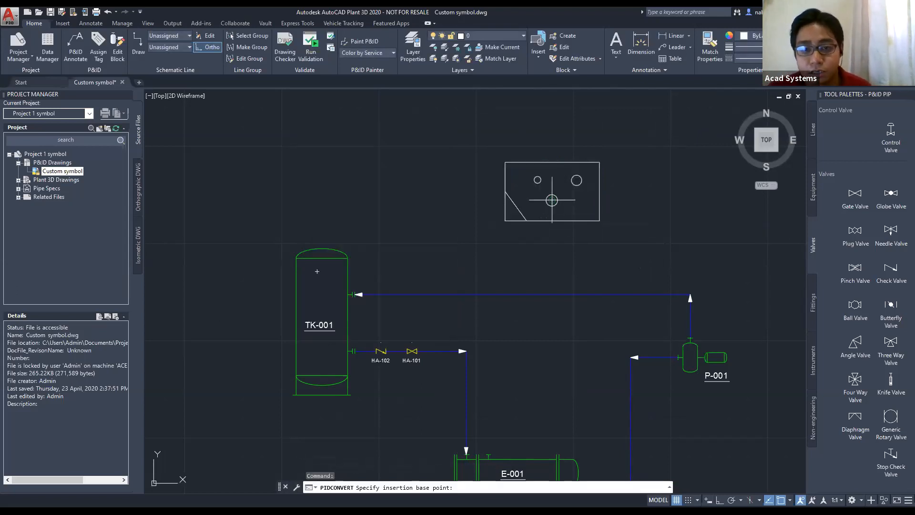
pyautogui.click(552, 200)
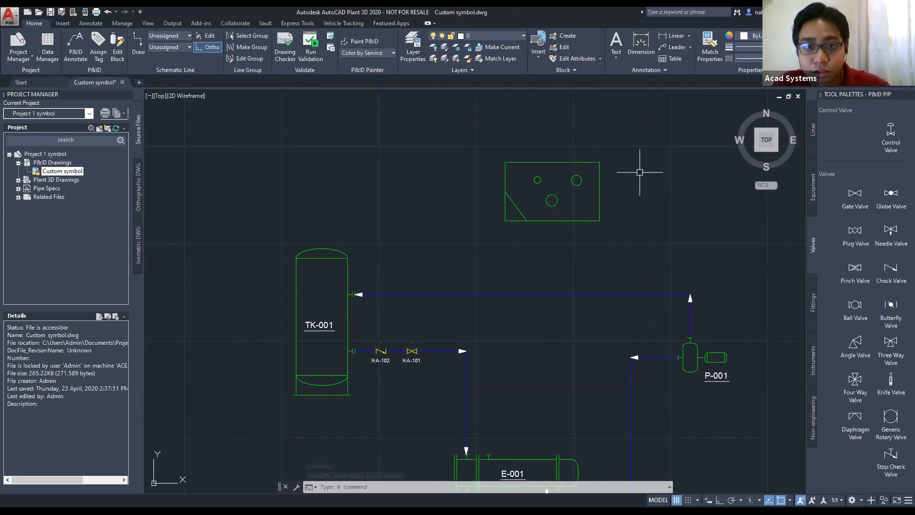
pyautogui.press('Escape')
pyautogui.press('Escape')
pyautogui.press('Escape')
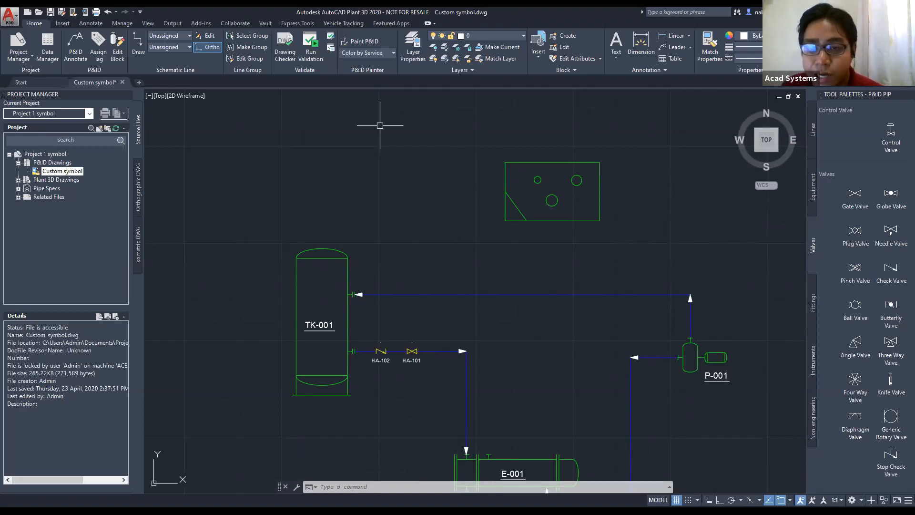
pyautogui.press('Escape')
pyautogui.press('Escape')
pyautogui.press('Escape')
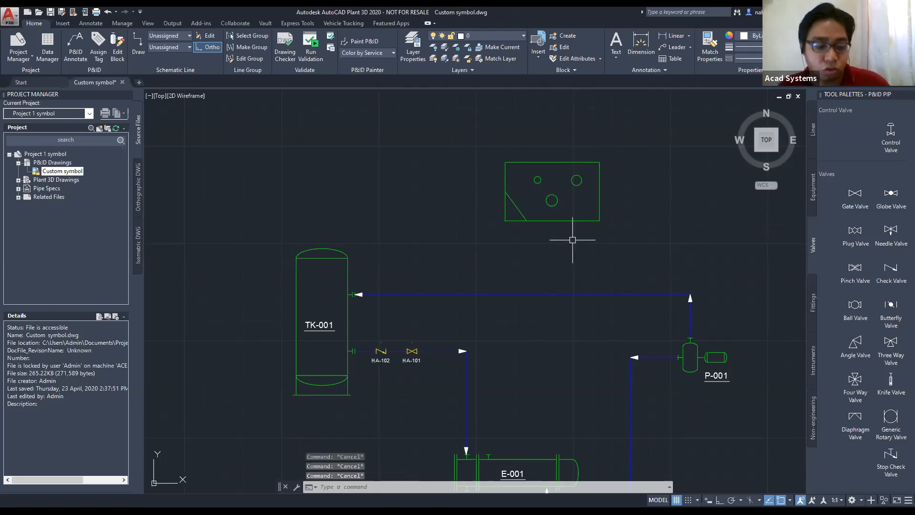
# Undo the conversion of the drawn shapes to a P&ID object.
pyautogui.hotkey('ctrl', 'z')
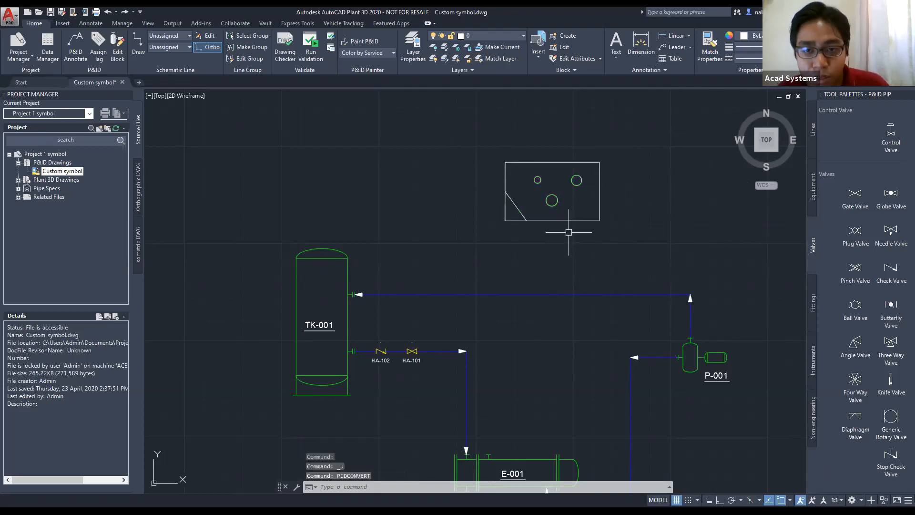
pyautogui.press('Escape')
pyautogui.press('Escape')
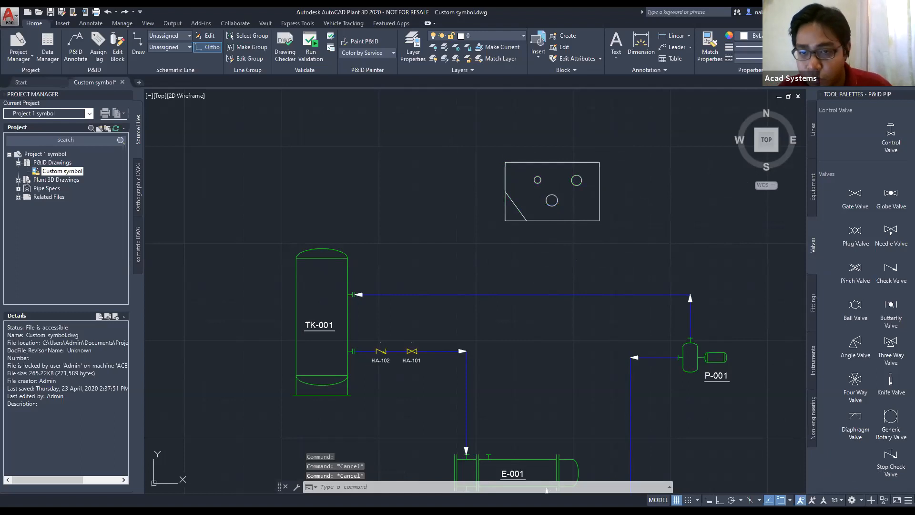
# Place a check valve in the empty space to the right of the drawn rectangle.
pyautogui.moveTo(576, 235); pyautogui.dragTo(491, 254, button='middle')
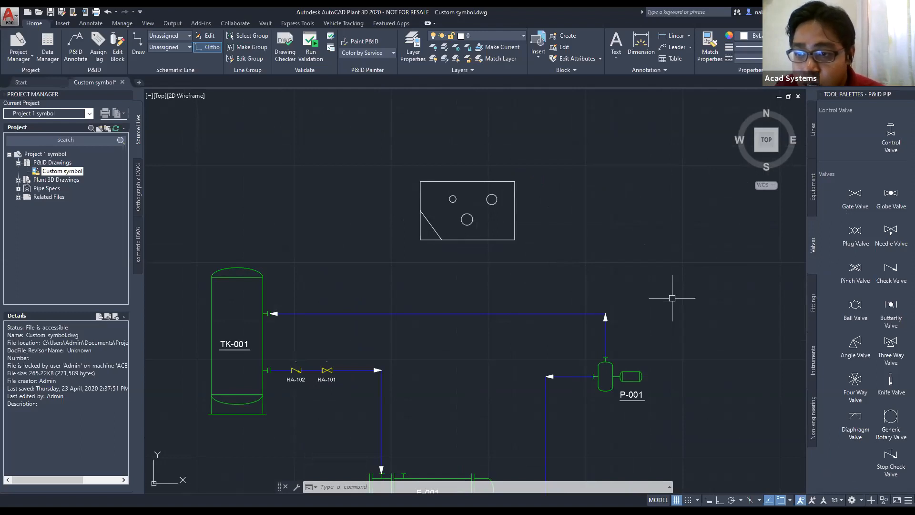
pyautogui.click(891, 268)
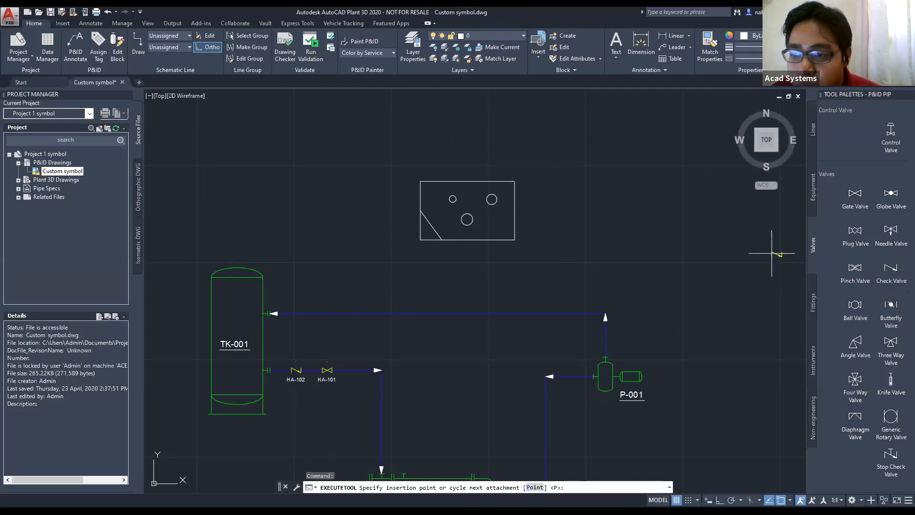
pyautogui.click(599, 217)
pyautogui.scroll(3, 598, 217)
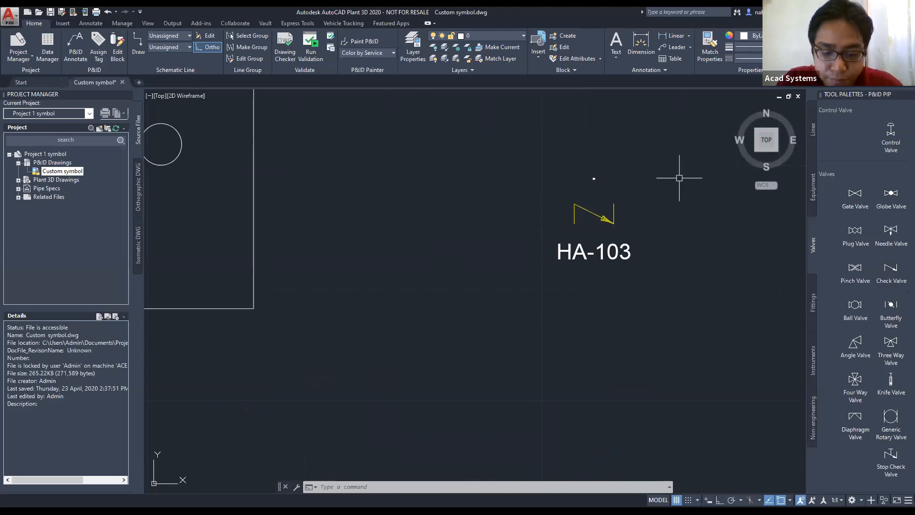
# Explode the new check valve together with its tag annotation.
pyautogui.write('xplo')
pyautogui.press('Return')
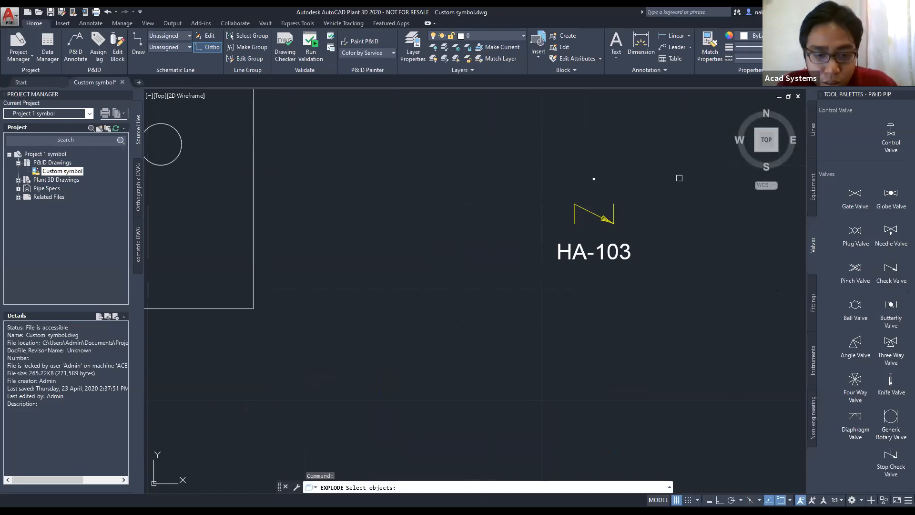
pyautogui.click(486, 119)
pyautogui.click(788, 408)
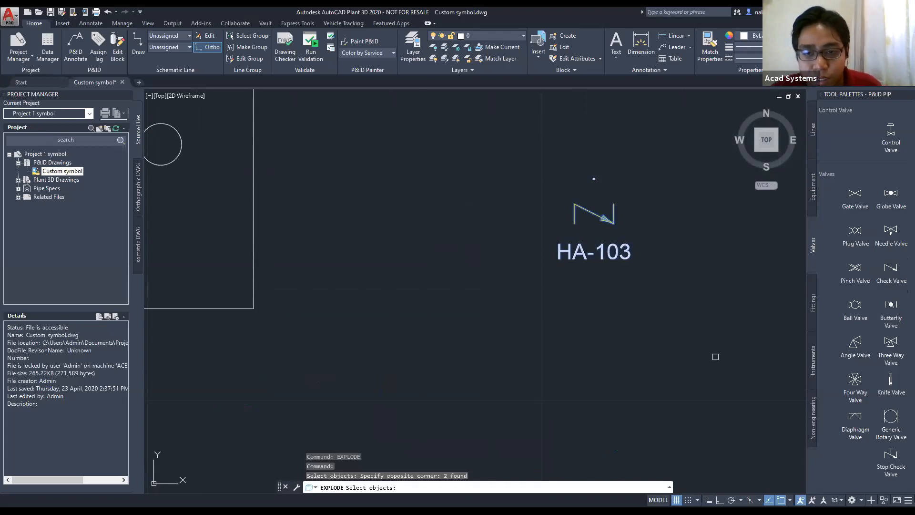
pyautogui.press('Return')
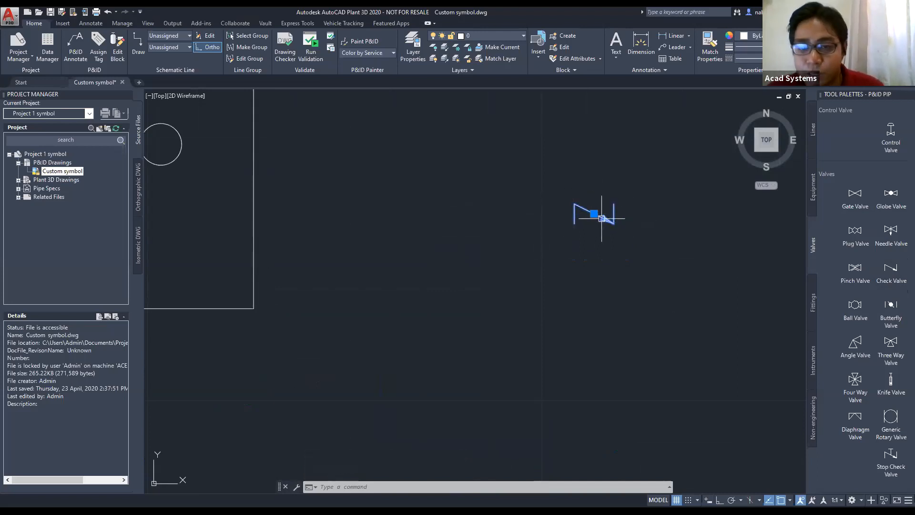
pyautogui.press('Escape')
pyautogui.press('Escape')
pyautogui.press('Escape')
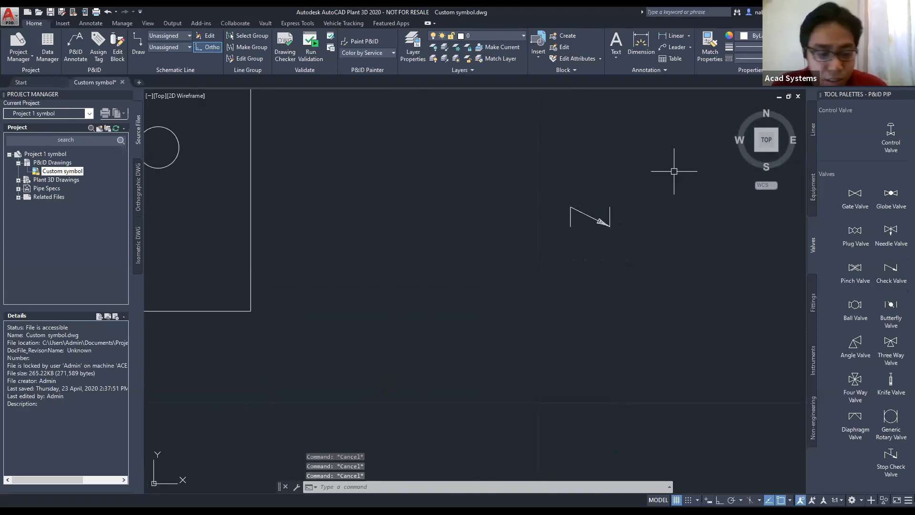
# Explode the check valve symbol into separate lines and an arrowhead.
pyautogui.click(460, 328)
pyautogui.click(479, 354)
pyautogui.write('EXp')
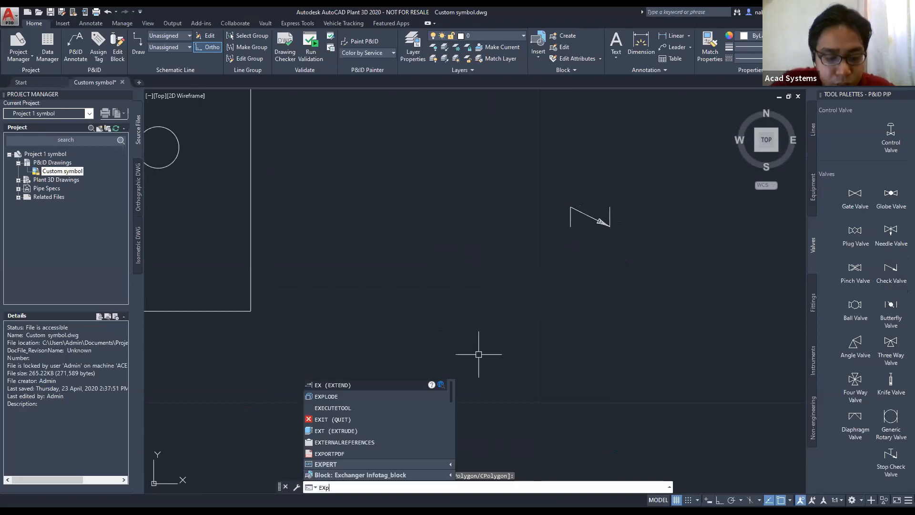
pyautogui.press('Return')
pyautogui.click(527, 183)
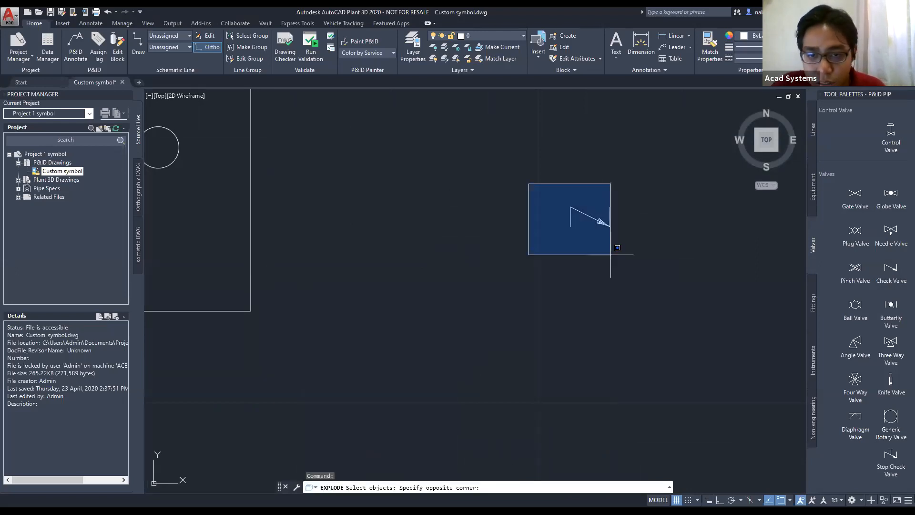
pyautogui.click(648, 255)
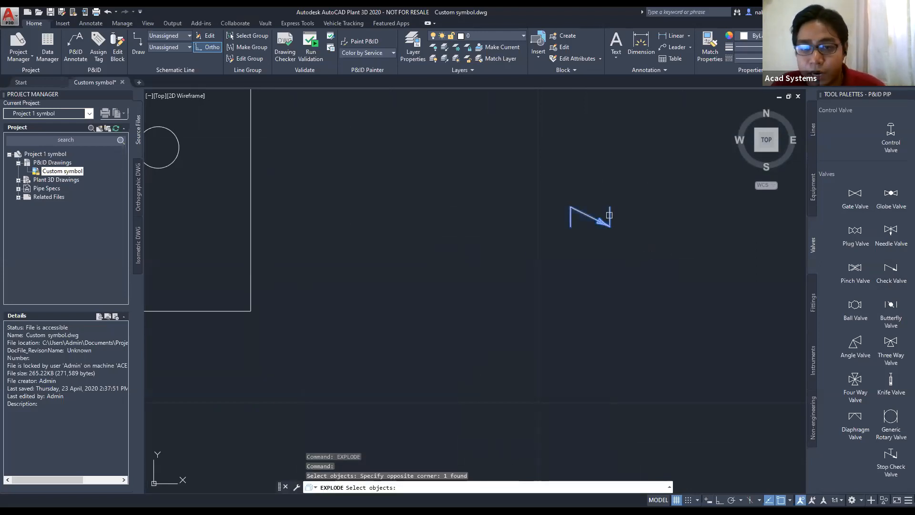
pyautogui.press('Escape')
pyautogui.scroll(-2, 595, 229)
pyautogui.scroll(5, 605, 216)
pyautogui.click(582, 229)
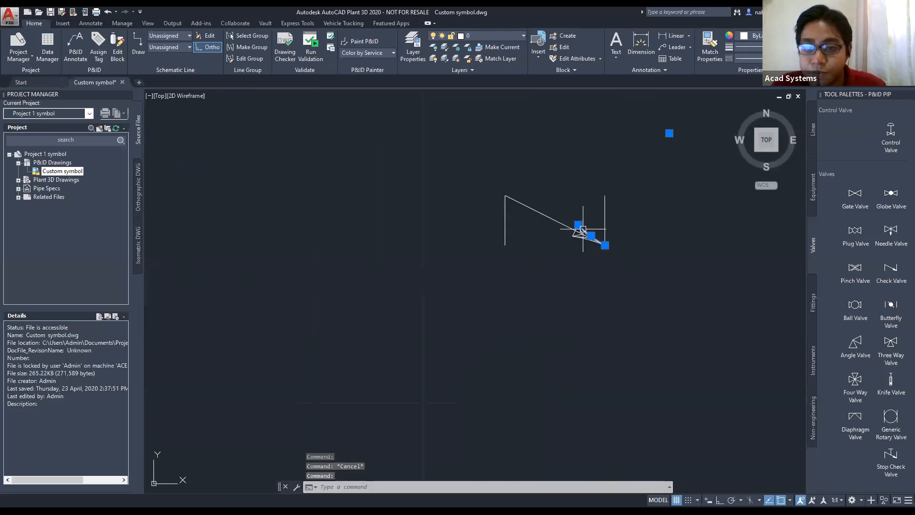
pyautogui.press('Escape')
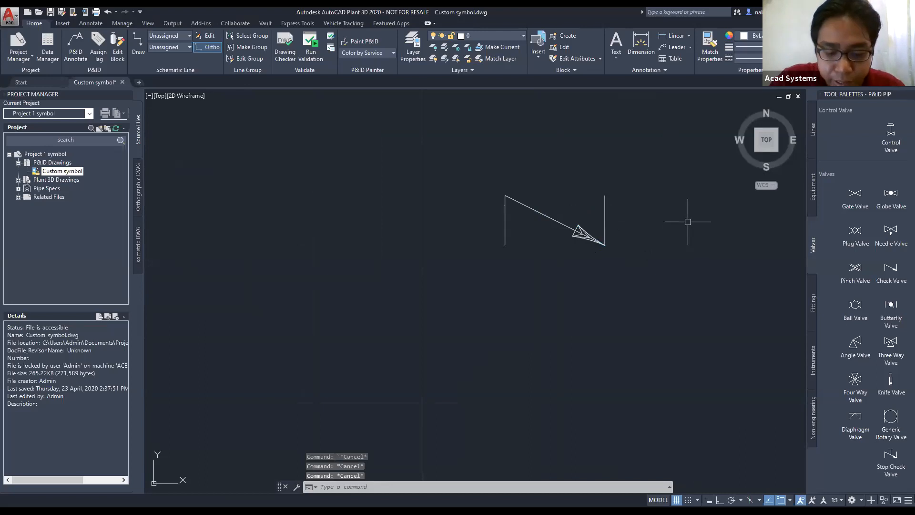
# Draw two circles centered on the midpoints of the valve's vertical end lines, each with a radius of about 0.0625 reaching the line's upper end.
pyautogui.write('CIRCLE')
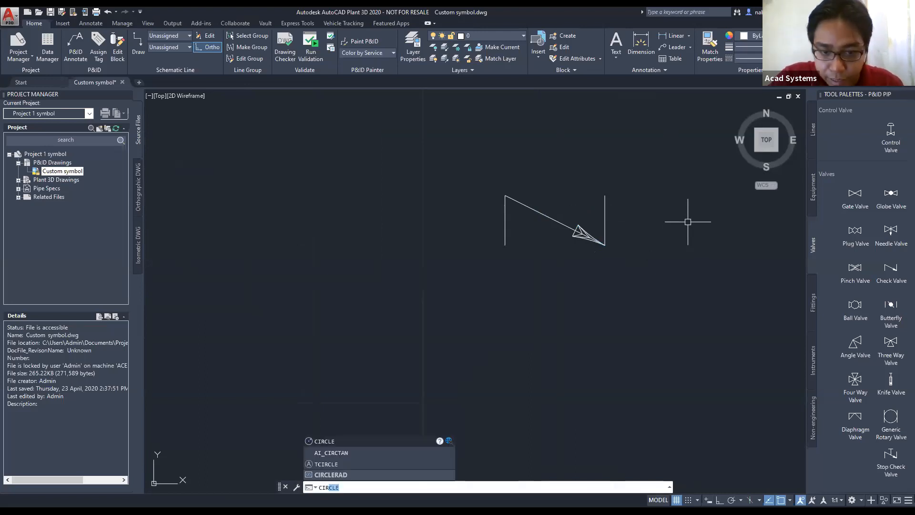
pyautogui.press('Return')
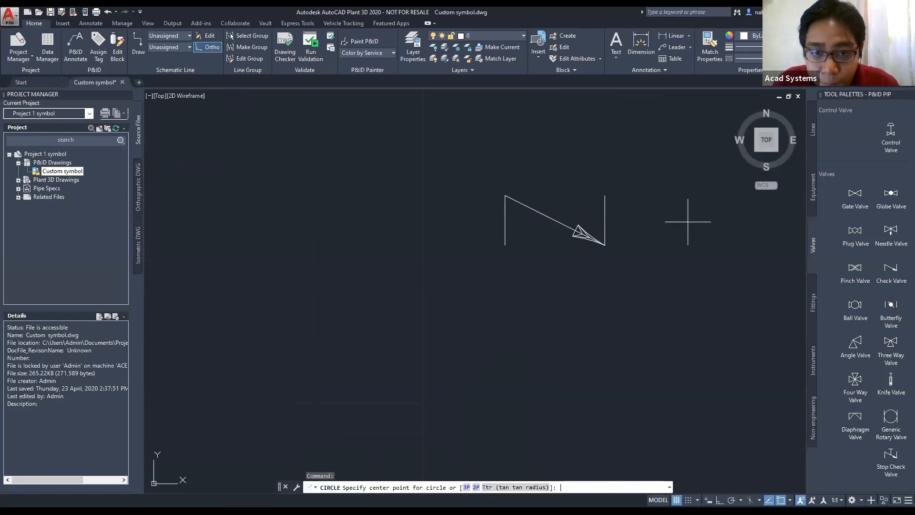
pyautogui.click(505, 220)
pyautogui.click(505, 197)
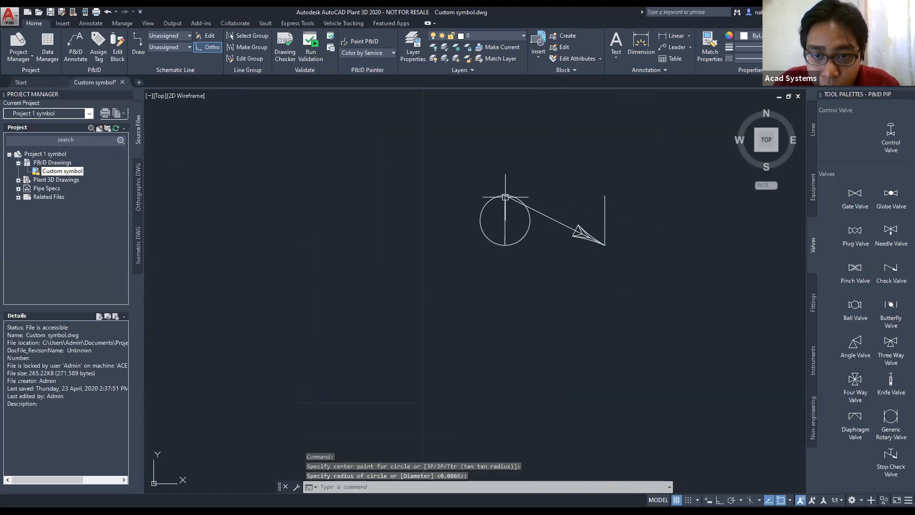
pyautogui.press('Return')
pyautogui.click(605, 221)
pyautogui.click(604, 195)
pyautogui.press('Escape')
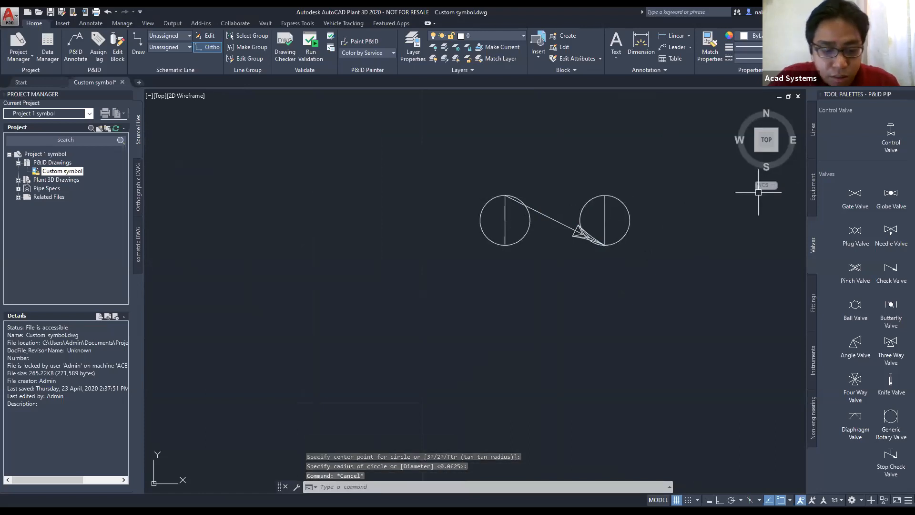
# Trim away the inner halves of both circles, leaving outward-facing semicircles on the valve's vertical lines.
pyautogui.write('TIM')
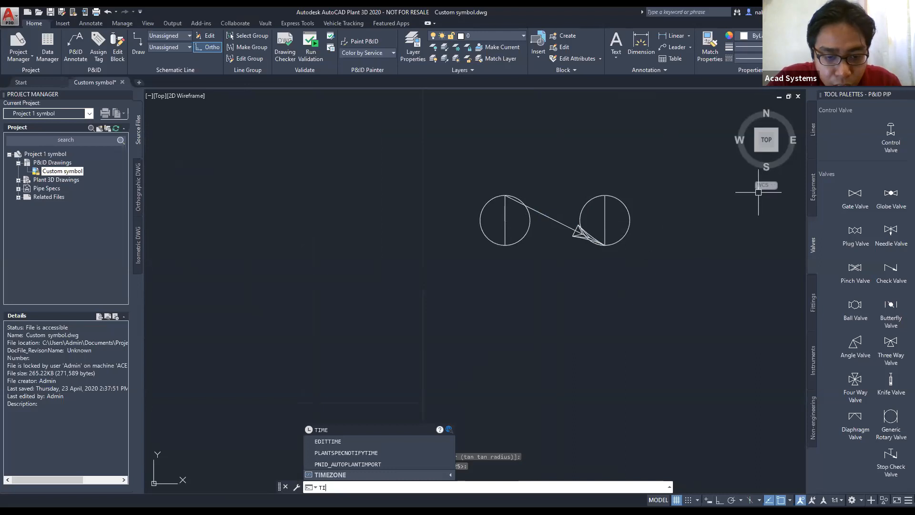
pyautogui.press('BackSpace')
pyautogui.write('RIM')
pyautogui.press('Return')
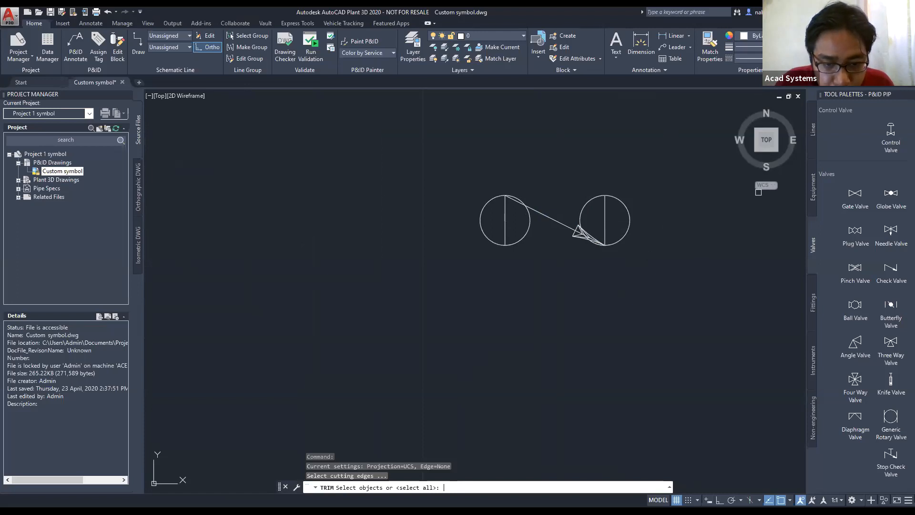
pyautogui.click(525, 227)
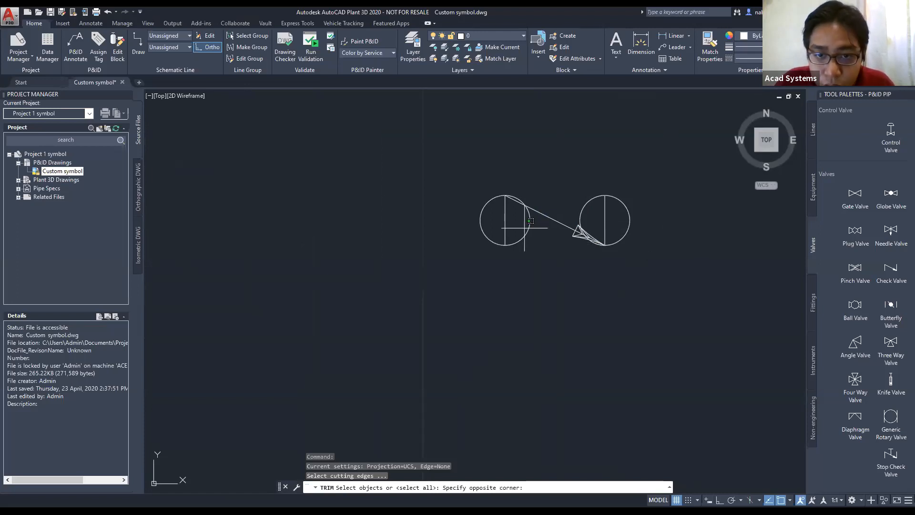
pyautogui.click(503, 226)
pyautogui.click(527, 230)
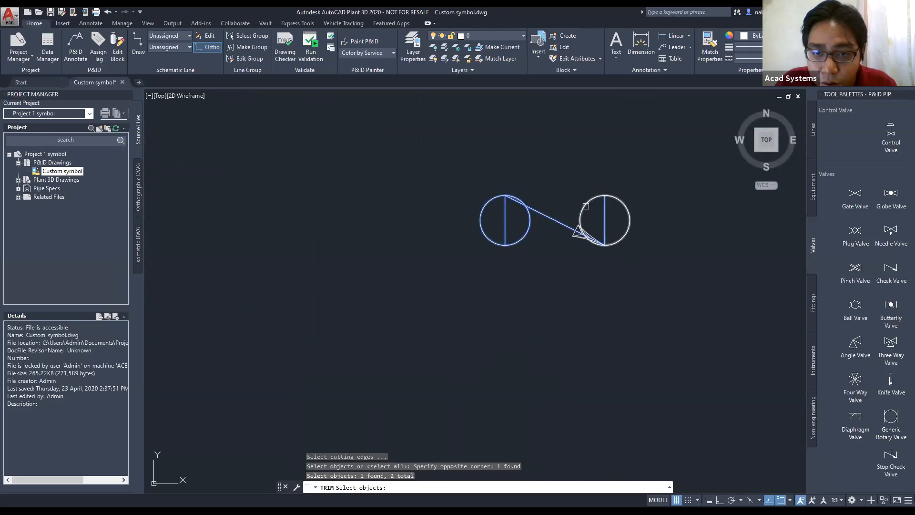
pyautogui.press('Return')
pyautogui.click(529, 227)
pyautogui.click(581, 227)
pyautogui.click(596, 246)
pyautogui.click(597, 245)
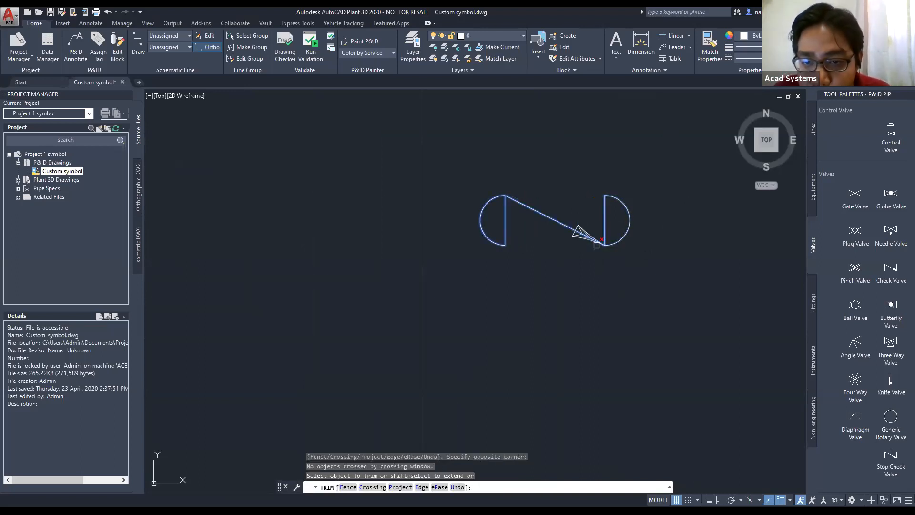
pyautogui.press('Escape')
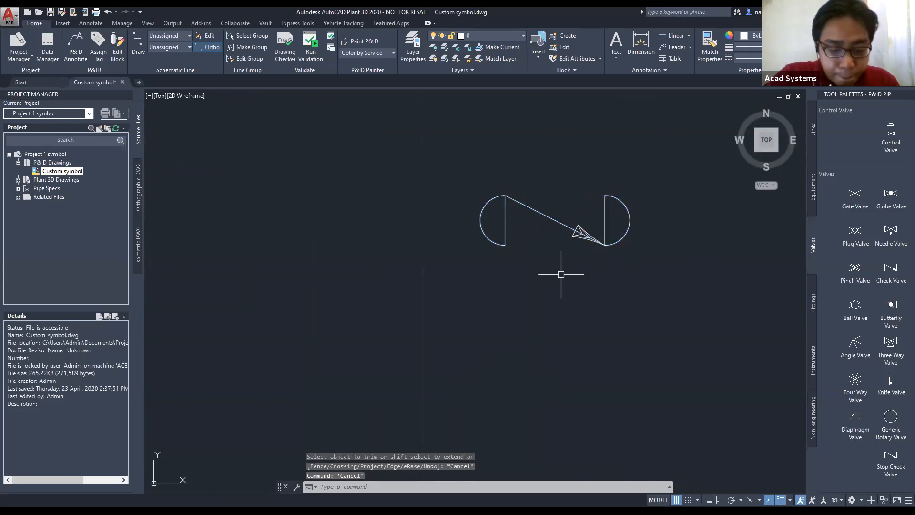
# Draw a short slanted line crossing the valve's diagonal line between its upper end and the arrowhead.
pyautogui.write('l')
pyautogui.press('Return')
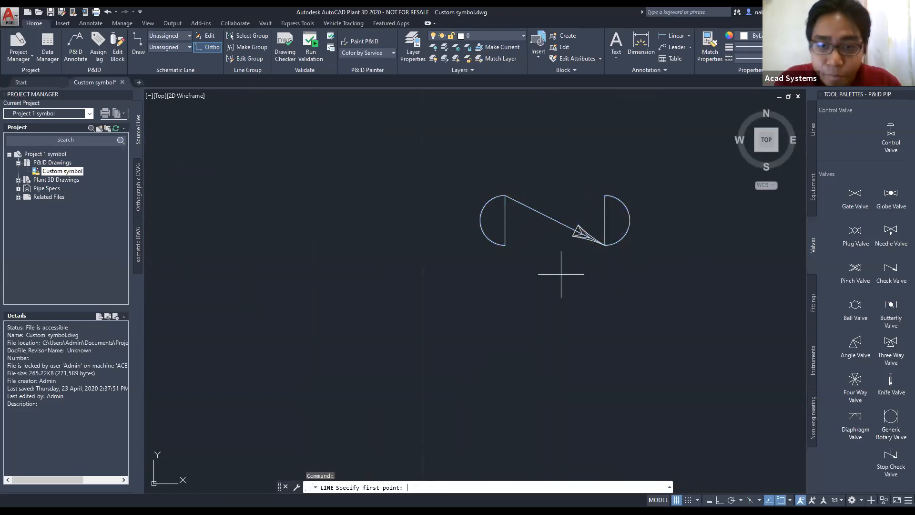
pyautogui.click(551, 203)
pyautogui.press('Escape')
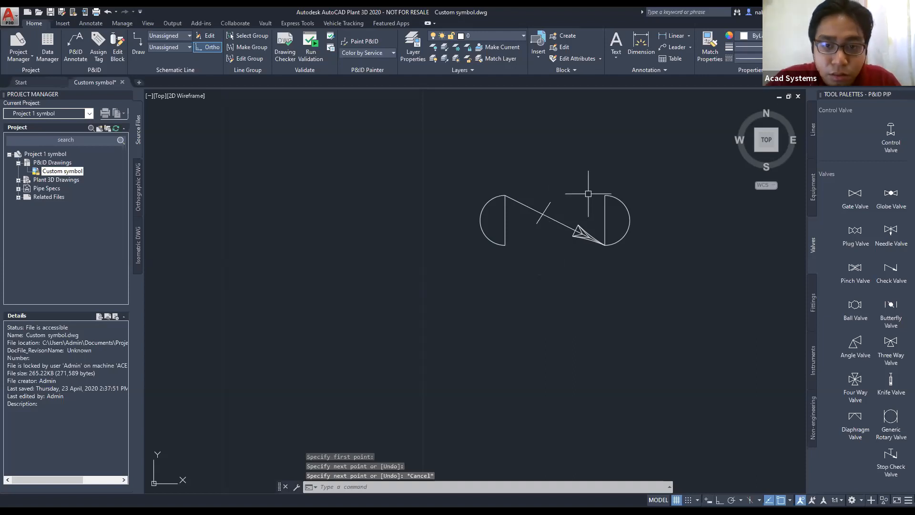
# Draw a small circle inside the valve's left semicircle.
pyautogui.write('c')
pyautogui.press('Return')
pyautogui.click(492, 222)
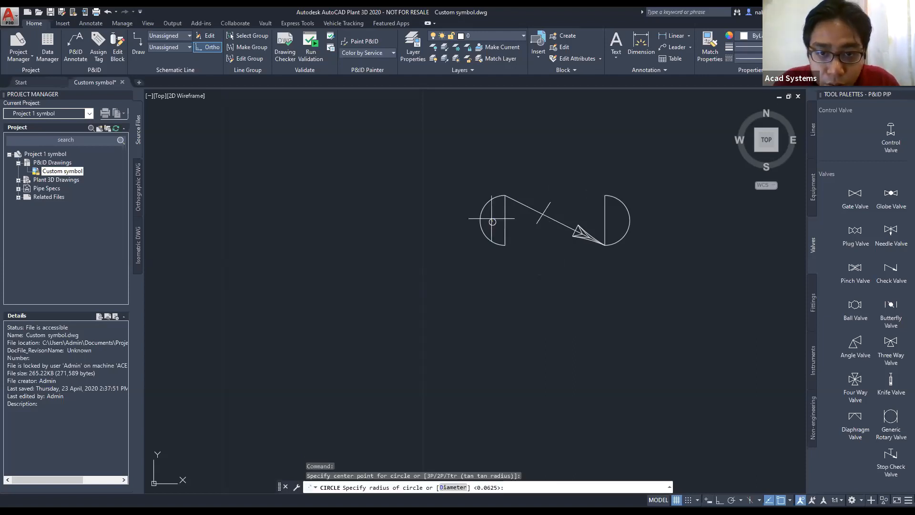
pyautogui.press('Return')
pyautogui.press('Escape')
pyautogui.press('Escape')
# Start a new block definition named "debris filter".
pyautogui.scroll(-5, 448, 212)
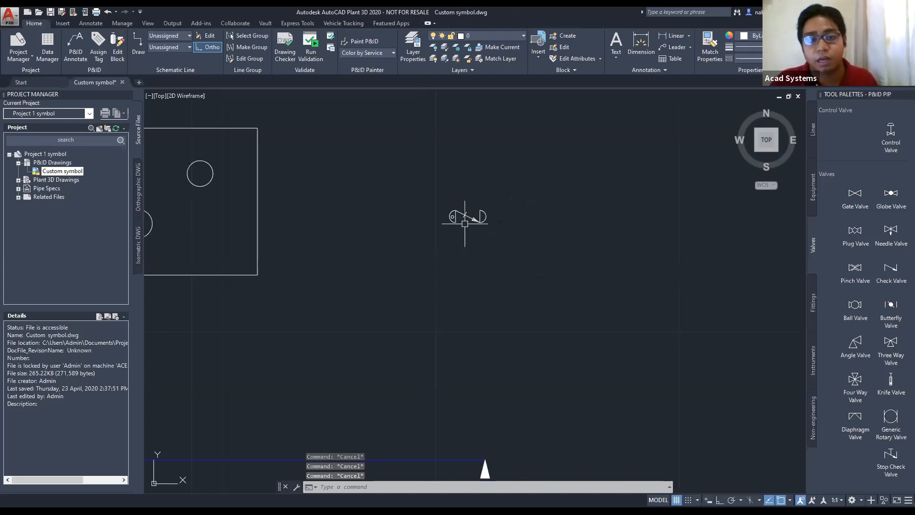
pyautogui.scroll(1, 455, 216)
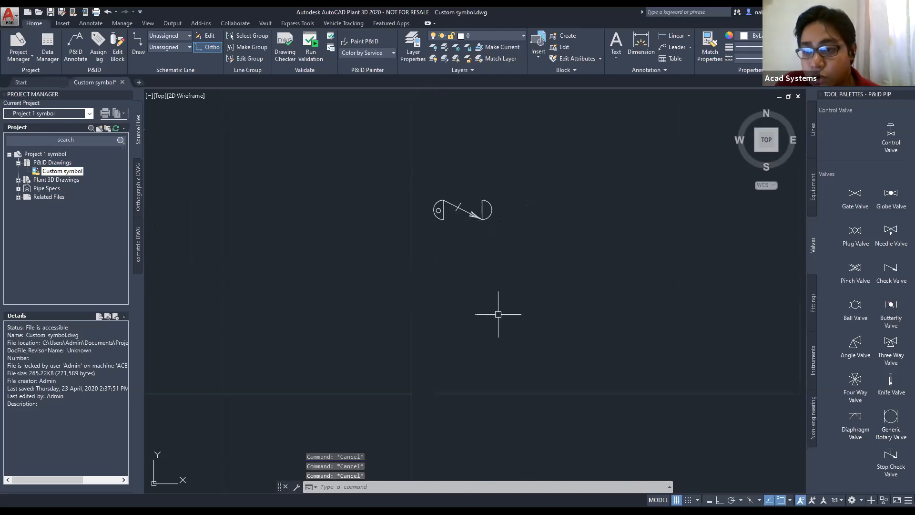
pyautogui.scroll(-2, 327, 286)
pyautogui.moveTo(327, 285); pyautogui.dragTo(444, 295, button='middle')
pyautogui.scroll(-2, 355, 301)
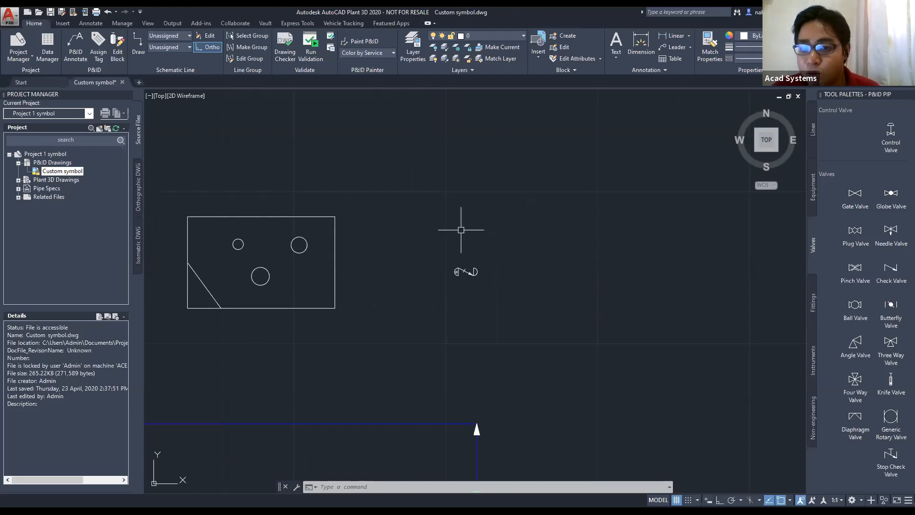
pyautogui.scroll(2, 514, 302)
pyautogui.scroll(-2, 581, 314)
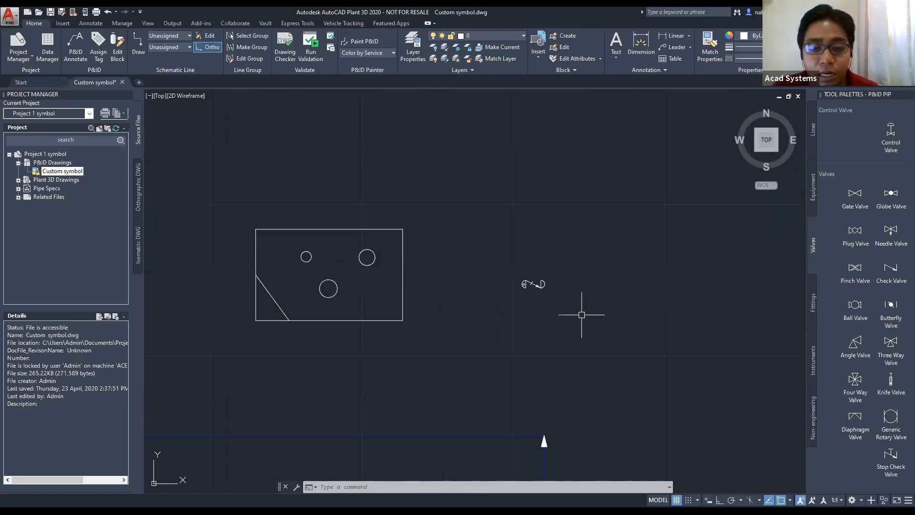
pyautogui.press('Escape')
pyautogui.press('Escape')
pyautogui.press('Escape')
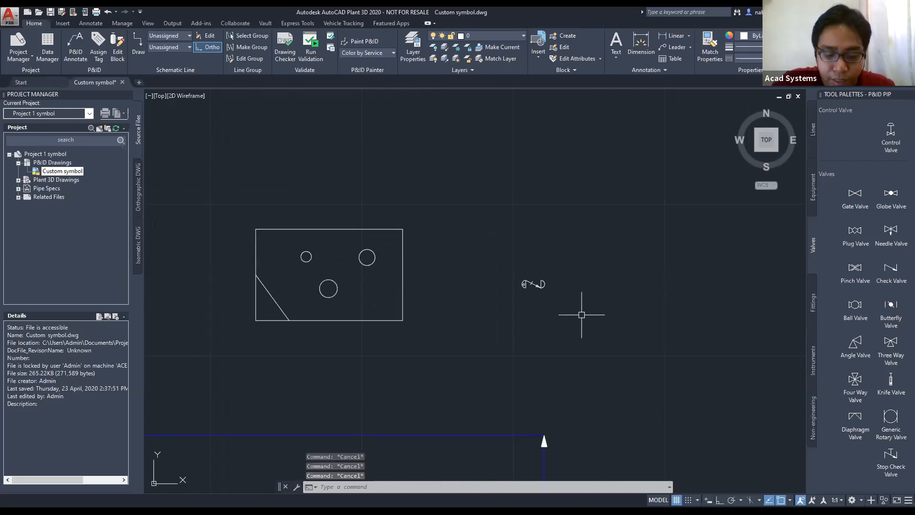
pyautogui.write('BLOCK')
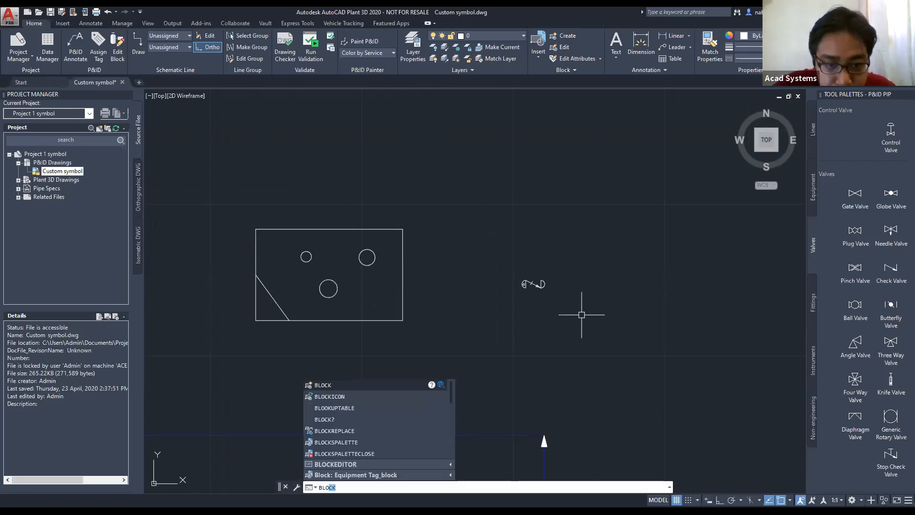
pyautogui.press('Return')
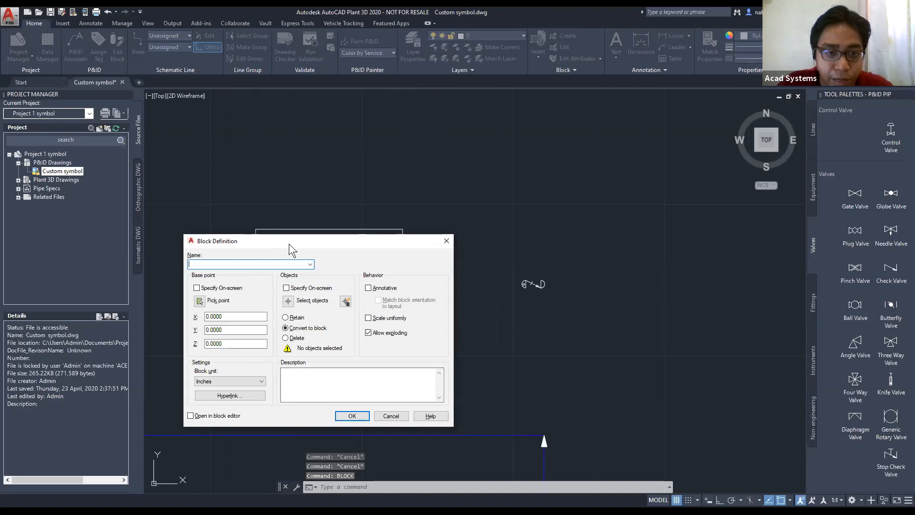
pyautogui.moveTo(289, 244); pyautogui.dragTo(543, 243)
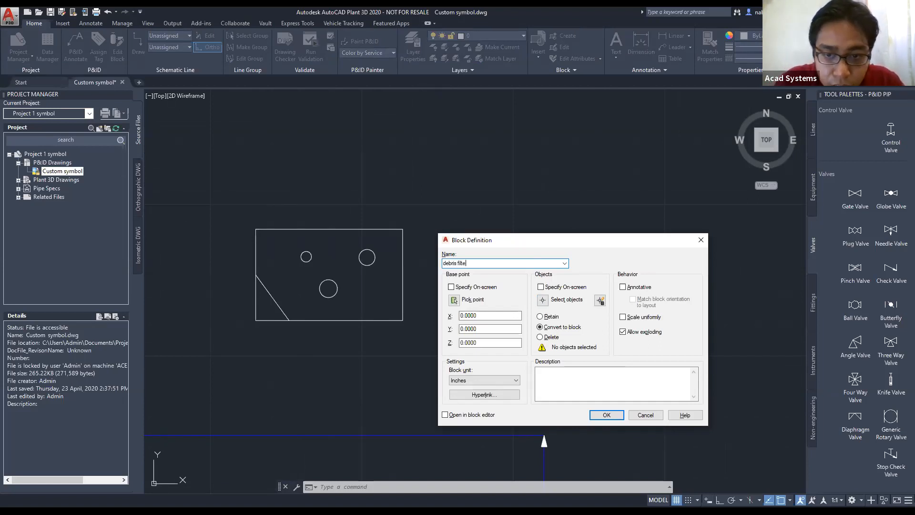
# Create the debris filter block from the rectangle, three circles and diagonal line, with its base point at the rectangle's lower-left corner.
pyautogui.click(542, 299)
pyautogui.click(436, 333)
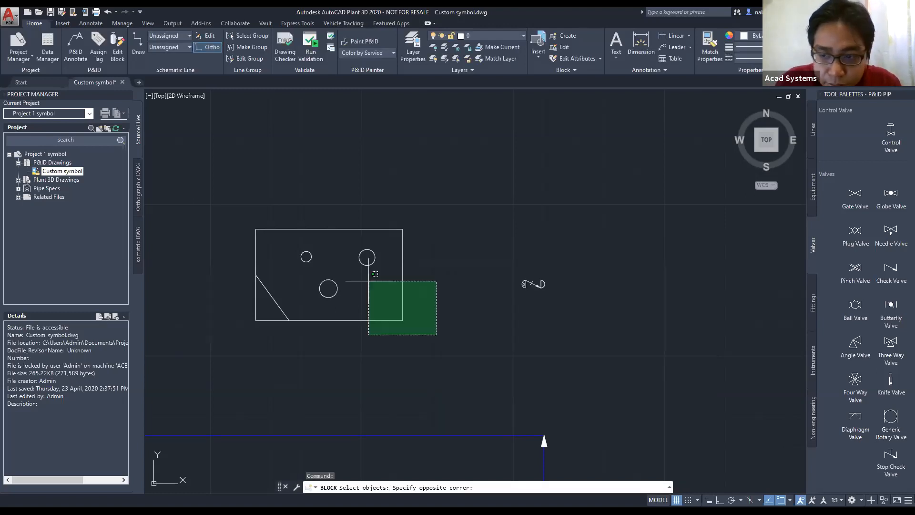
pyautogui.click(205, 198)
pyautogui.press('Return')
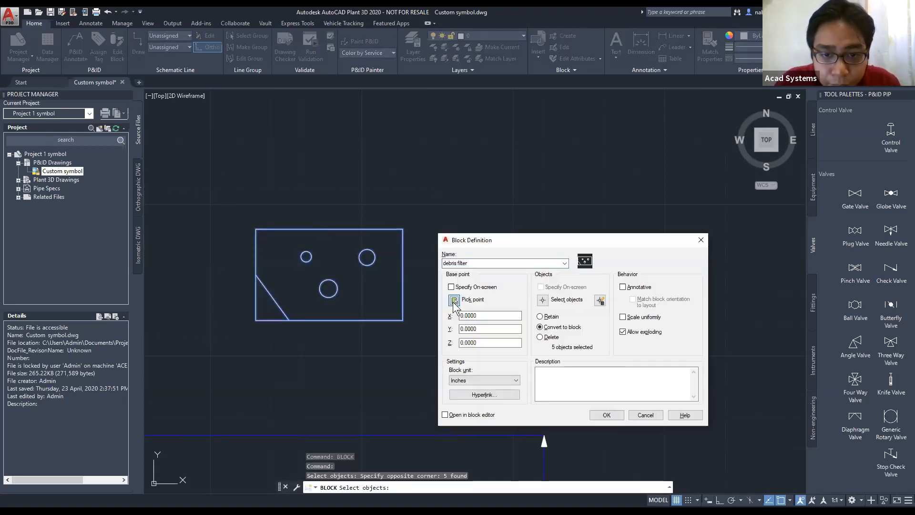
pyautogui.click(454, 300)
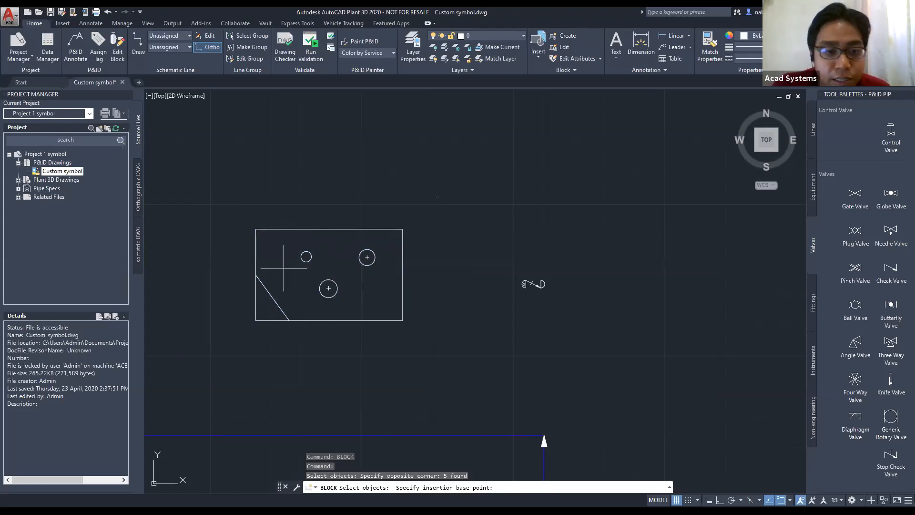
pyautogui.click(256, 320)
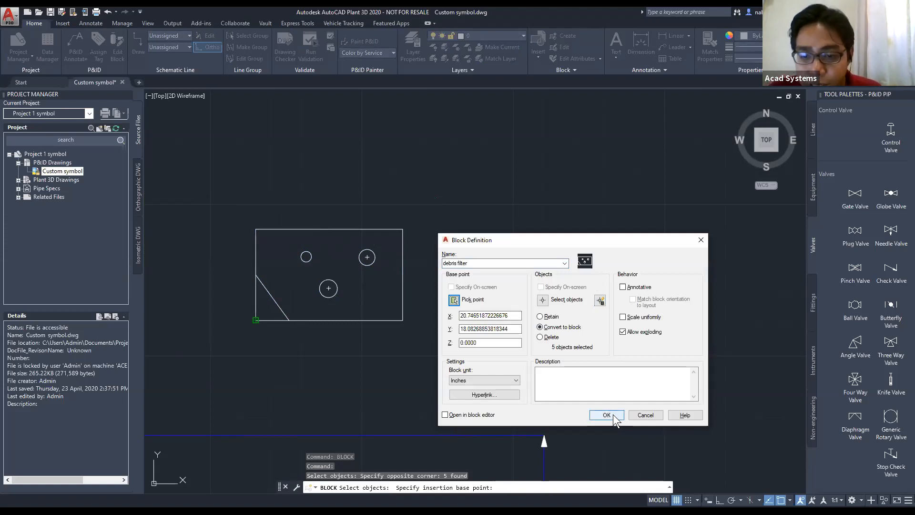
pyautogui.click(606, 415)
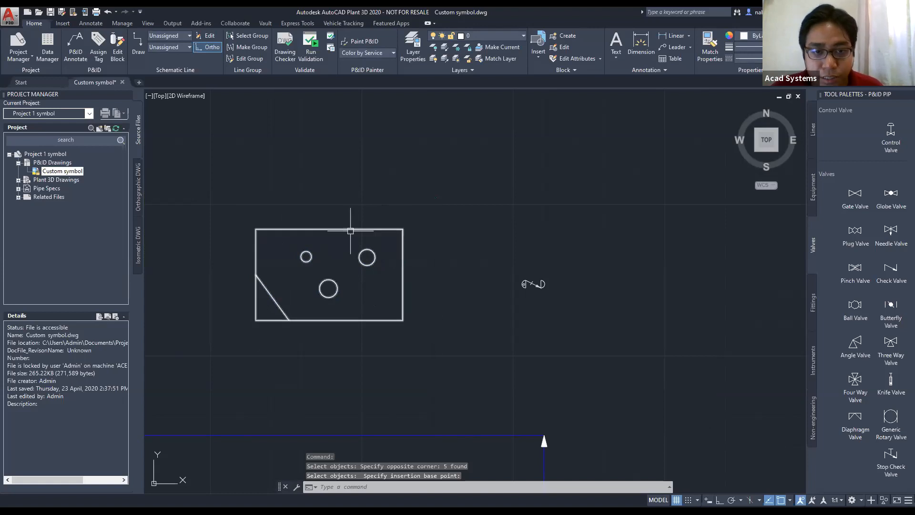
pyautogui.click(350, 231)
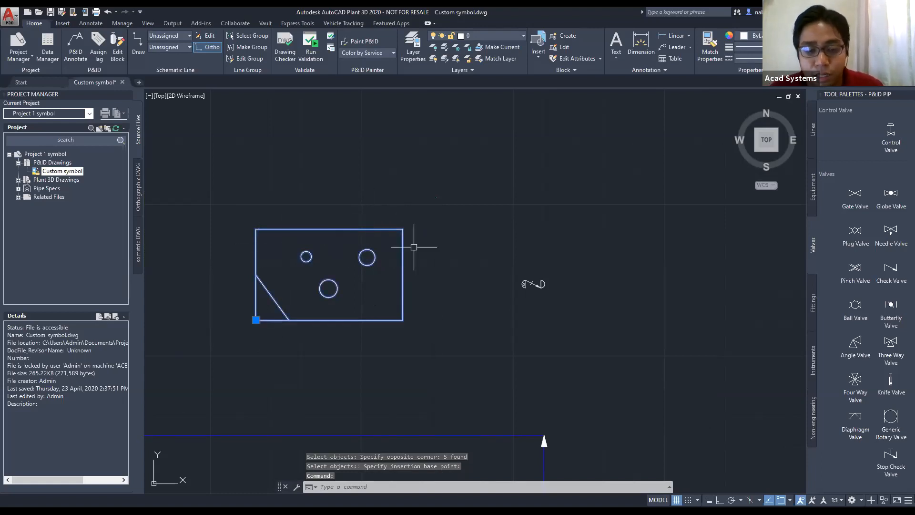
pyautogui.press('Escape')
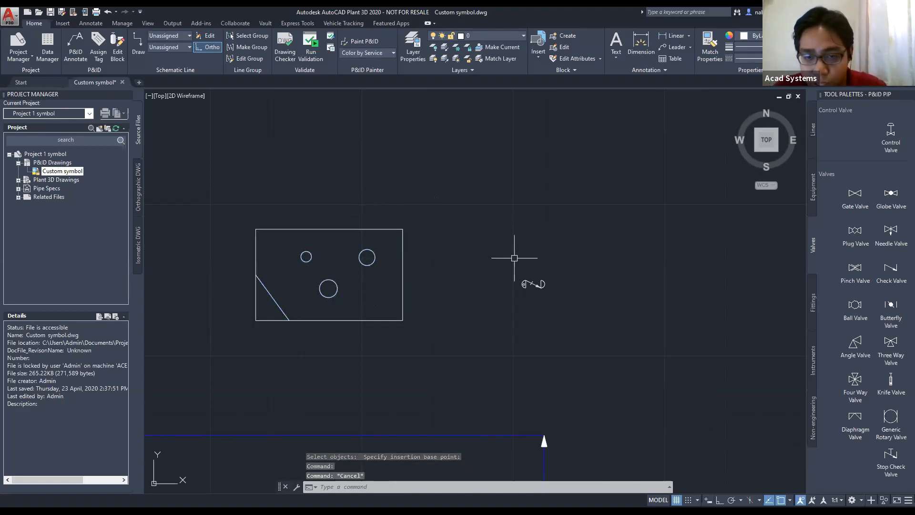
# Start a new block definition named "neutral valve".
pyautogui.press('Escape')
pyautogui.press('Escape')
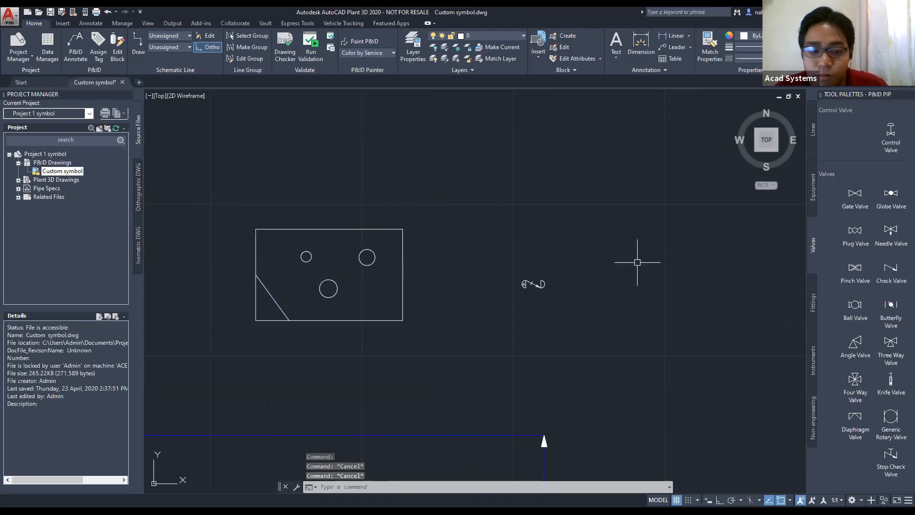
pyautogui.write('BLOCK')
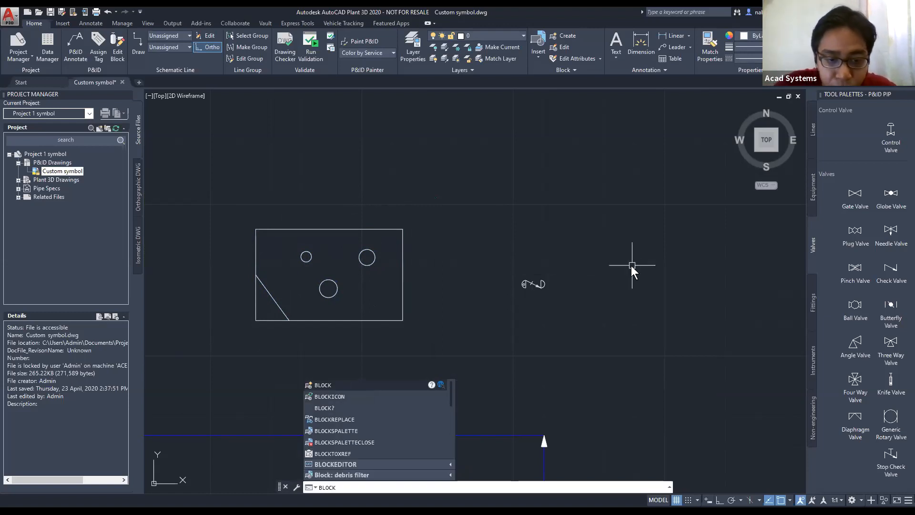
pyautogui.press('Return')
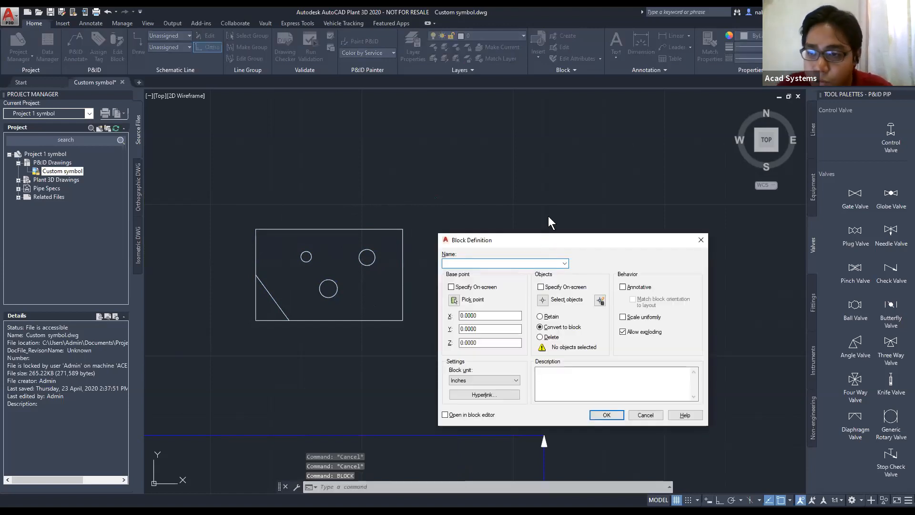
pyautogui.write('neut')
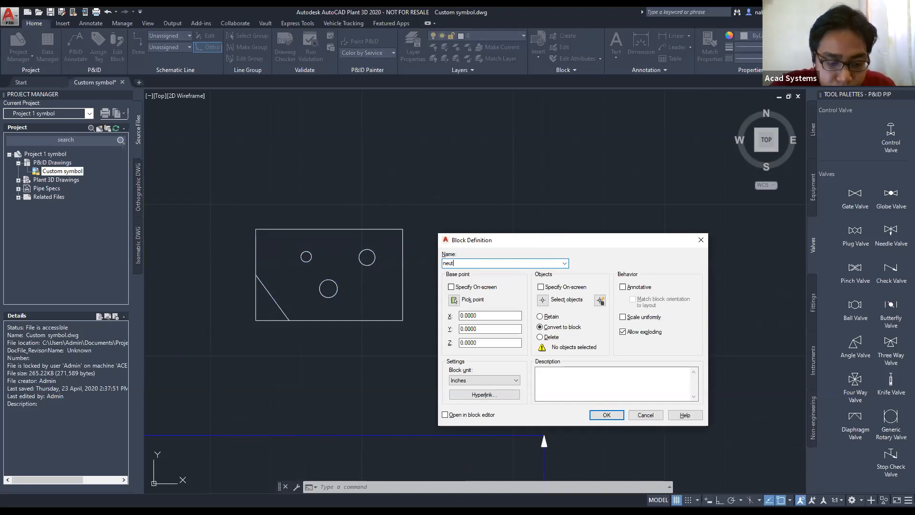
pyautogui.write('ral valve')
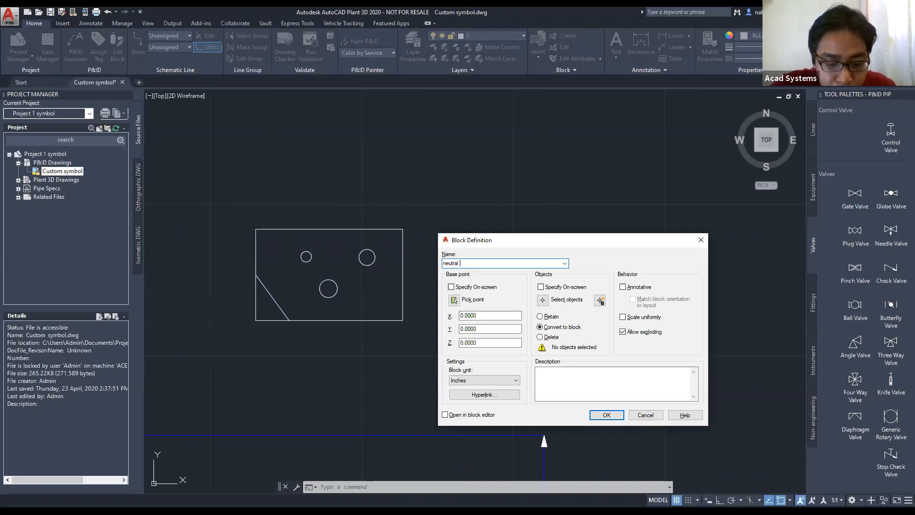
# Create the neutral valve block from all of the modified valve's geometry, with its base point at the valve's centre.
pyautogui.click(542, 299)
pyautogui.click(563, 302)
pyautogui.click(490, 243)
pyautogui.scroll(4, 562, 276)
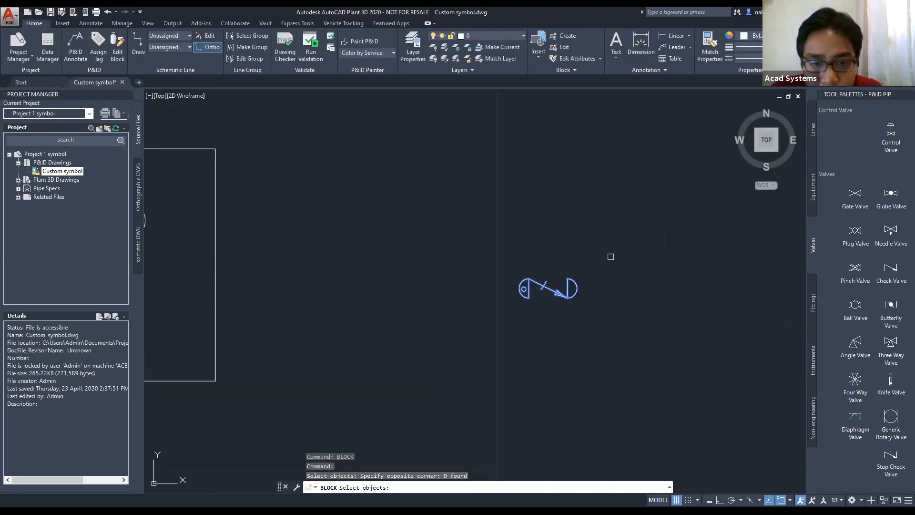
pyautogui.press('Return')
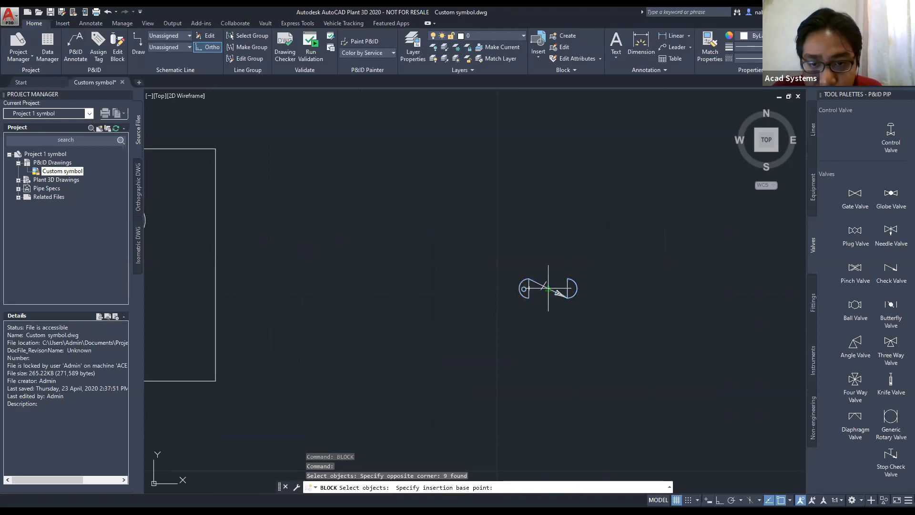
pyautogui.click(548, 288)
pyautogui.click(604, 413)
pyautogui.scroll(-2, 604, 372)
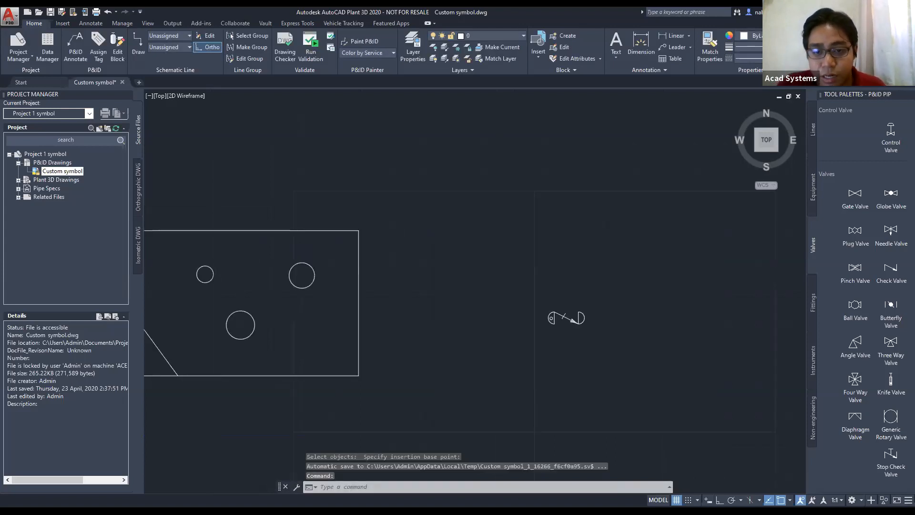
pyautogui.scroll(-2, 464, 300)
pyautogui.press('Escape')
pyautogui.press('Escape')
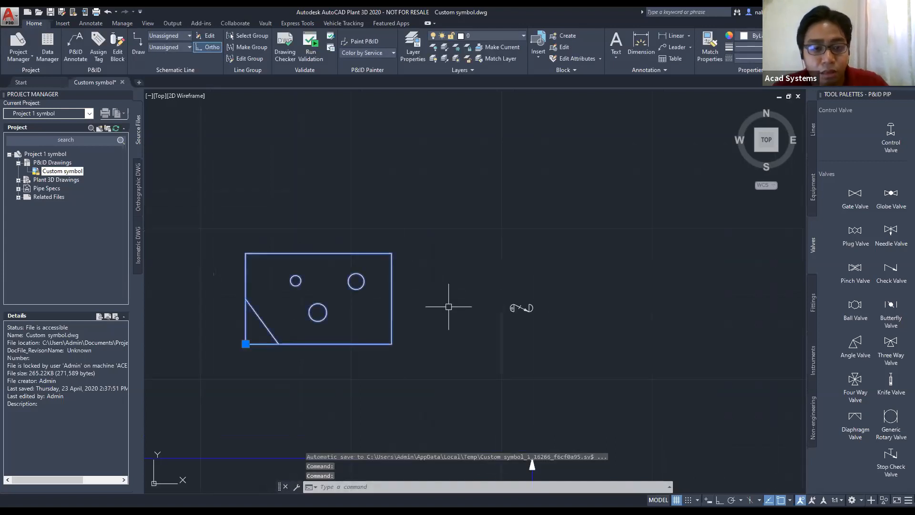
pyautogui.press('Escape')
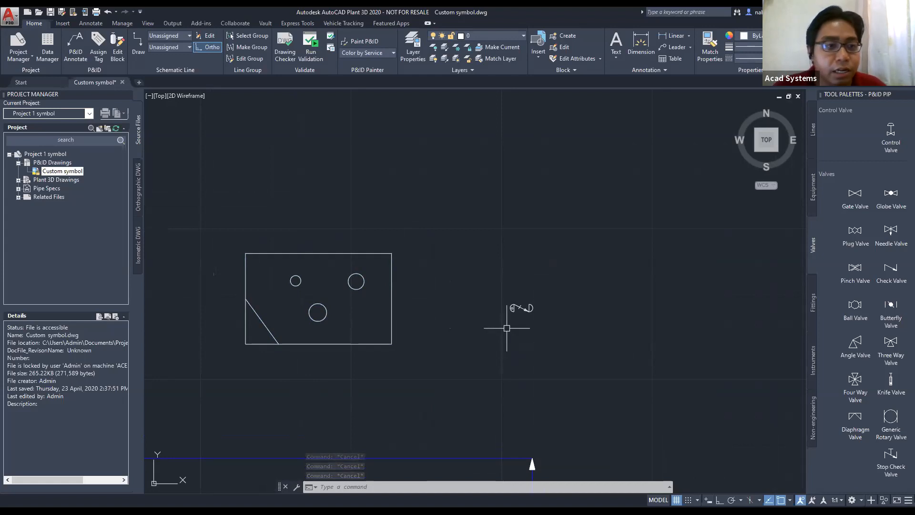
# Save the Custom symbol drawing and open the project setup for Project 1 symbol.
pyautogui.click(50, 13)
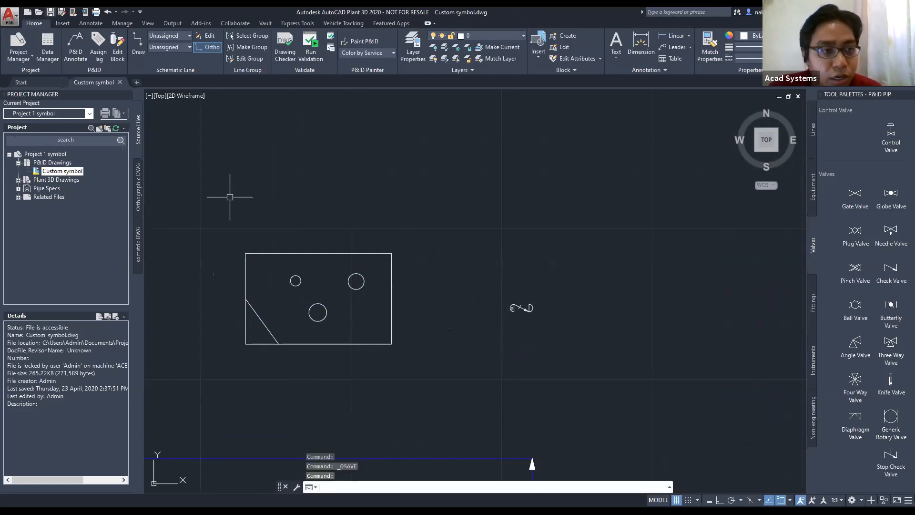
pyautogui.rightClick(33, 155)
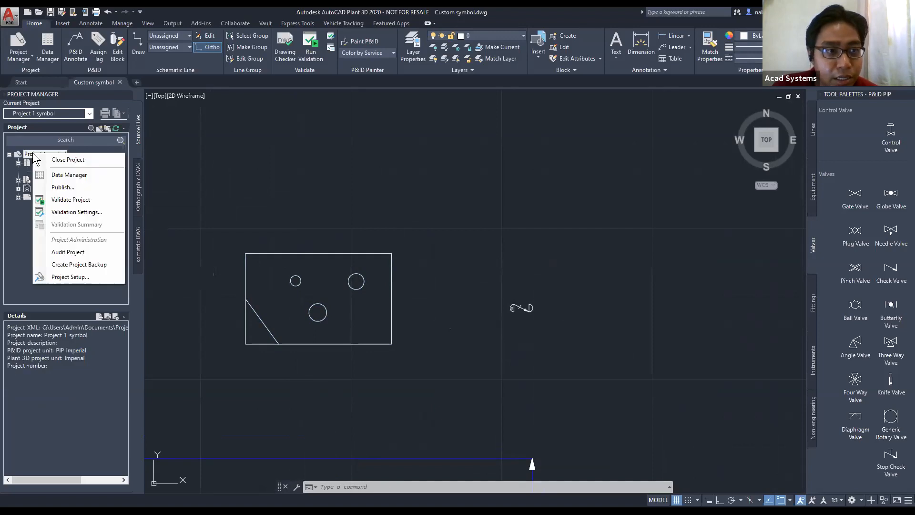
pyautogui.click(92, 280)
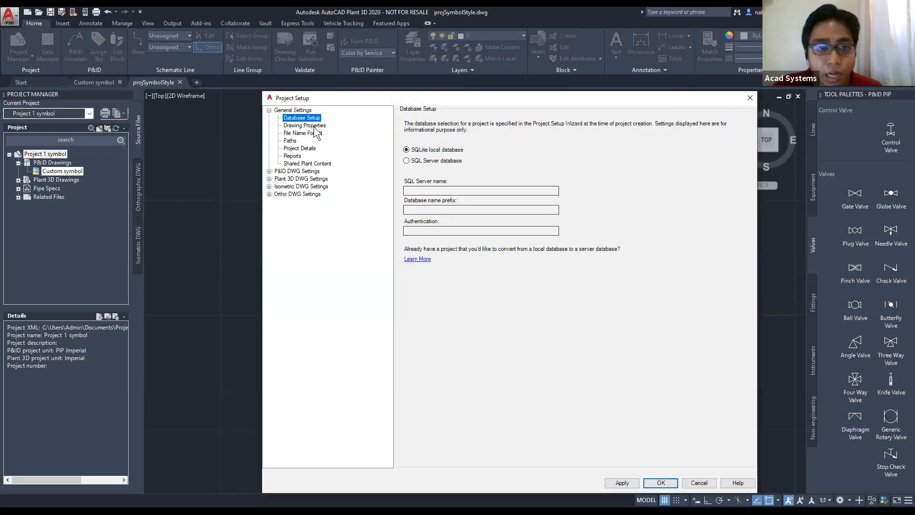
# Expand the P&ID DWG settings down to the Engineering Items branch of the P&ID class definitions.
pyautogui.click(274, 172)
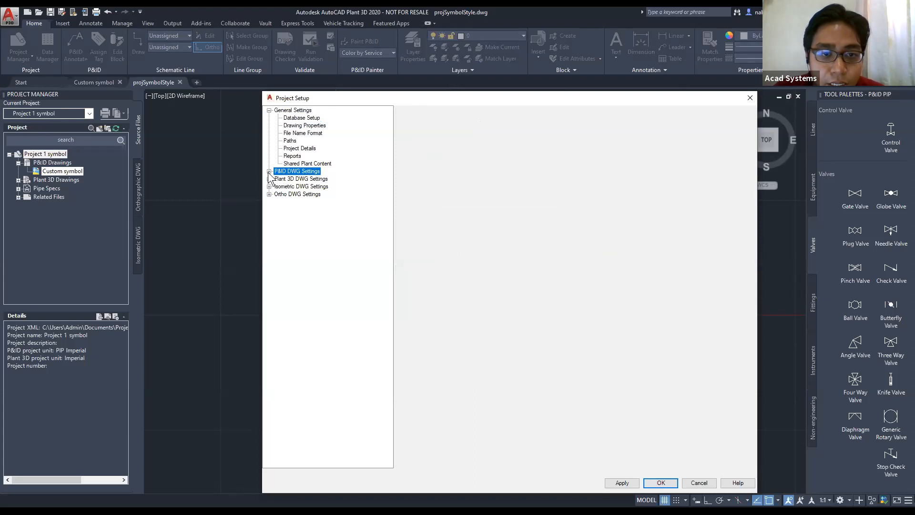
pyautogui.click(269, 172)
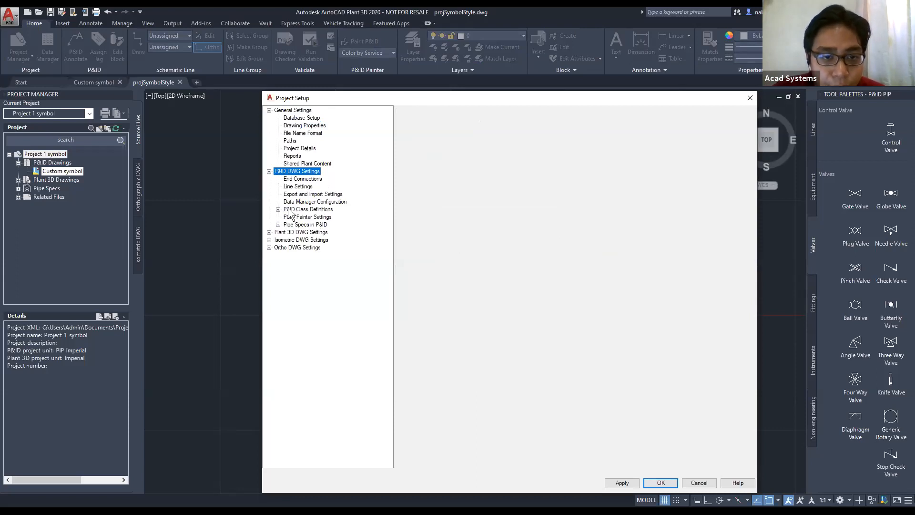
pyautogui.click(278, 209)
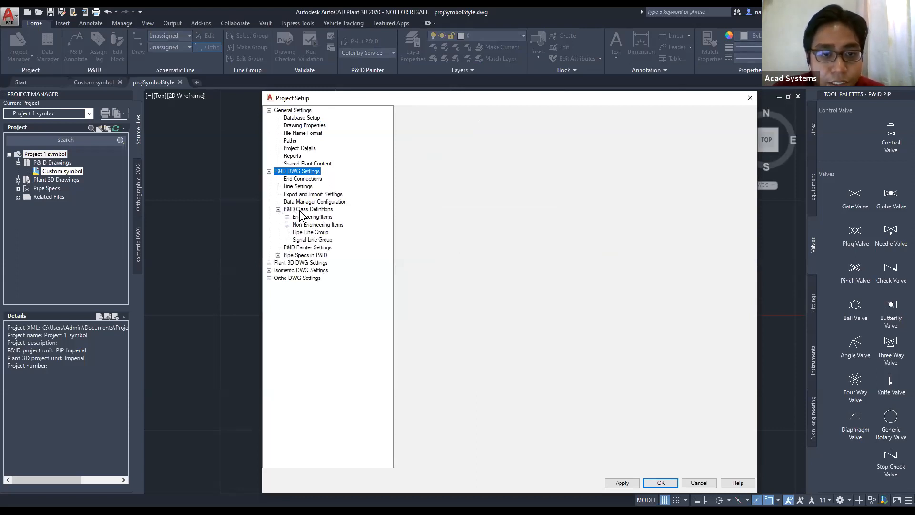
pyautogui.click(301, 210)
pyautogui.click(312, 217)
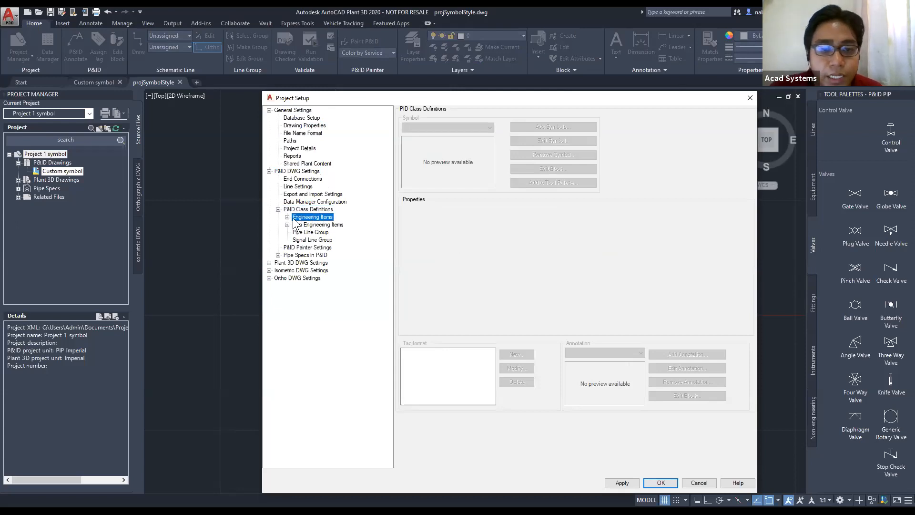
pyautogui.click(287, 217)
# Look through the Equipment, Inline Assets and Instrumentation classes, and expand the Hand Valves class under Inline Assets.
pyautogui.click(314, 225)
pyautogui.click(318, 233)
pyautogui.click(319, 240)
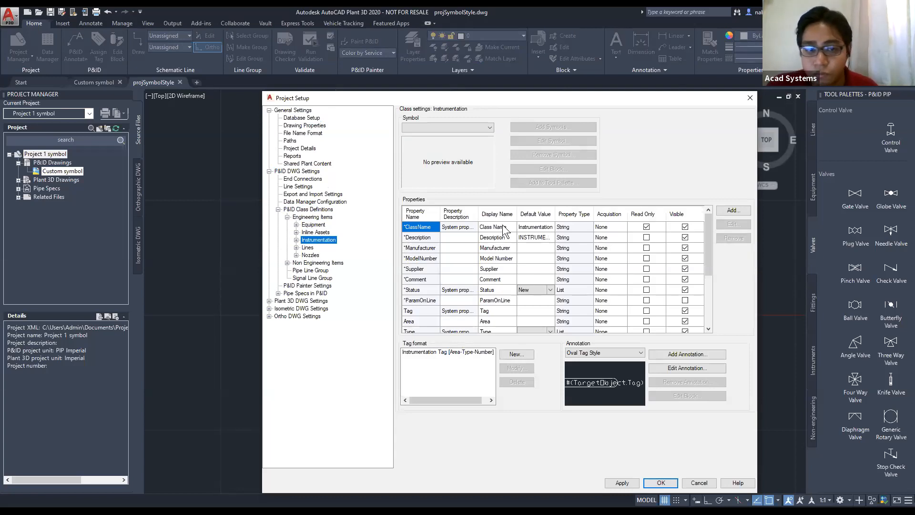
pyautogui.click(320, 232)
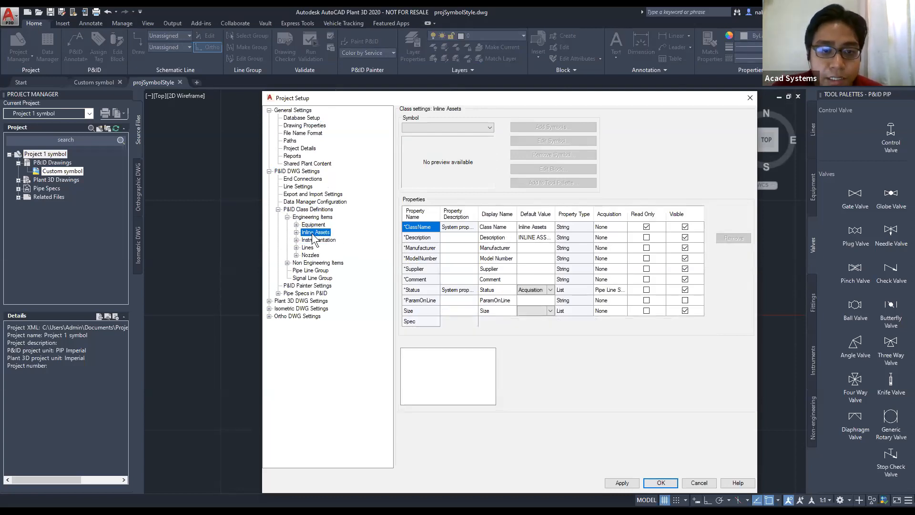
pyautogui.click(295, 232)
pyautogui.click(324, 240)
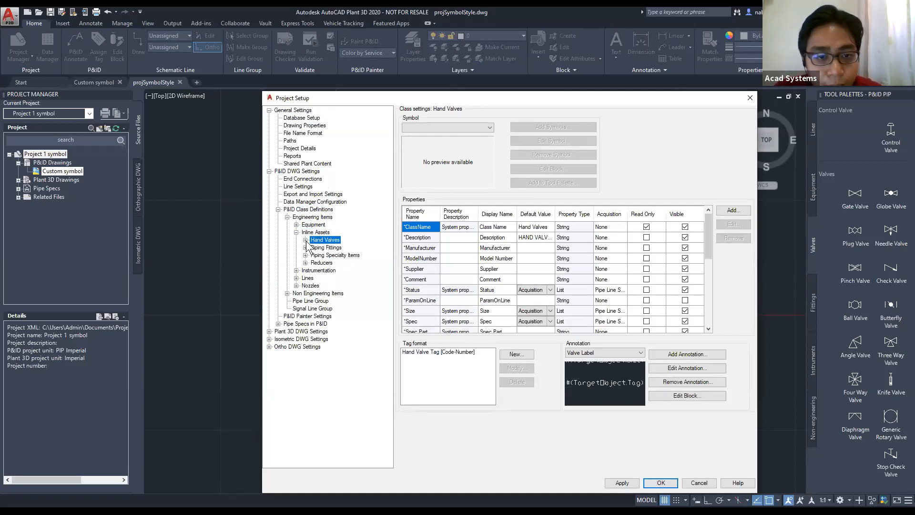
pyautogui.click(305, 240)
# Review the class settings of the Ball Valve, Diaphragm Valve, Generic Rotary Valve and Louver Damper.
pyautogui.click(333, 179)
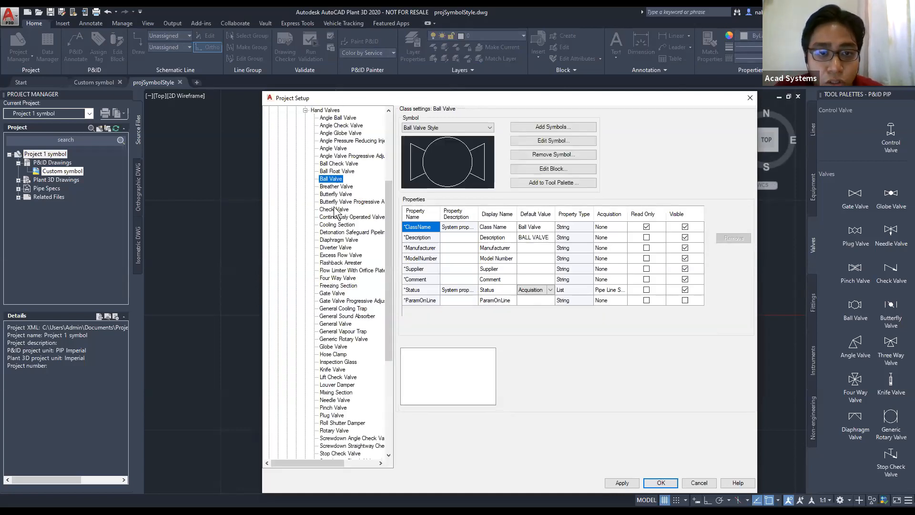
pyautogui.click(339, 240)
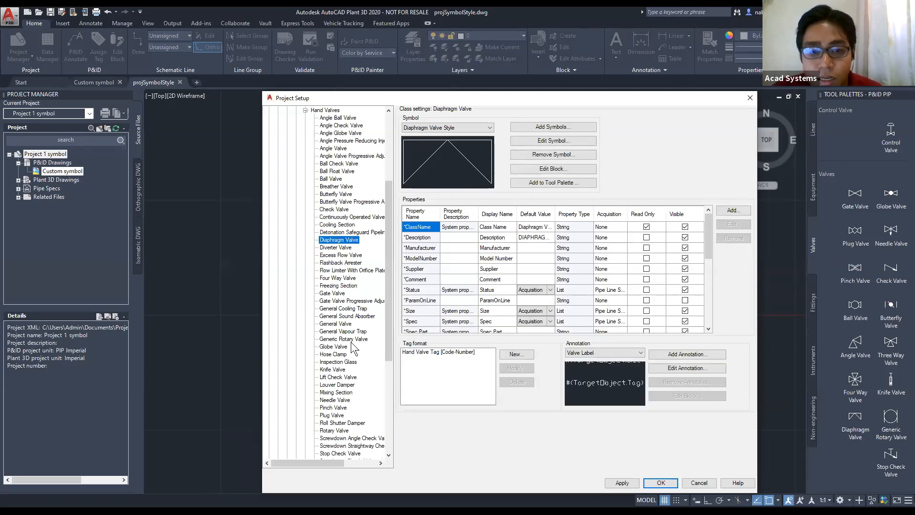
pyautogui.click(350, 340)
pyautogui.click(342, 384)
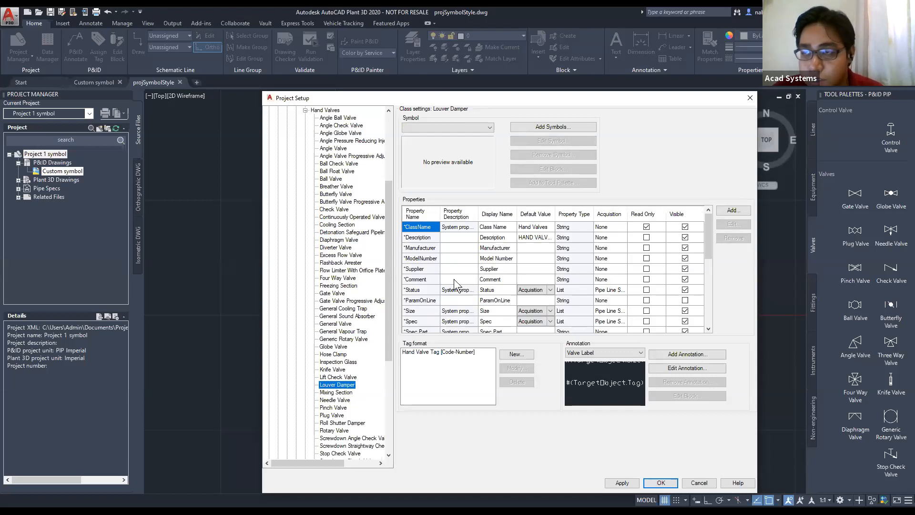
pyautogui.scroll(4, 332, 187)
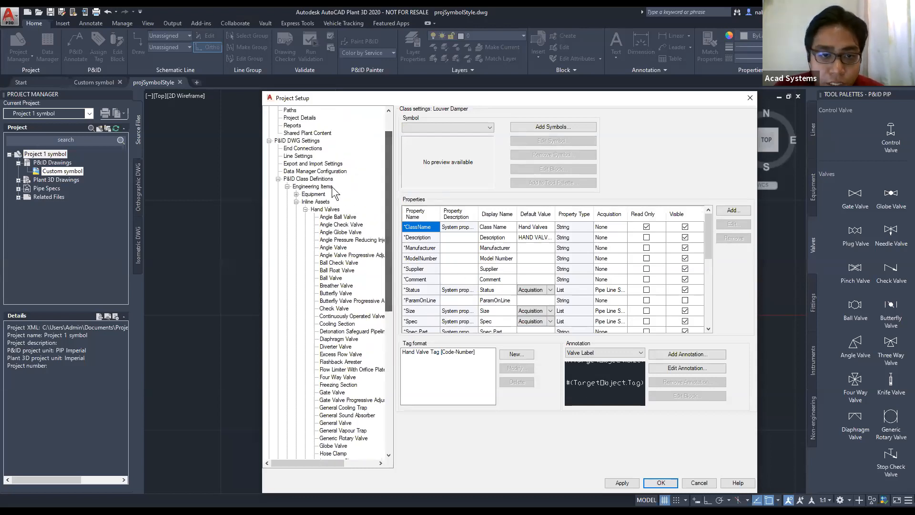
# Try to create a new class named "neutral valve" under Hand Valves.
pyautogui.click(328, 209)
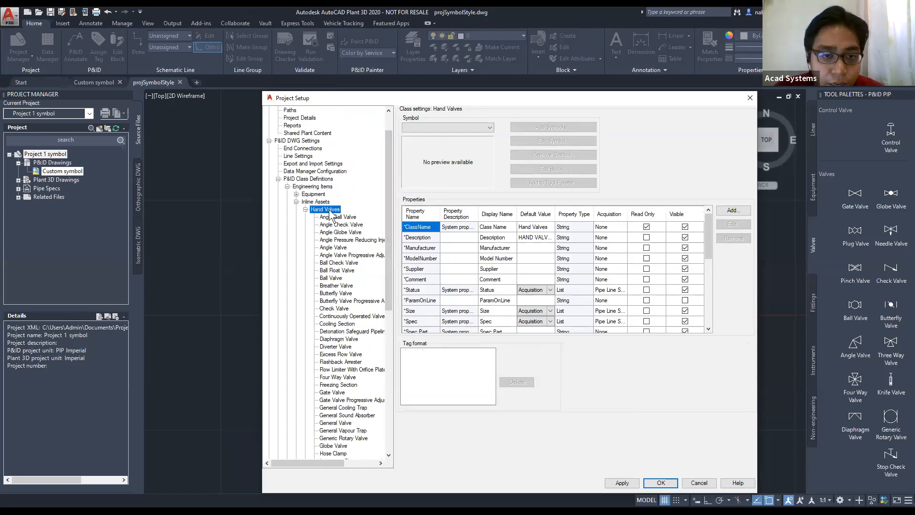
pyautogui.rightClick(330, 211)
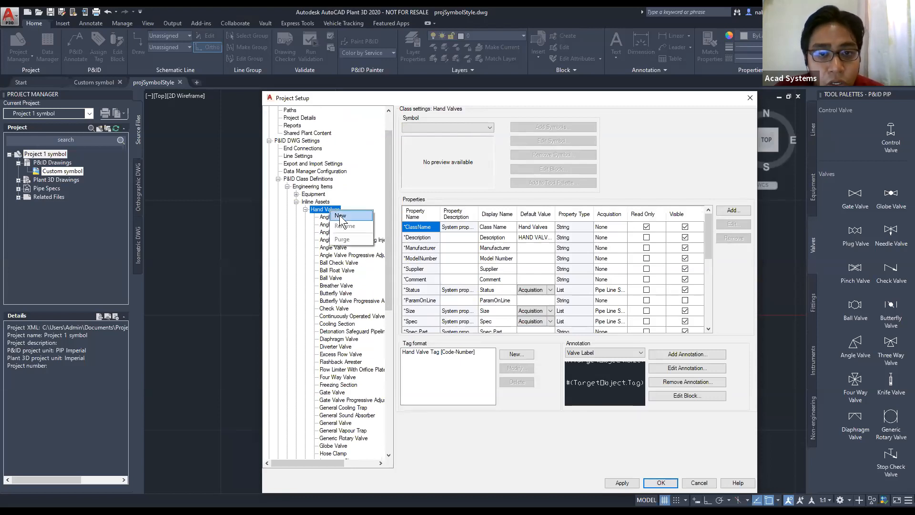
pyautogui.click(340, 217)
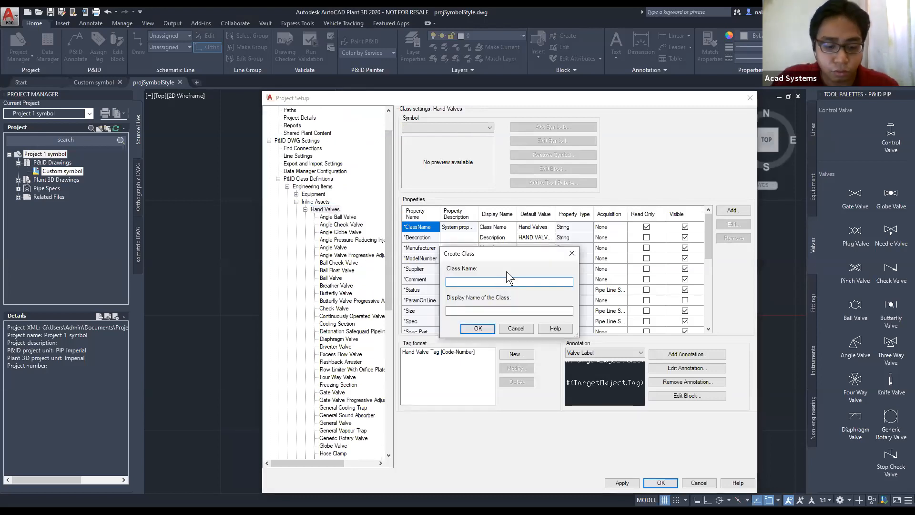
pyautogui.write('neu')
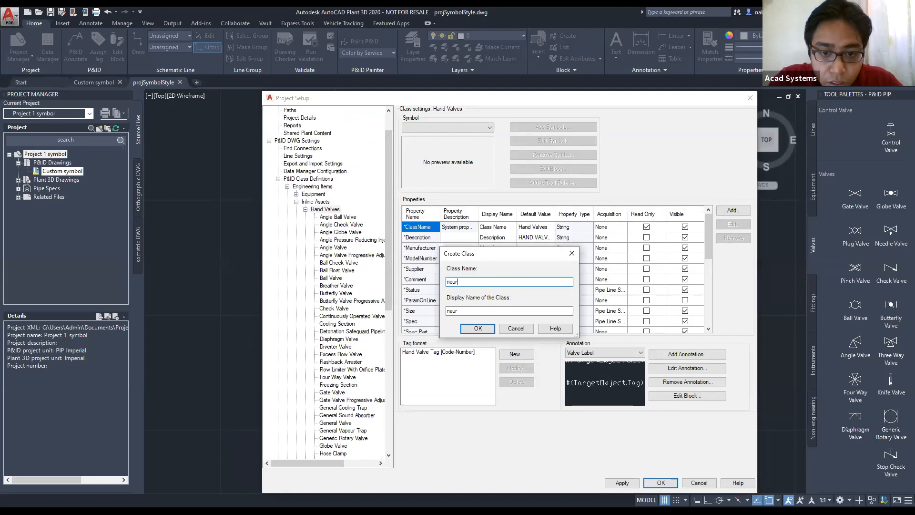
pyautogui.write('tral valve')
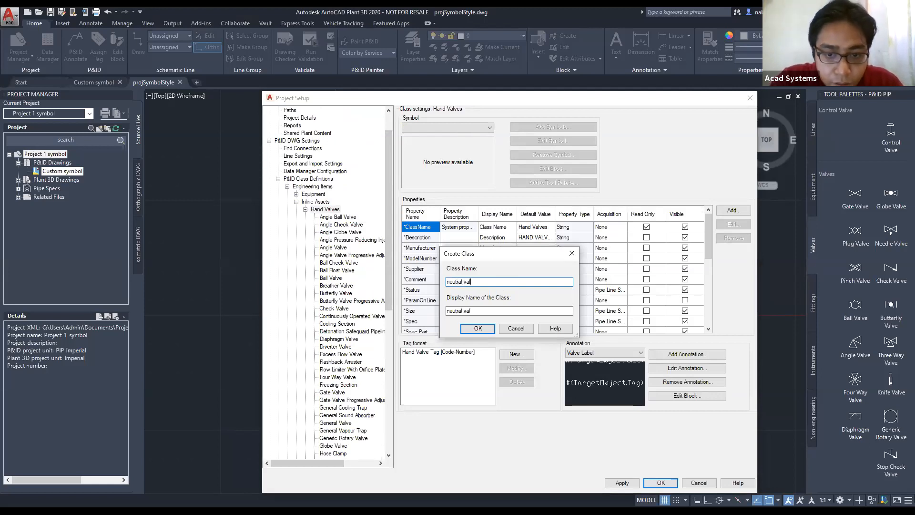
pyautogui.press('Return')
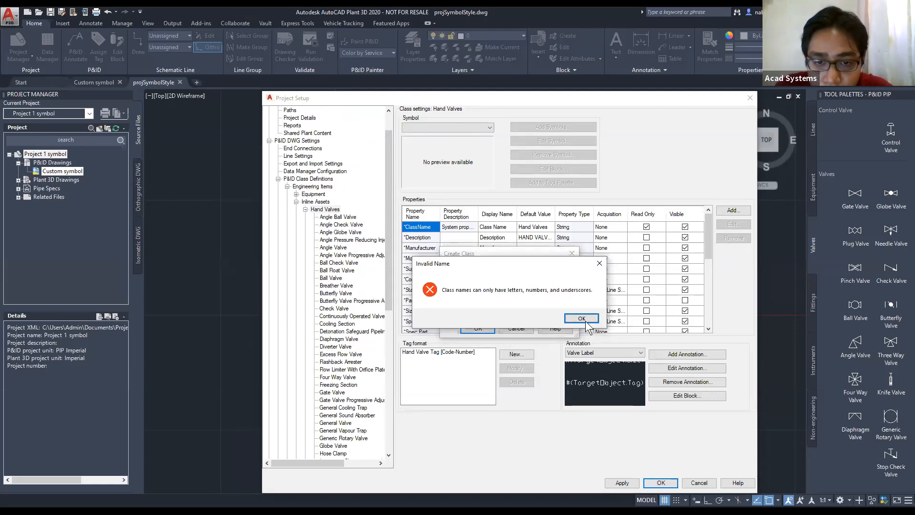
# Create the hand valve class with the class name "neutralvalve" and the display name "neutral valve".
pyautogui.click(585, 321)
pyautogui.click(463, 282)
pyautogui.press('BackSpace')
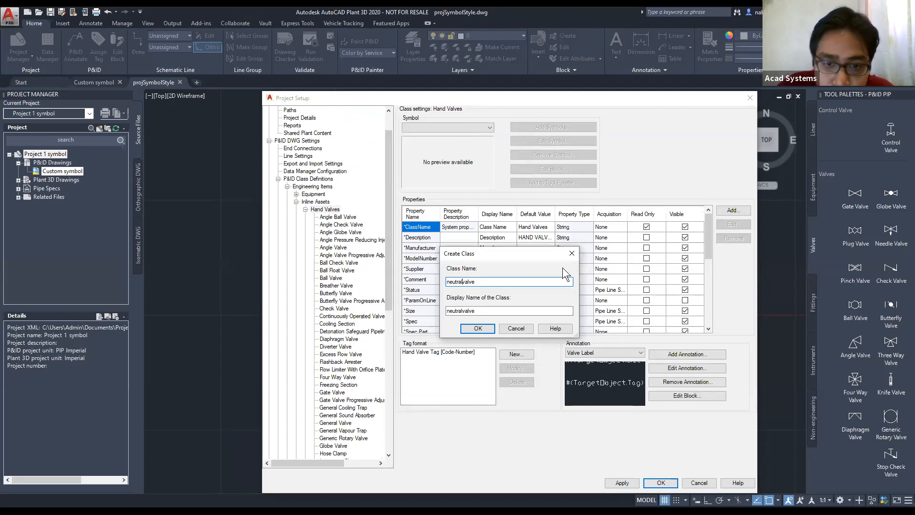
pyautogui.click(463, 310)
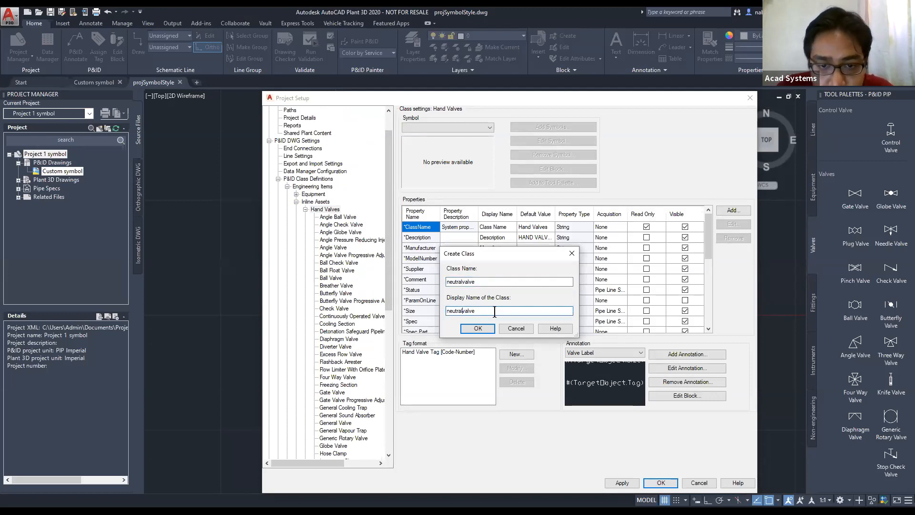
pyautogui.click(479, 328)
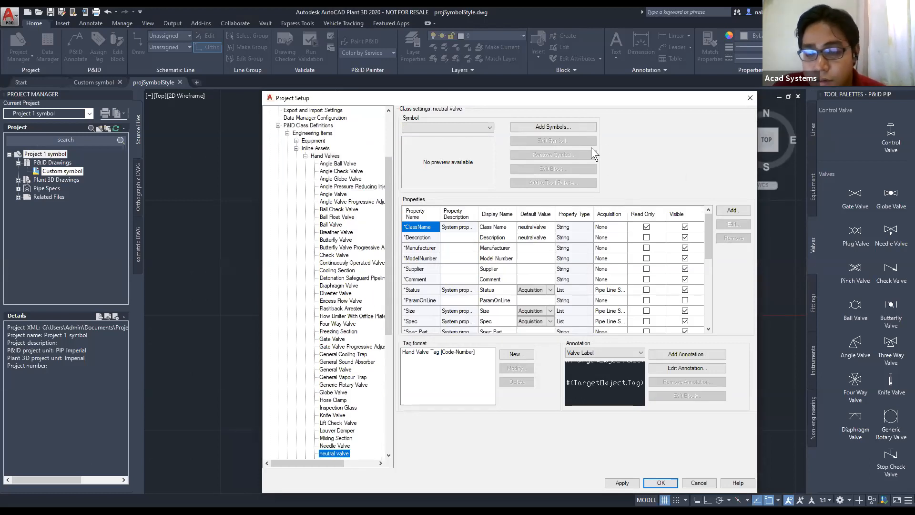
# Start adding a symbol to the neutral valve class, using the Custom symbol drawing from Project 1 symbol's PID DWG folder as source.
pyautogui.click(569, 125)
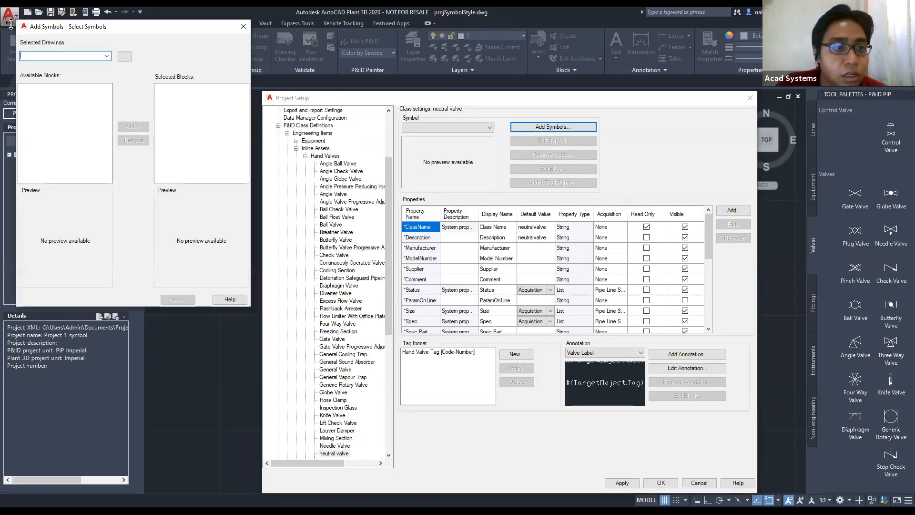
pyautogui.click(124, 57)
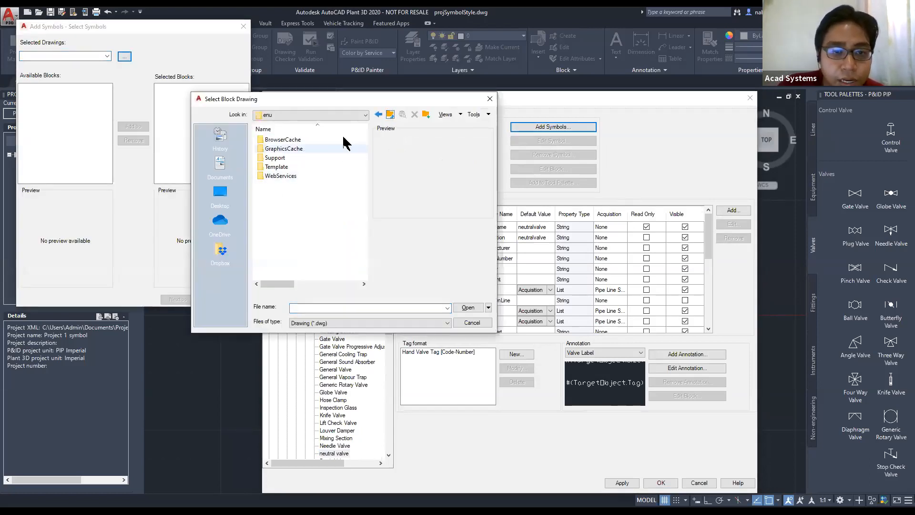
pyautogui.click(390, 115)
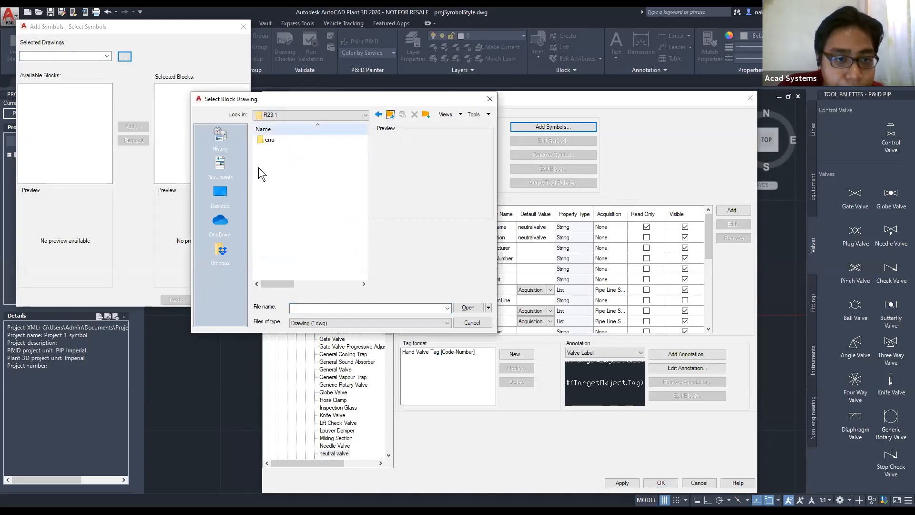
pyautogui.click(220, 167)
pyautogui.moveTo(365, 157); pyautogui.dragTo(368, 222)
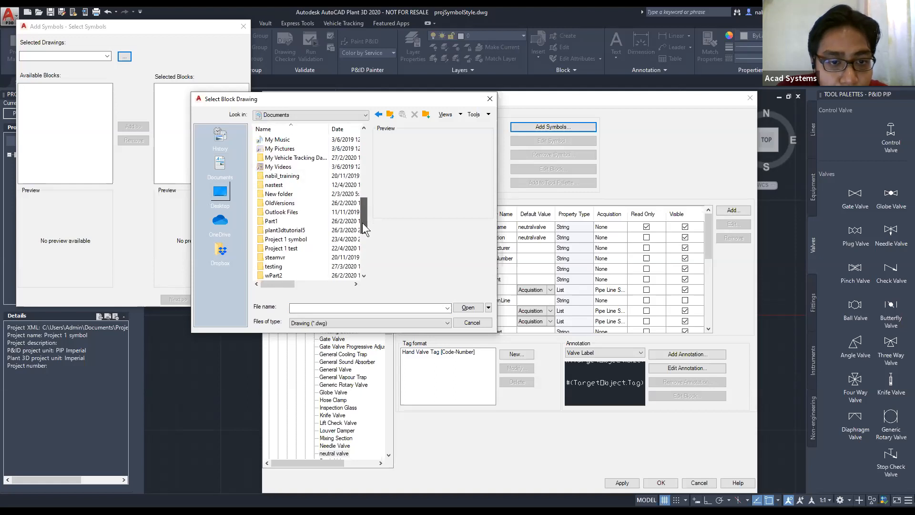
pyautogui.click(307, 239)
pyautogui.doubleClick(307, 239)
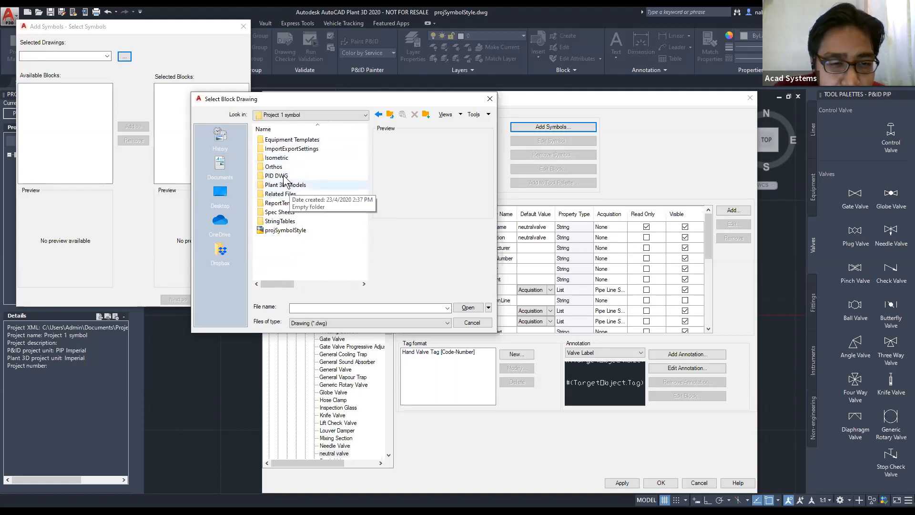
pyautogui.doubleClick(277, 176)
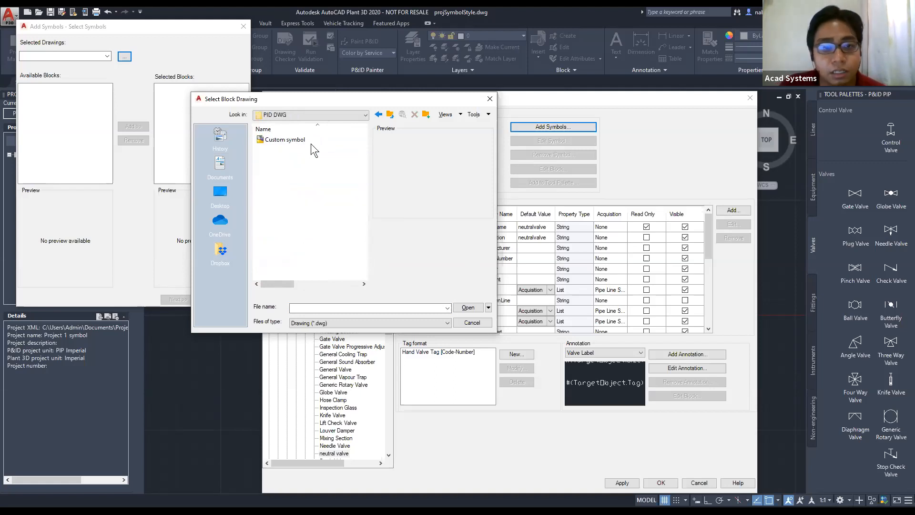
pyautogui.click(295, 141)
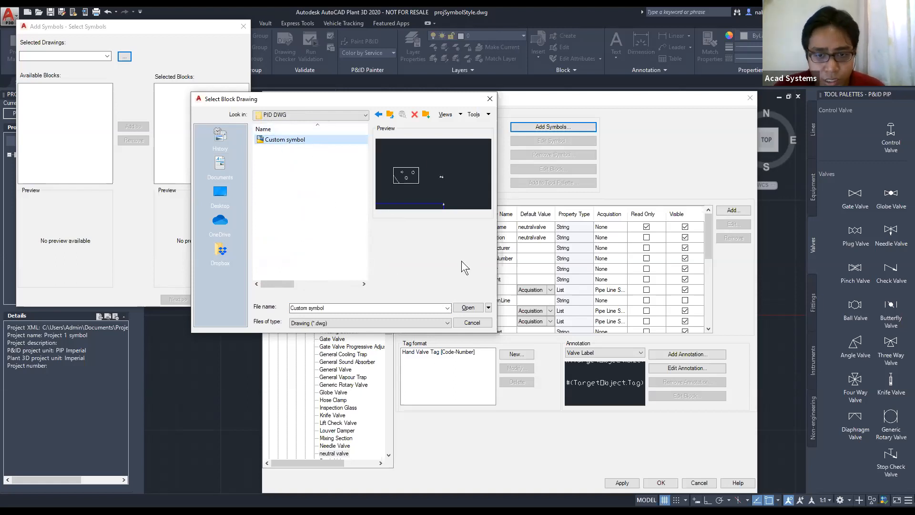
pyautogui.click(468, 308)
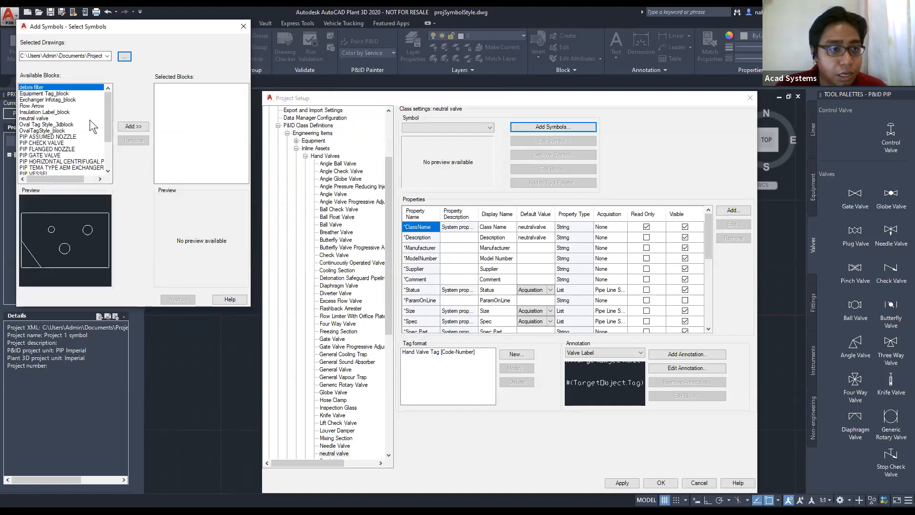
# Add the "neutral valve" block to the selected blocks and proceed to its symbol settings.
pyautogui.scroll(-2, 108, 137)
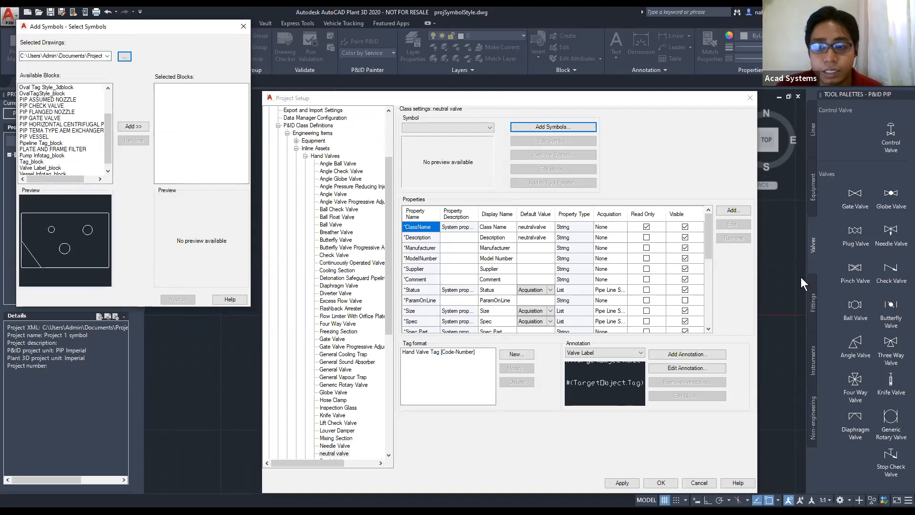
pyautogui.click(65, 111)
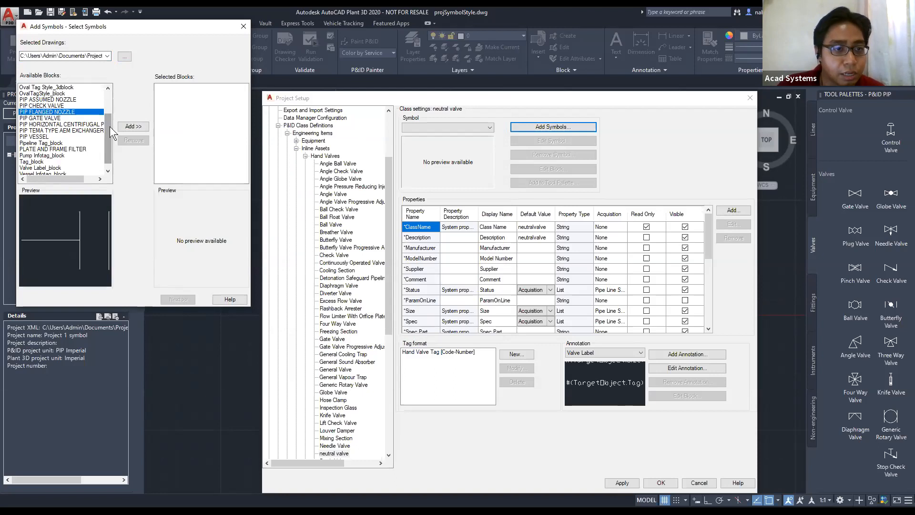
pyautogui.scroll(2, 60, 102)
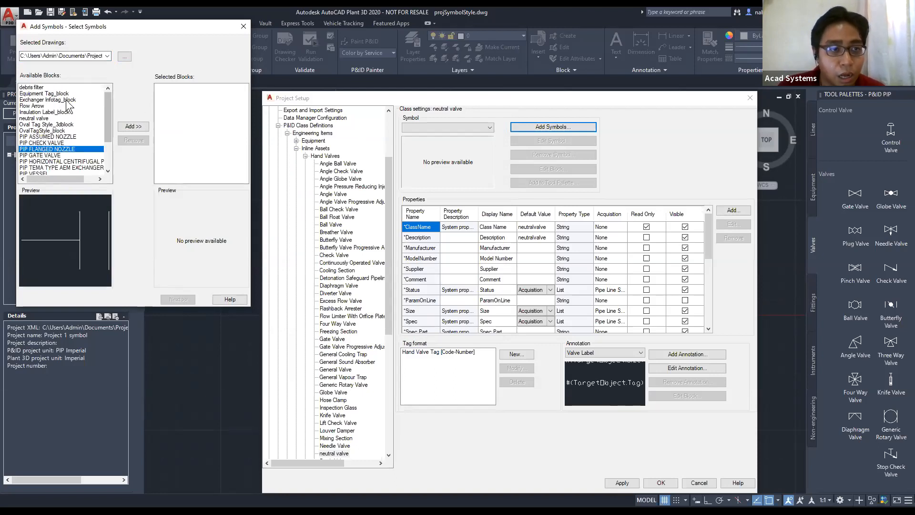
pyautogui.click(52, 124)
pyautogui.click(48, 119)
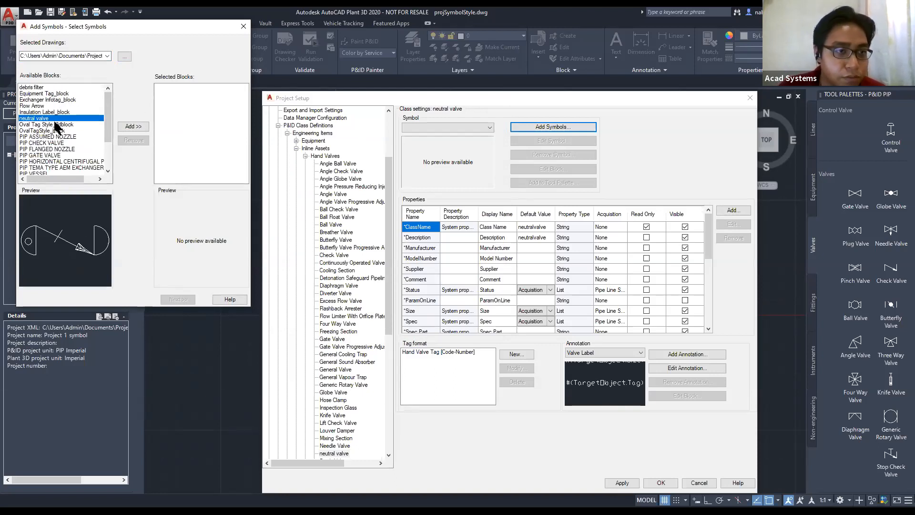
pyautogui.click(133, 127)
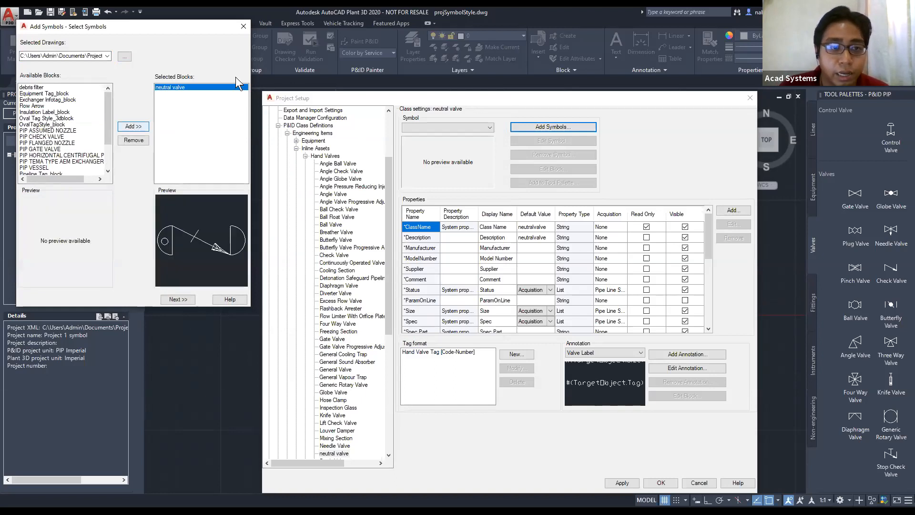
pyautogui.click(190, 300)
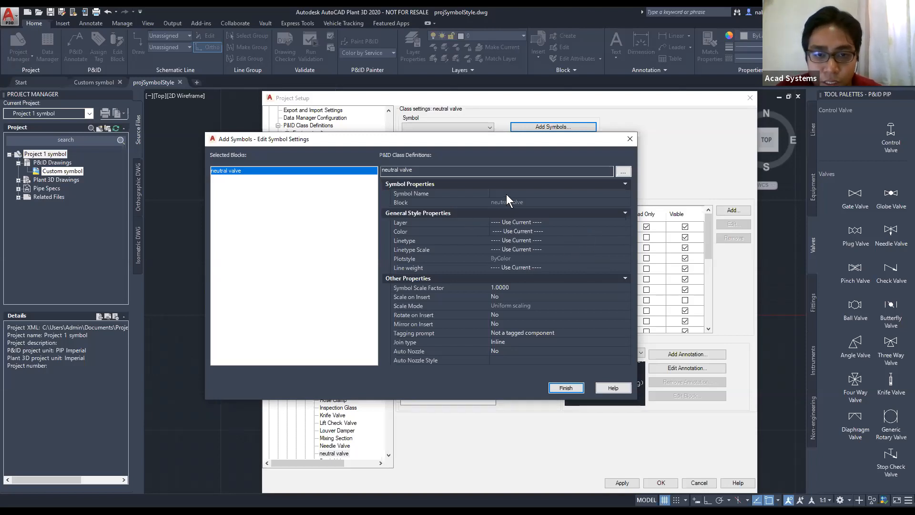
# Name the symbol "Neutral valve".
pyautogui.click(556, 192)
pyautogui.write('N')
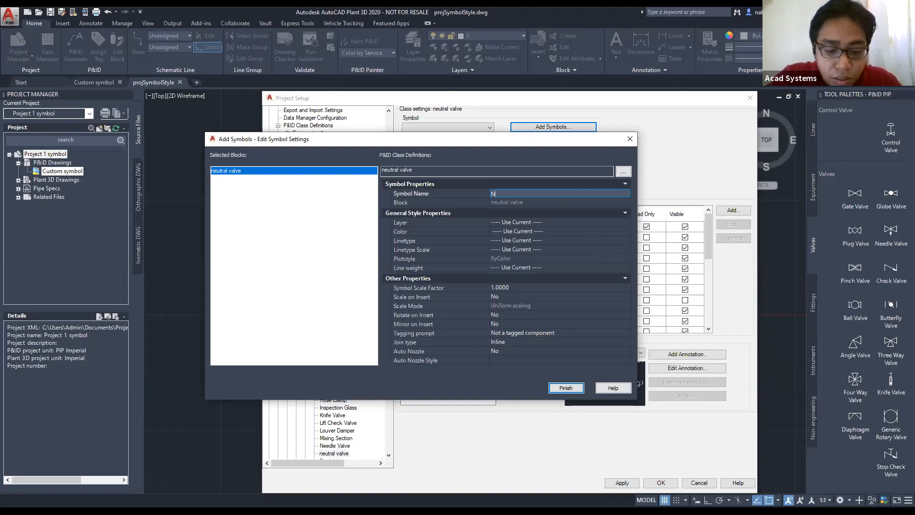
pyautogui.write('eutral')
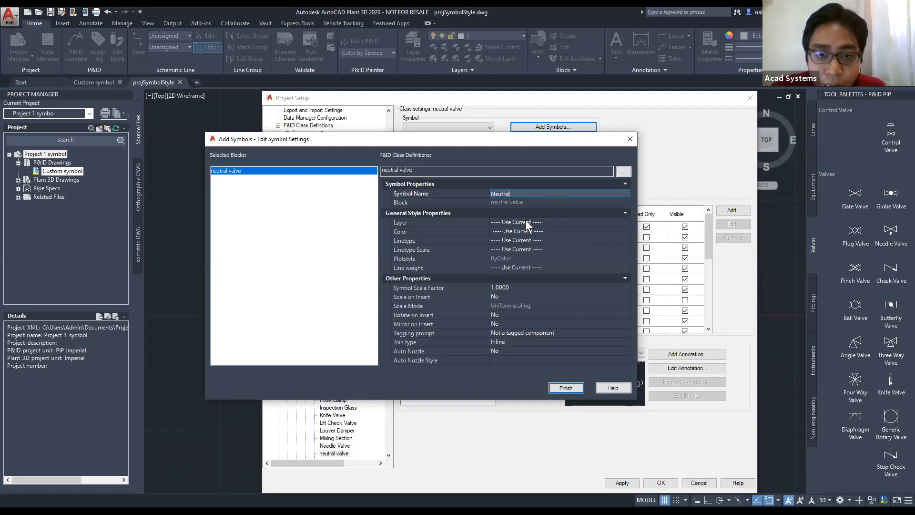
pyautogui.write(' valve')
pyautogui.press('Return')
# Set the symbol's layer to Mechanical and its color and linetype to ByLayer.
pyautogui.click(604, 220)
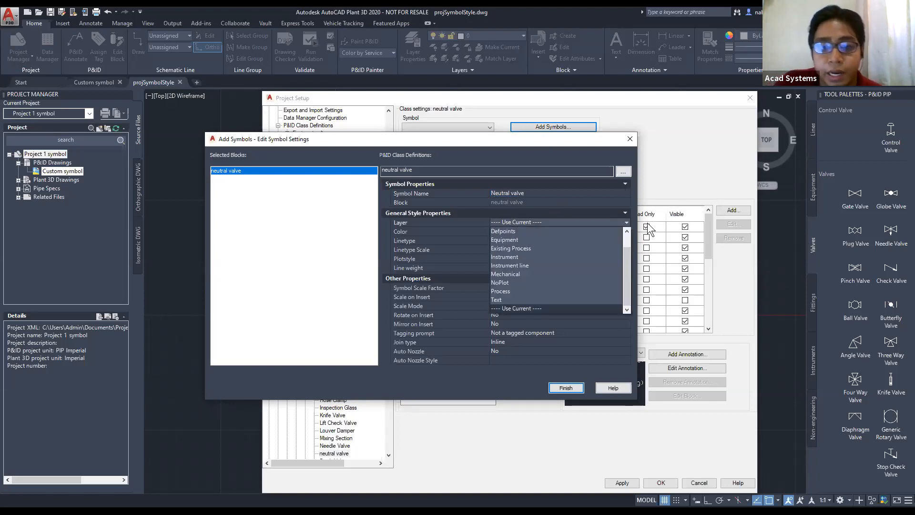
pyautogui.moveTo(628, 252); pyautogui.dragTo(623, 225)
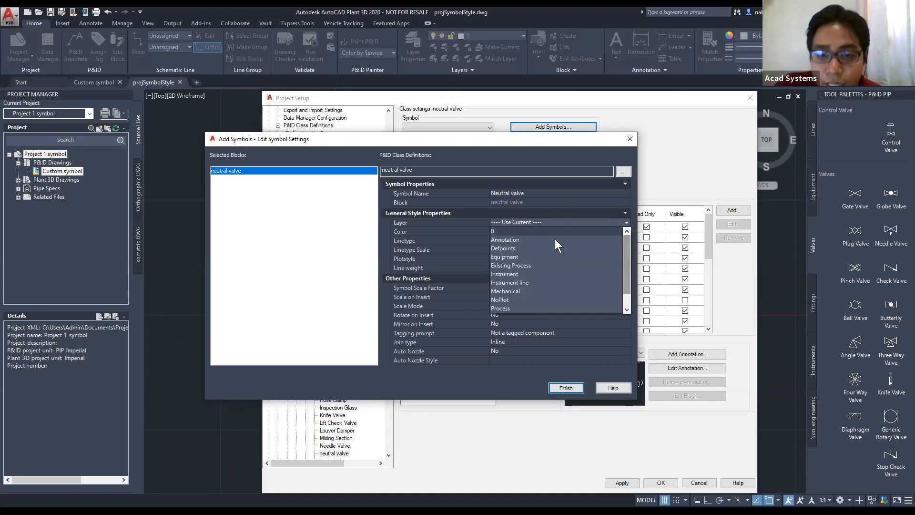
pyautogui.scroll(-1, 572, 268)
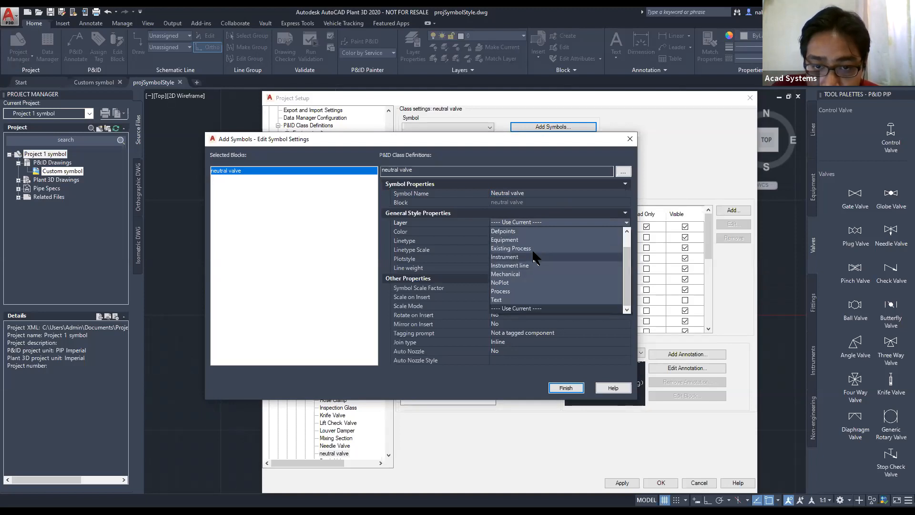
pyautogui.click(566, 273)
pyautogui.click(528, 230)
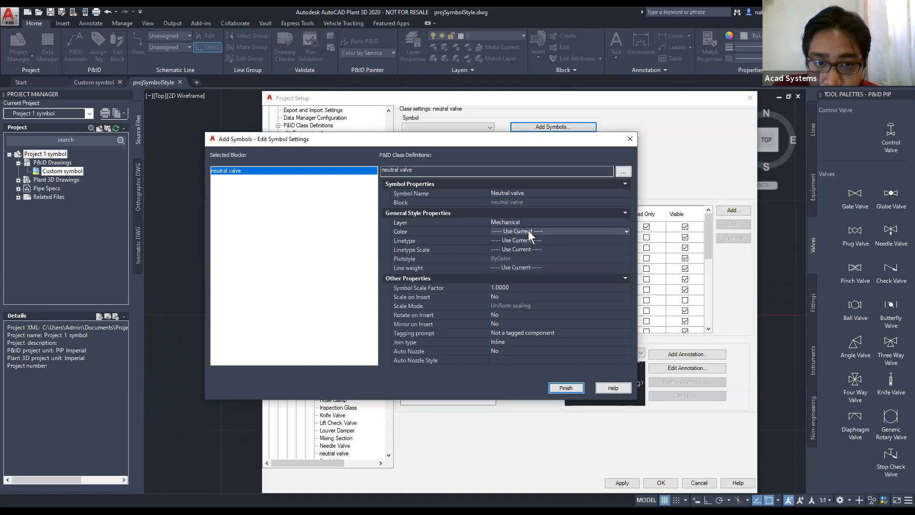
pyautogui.scroll(1, 577, 241)
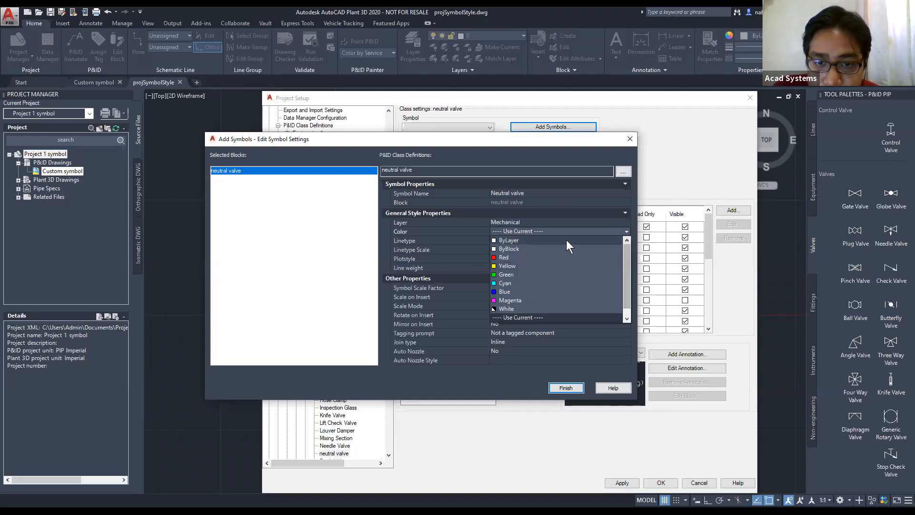
pyautogui.click(565, 238)
pyautogui.click(568, 242)
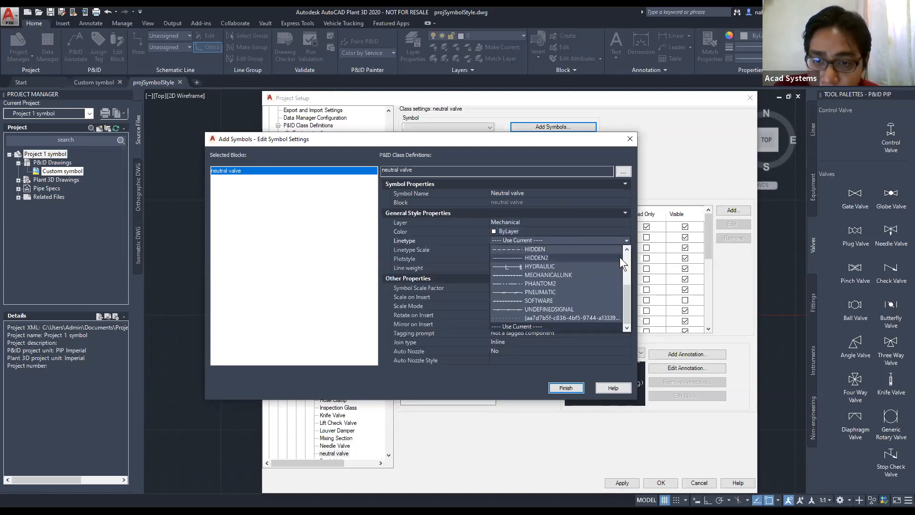
pyautogui.click(543, 249)
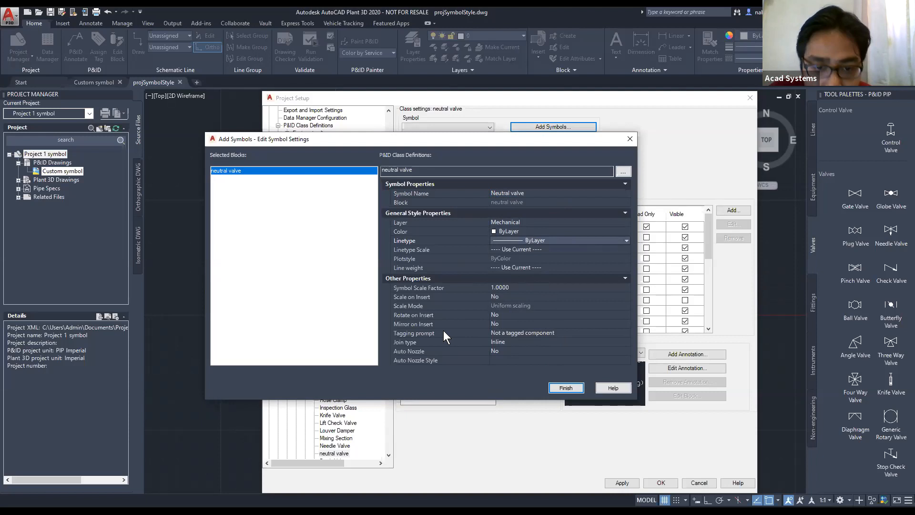
# Set the tagging prompt to automatically assign an auto-generated tag, keep the join type Inline, and finish adding the symbol.
pyautogui.click(512, 334)
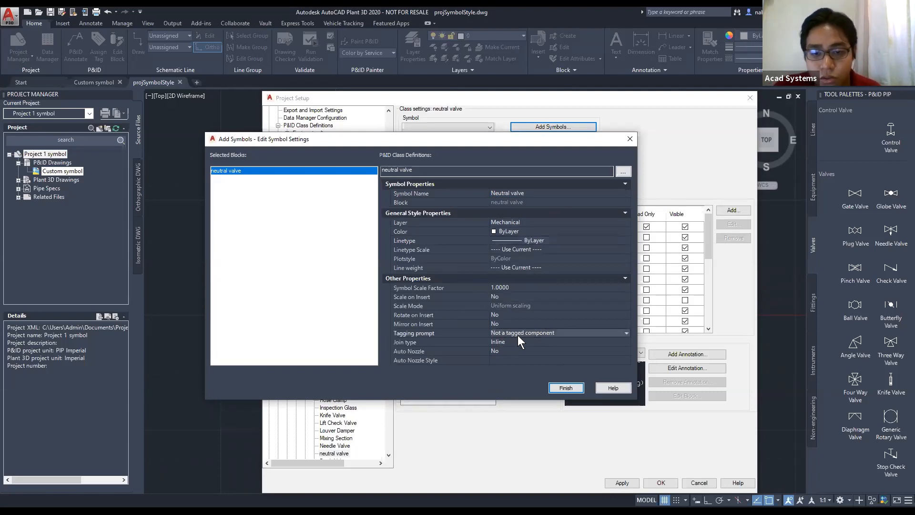
pyautogui.click(520, 336)
pyautogui.click(525, 342)
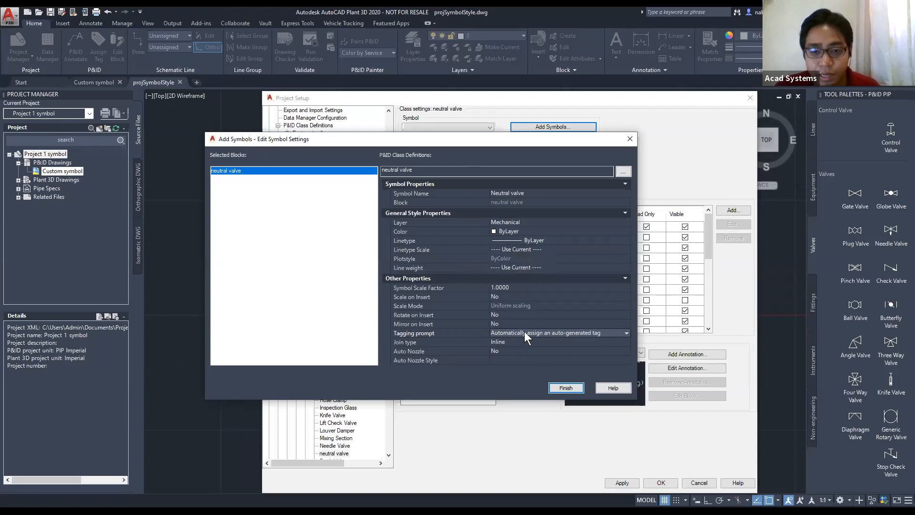
pyautogui.click(411, 341)
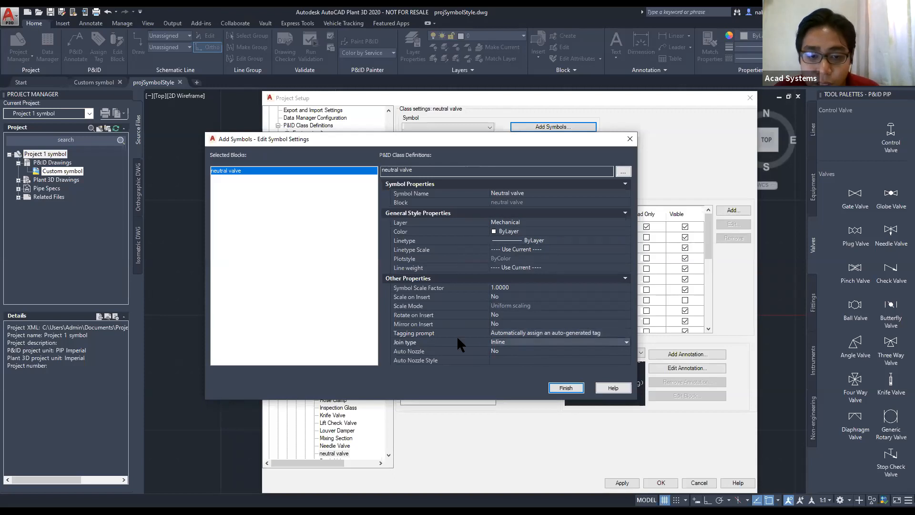
pyautogui.click(507, 341)
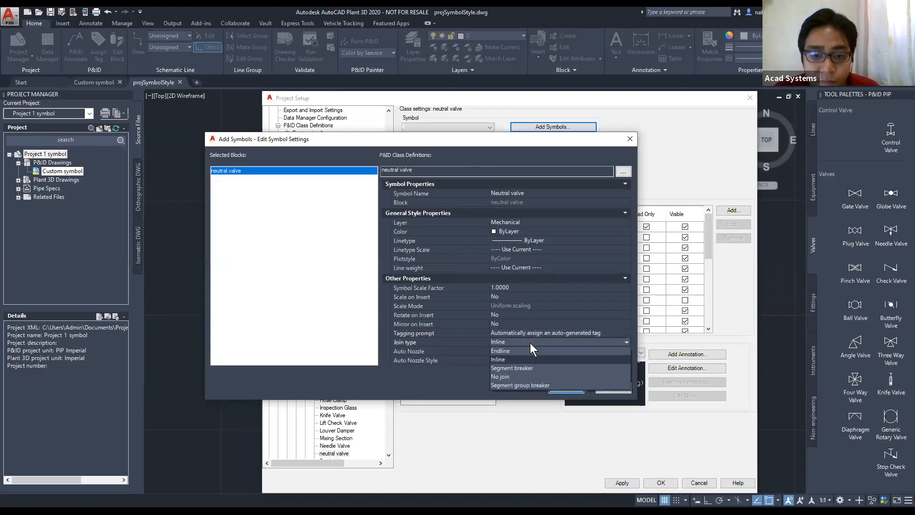
pyautogui.click(501, 359)
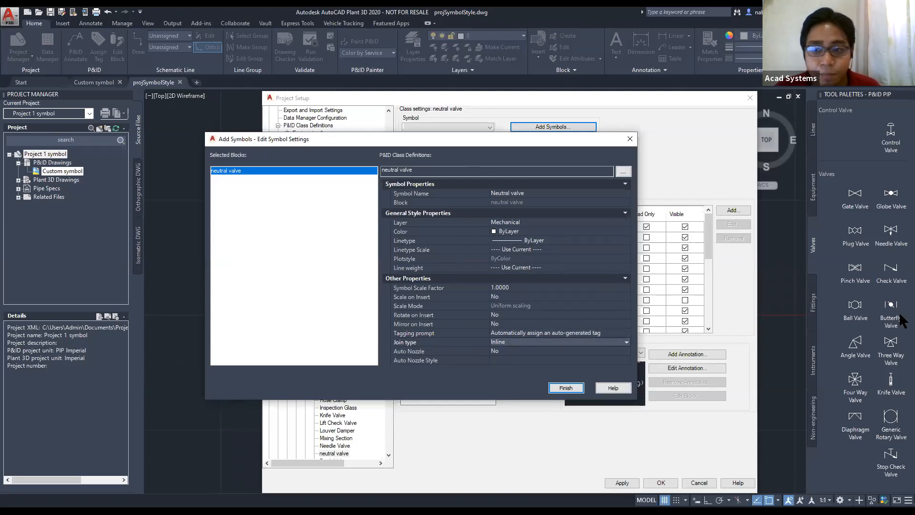
pyautogui.click(565, 388)
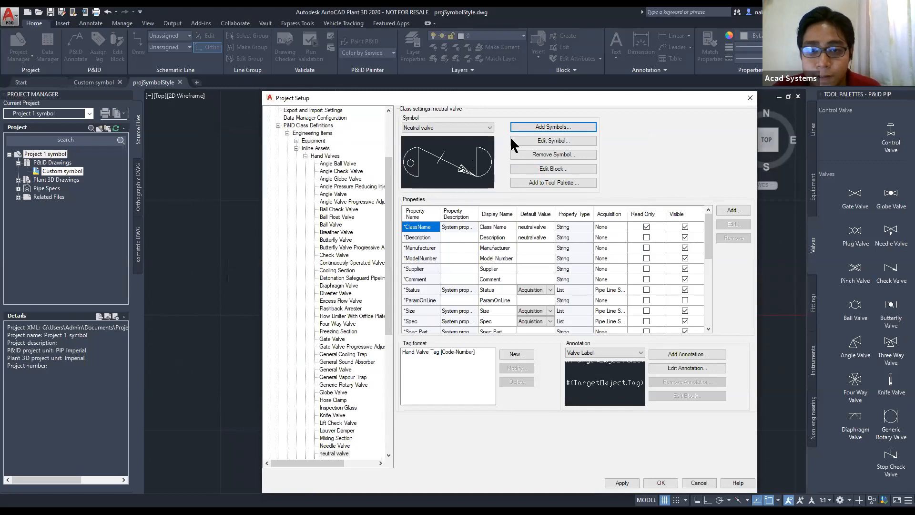
# Open the neutral valve symbol's block for editing and place a point parameter at the outer midpoint of its left half circle.
pyautogui.click(554, 171)
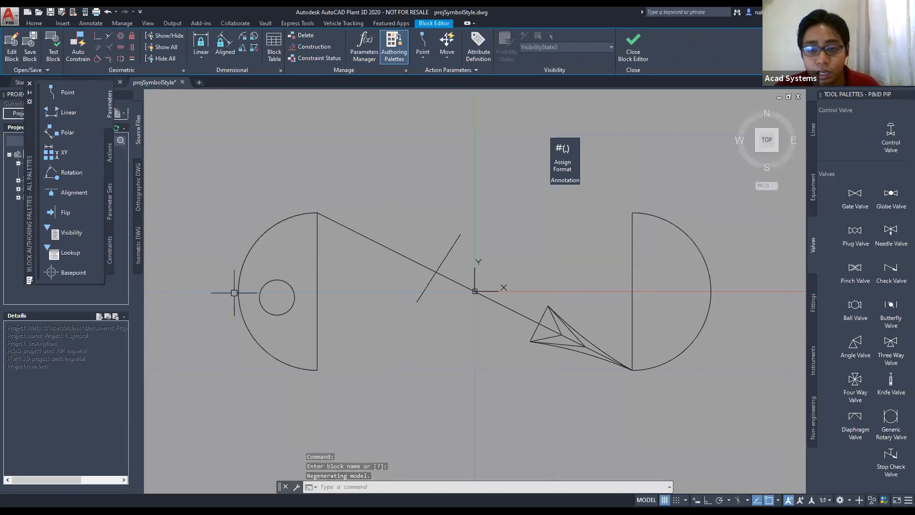
pyautogui.click(68, 95)
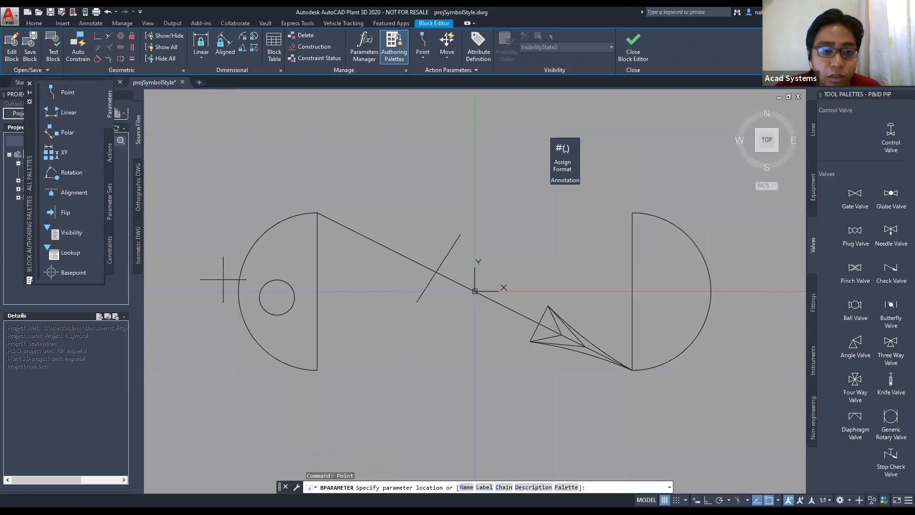
pyautogui.click(238, 290)
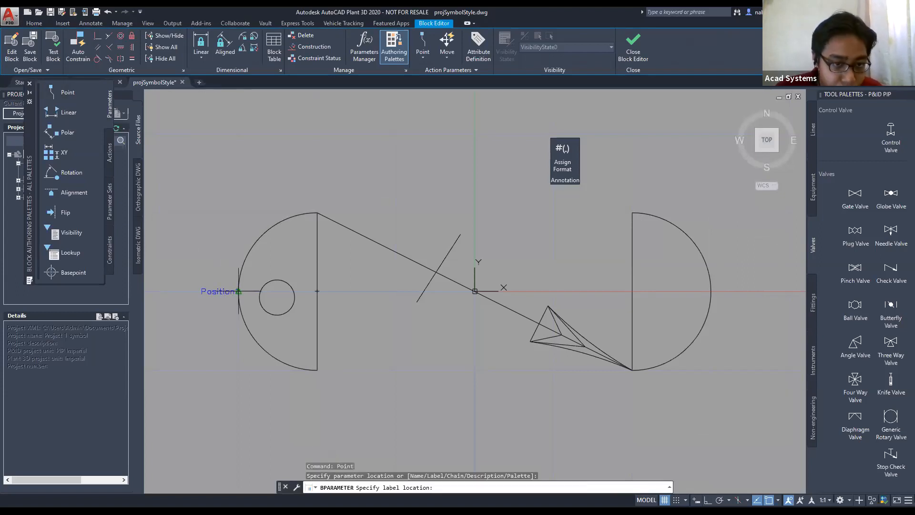
pyautogui.scroll(-2, 204, 250)
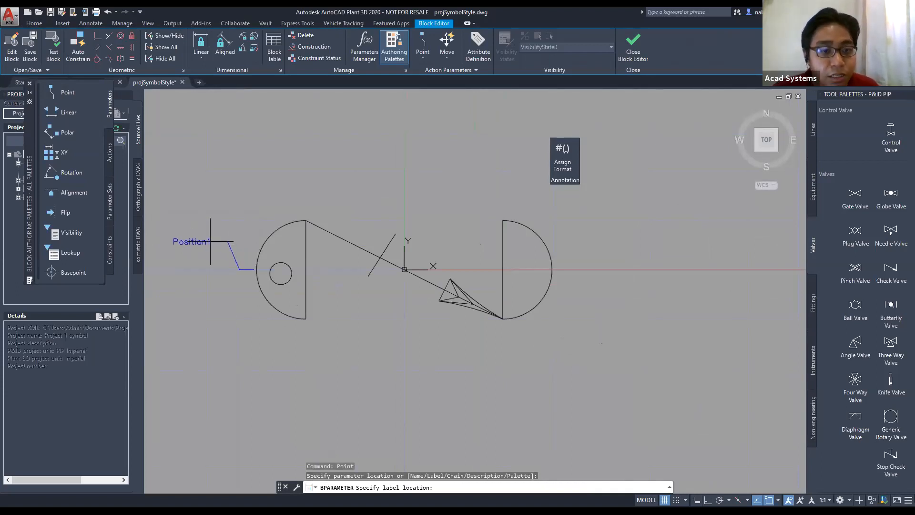
pyautogui.click(210, 241)
# Place a second point parameter at the outer midpoint of the right half circle, with its label above and to the right.
pyautogui.click(68, 93)
pyautogui.click(552, 269)
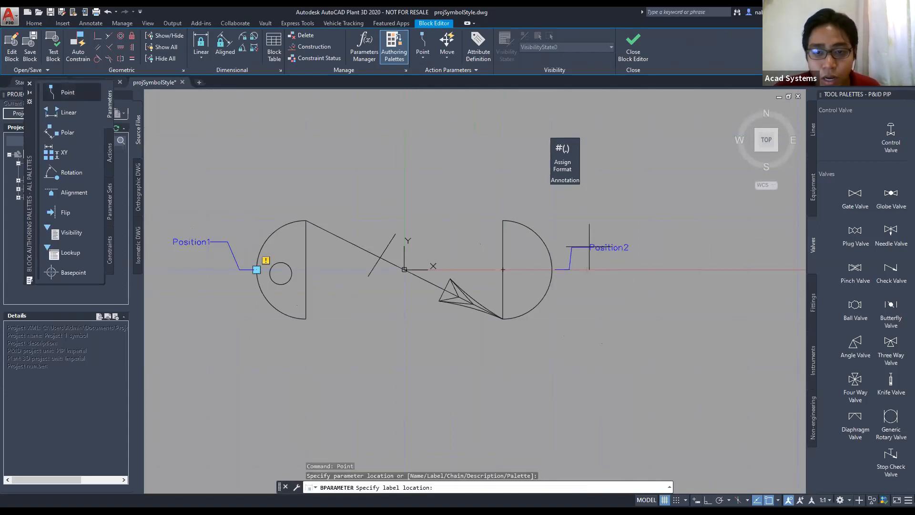
pyautogui.click(590, 246)
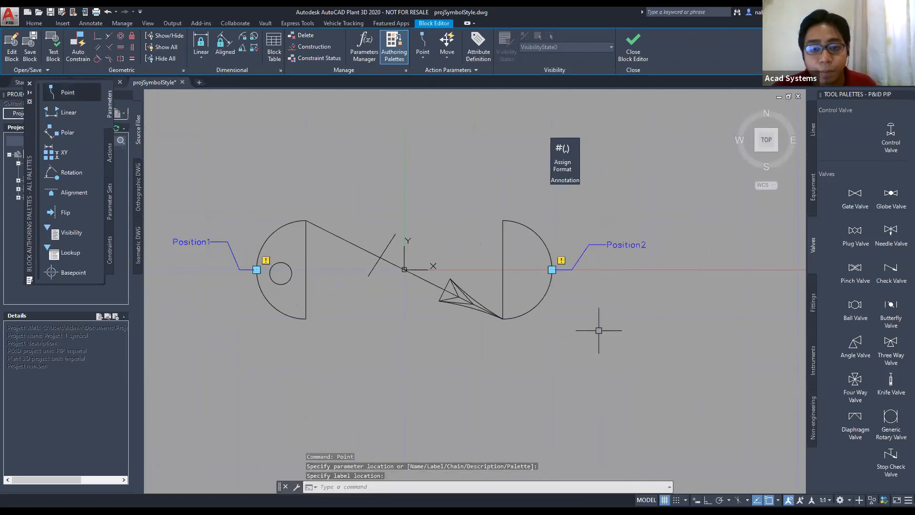
# Rename the left half circle's point parameter to attachmentpoint1 in its properties.
pyautogui.press('Escape')
pyautogui.press('Escape')
pyautogui.click(199, 241)
pyautogui.rightClick(195, 247)
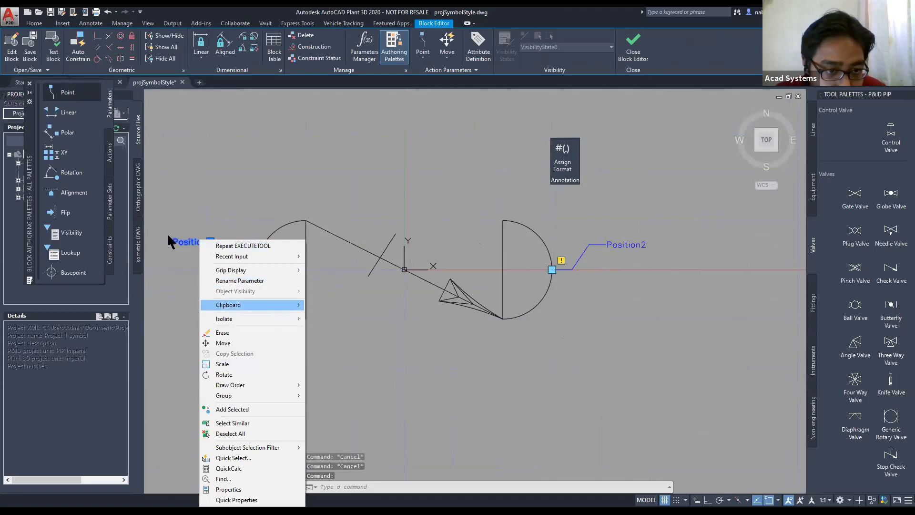
pyautogui.click(258, 488)
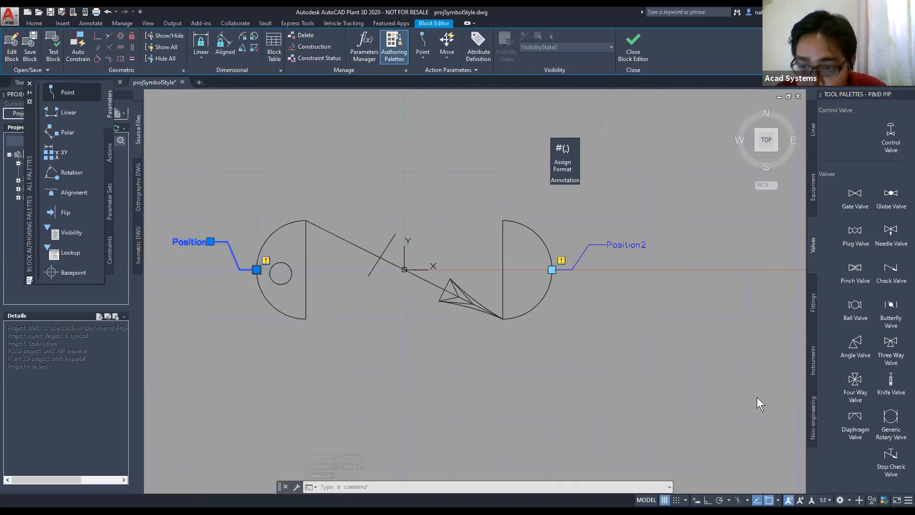
pyautogui.click(778, 387)
pyautogui.write('attachmentpoint1')
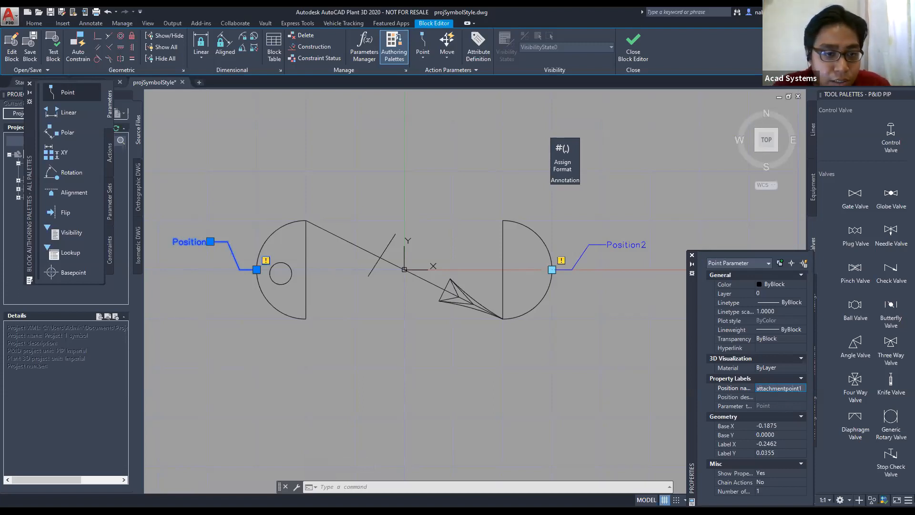
pyautogui.press('Return')
pyautogui.moveTo(201, 305); pyautogui.dragTo(234, 296, button='middle')
pyautogui.click(235, 295)
pyautogui.press('Escape')
pyautogui.press('Escape')
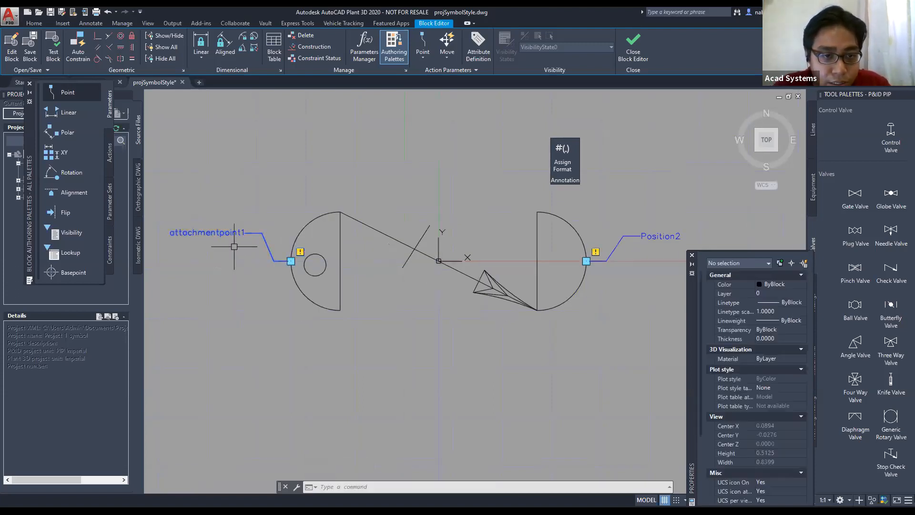
# Rename the right half circle's point parameter to attachmentpoint2 and close the block editor.
pyautogui.click(661, 237)
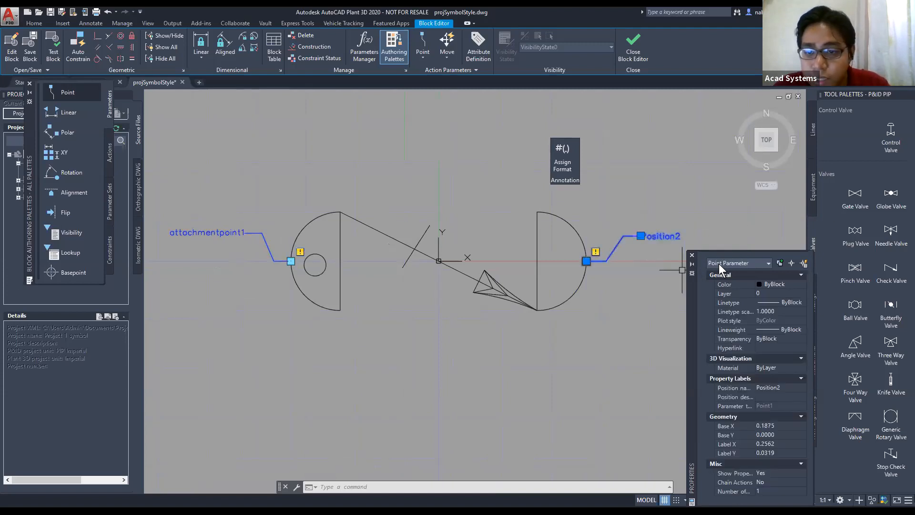
pyautogui.click(781, 387)
pyautogui.press('BackSpace')
pyautogui.write('attachmne')
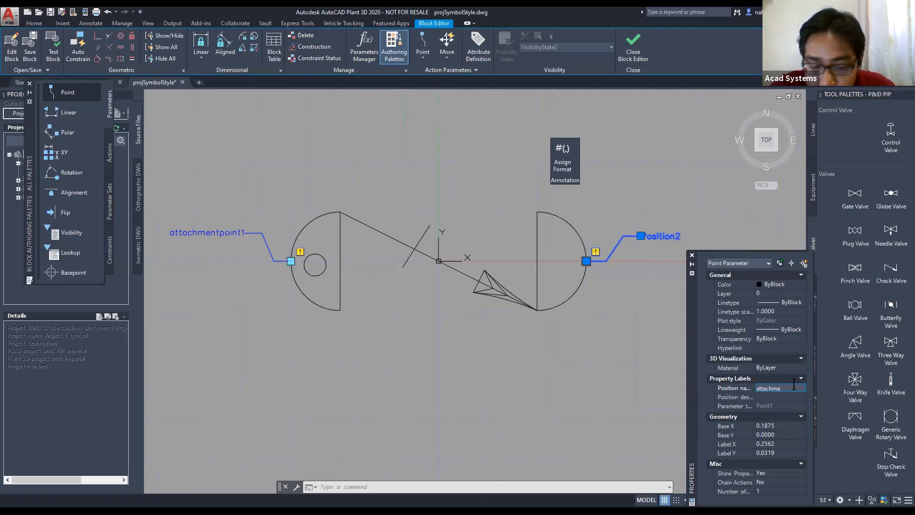
pyautogui.write('tpoint2')
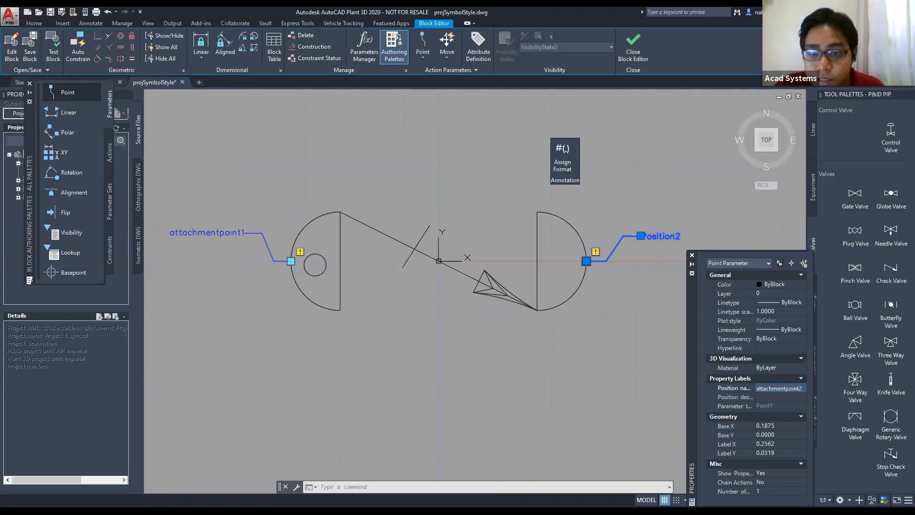
pyautogui.press('Return')
pyautogui.press('Escape')
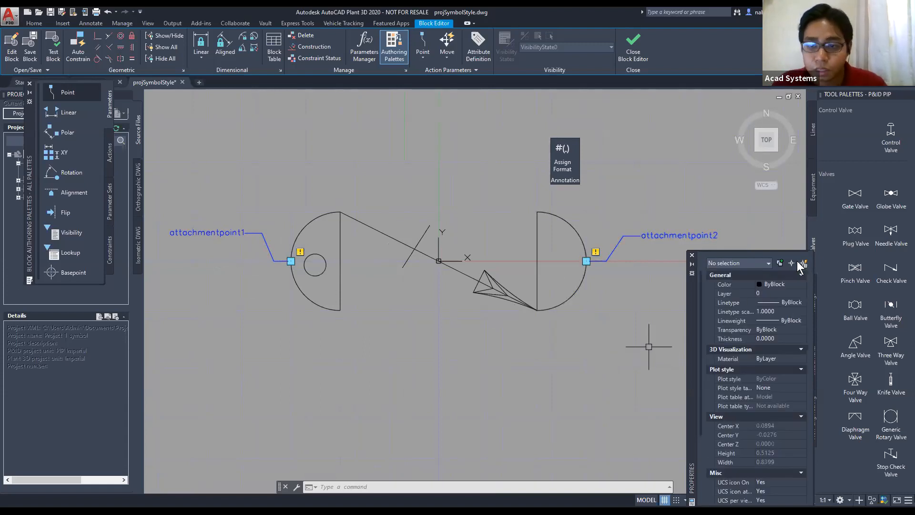
pyautogui.click(692, 257)
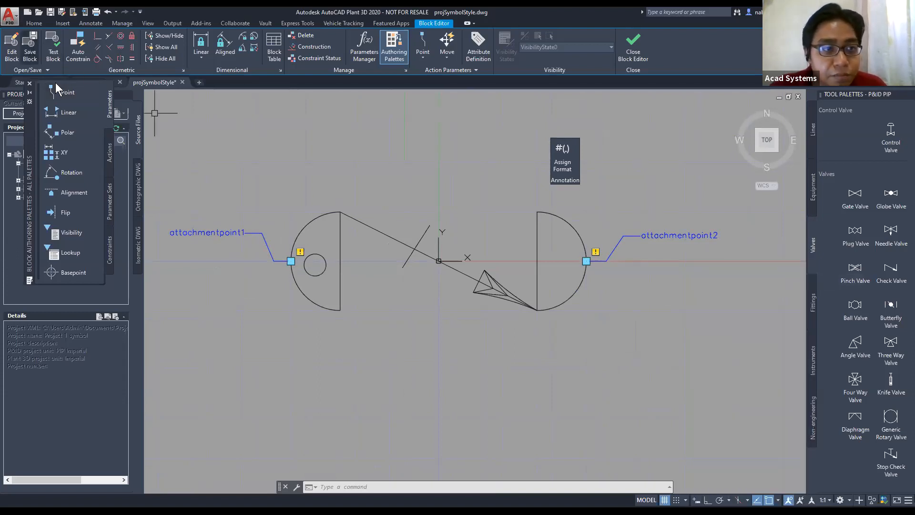
pyautogui.click(635, 47)
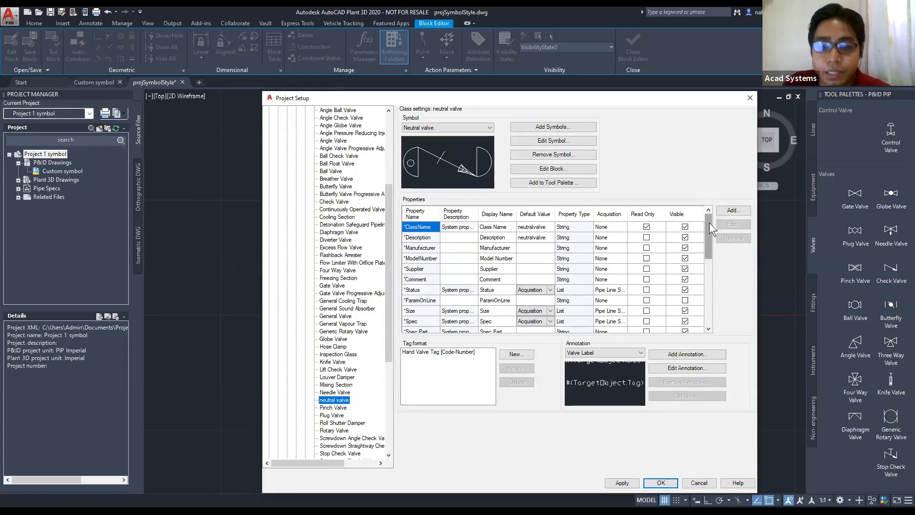
# Set the neutral valve class's flow direction property to True by default and apply the change.
pyautogui.moveTo(709, 222); pyautogui.dragTo(706, 303)
pyautogui.click(420, 310)
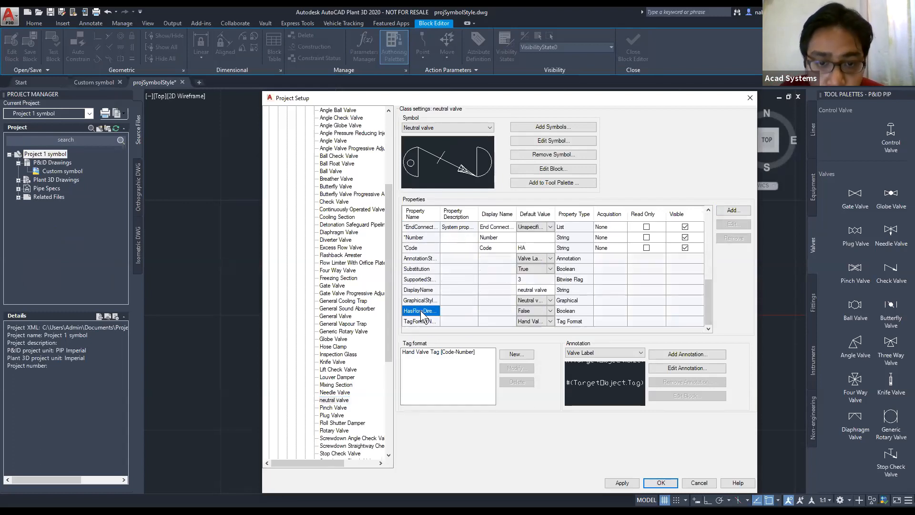
pyautogui.click(550, 311)
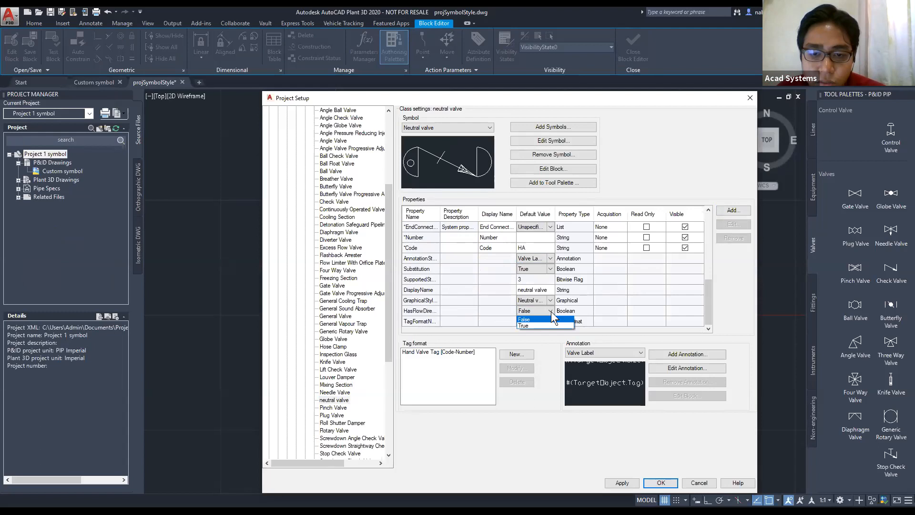
pyautogui.click(529, 325)
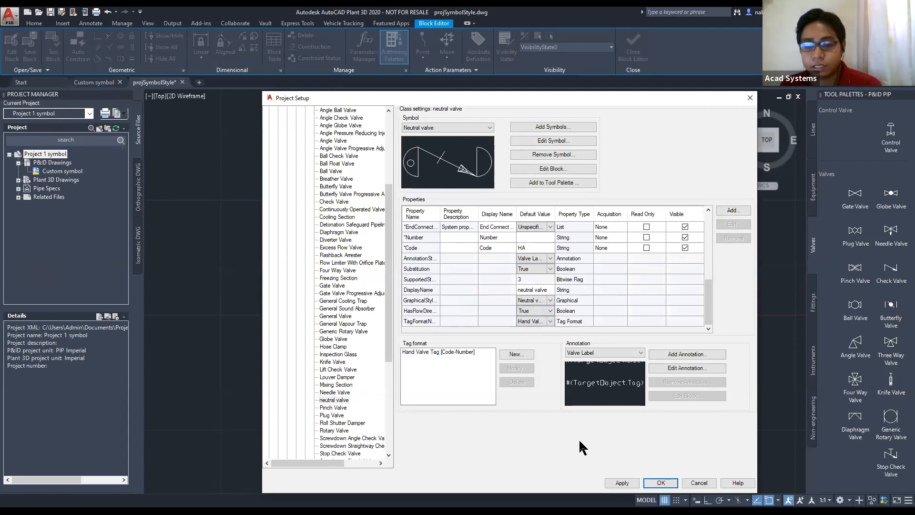
pyautogui.click(626, 482)
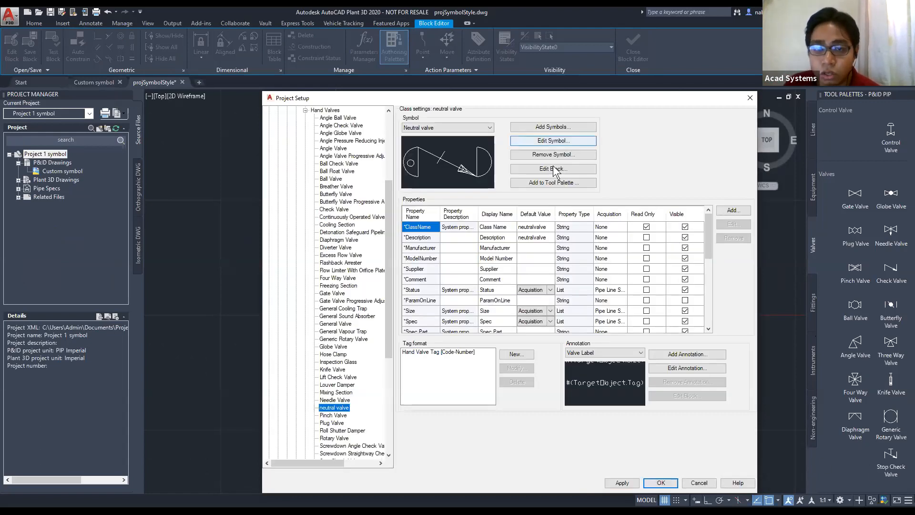
# Add the Neutral valve symbol to the current tool palette and accept the project setup.
pyautogui.click(541, 182)
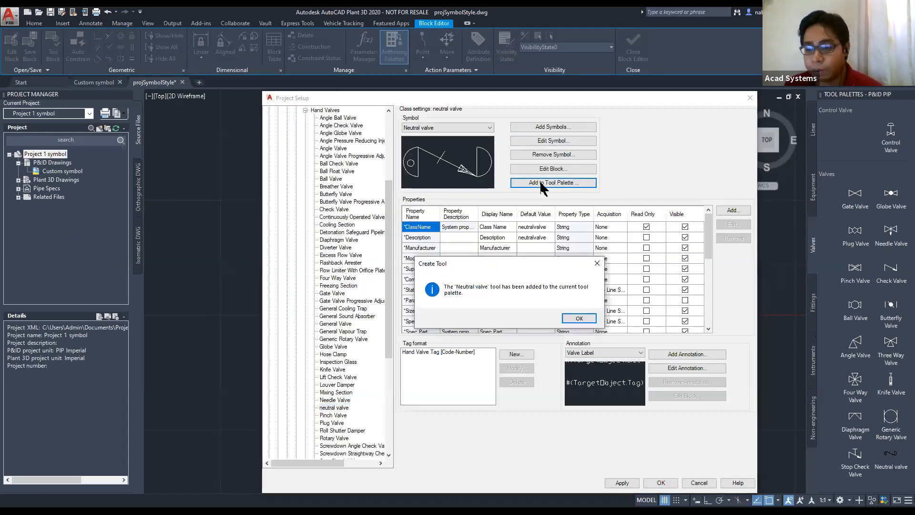
pyautogui.click(579, 318)
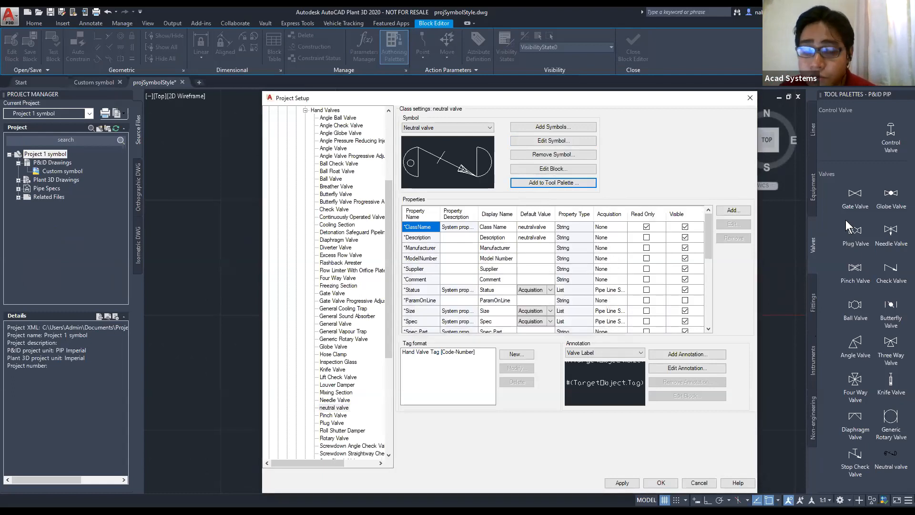
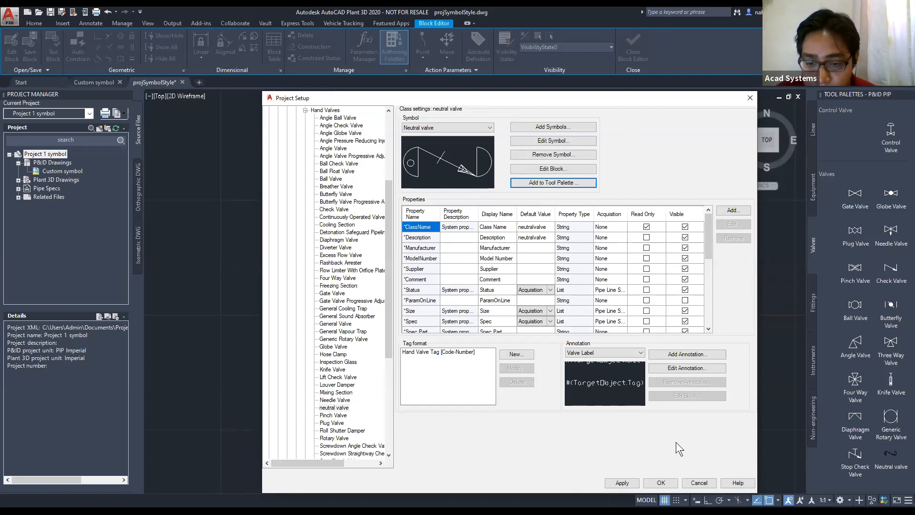
pyautogui.click(660, 483)
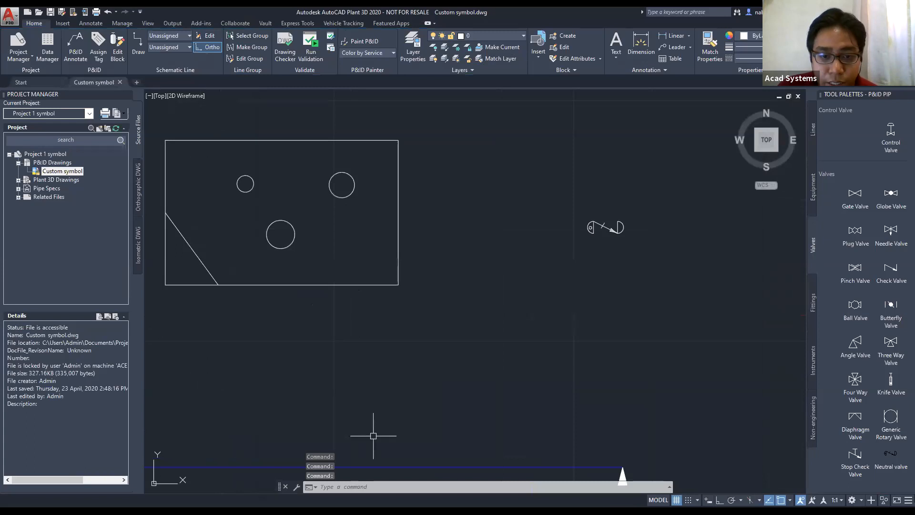
# Insert a Neutral valve on the long upper horizontal pipeline between the pump and the tank.
pyautogui.moveTo(345, 416); pyautogui.dragTo(488, 248, button='middle')
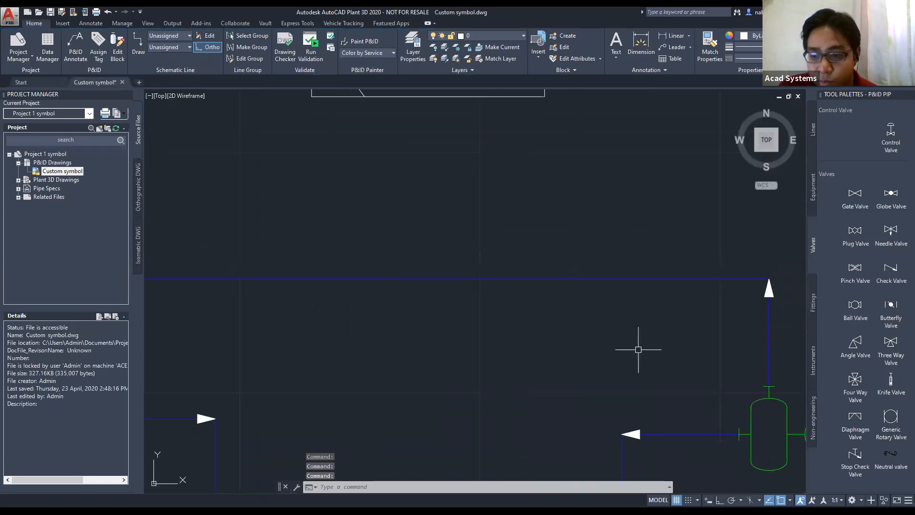
pyautogui.scroll(2, 575, 315)
pyautogui.scroll(-2, 575, 314)
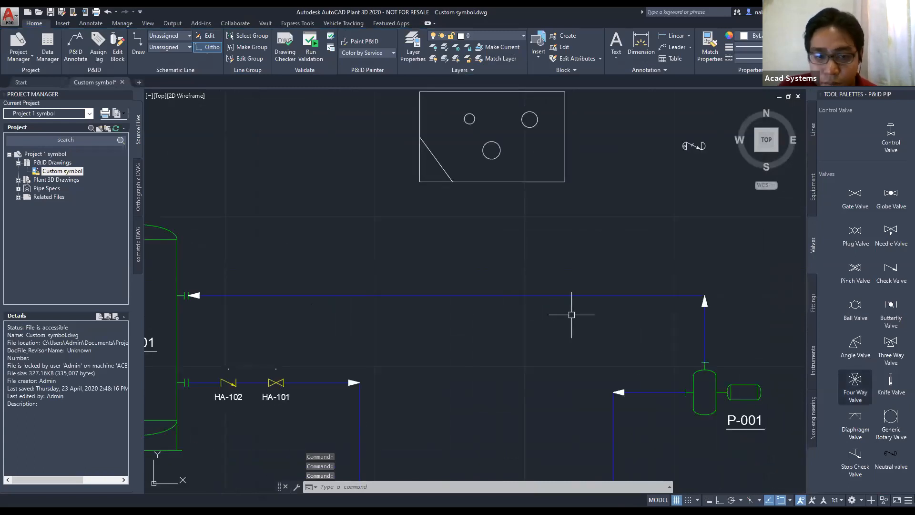
pyautogui.moveTo(356, 336); pyautogui.dragTo(432, 273, button='middle')
pyautogui.scroll(1, 433, 274)
pyautogui.moveTo(500, 272); pyautogui.dragTo(466, 302, button='middle')
pyautogui.click(883, 453)
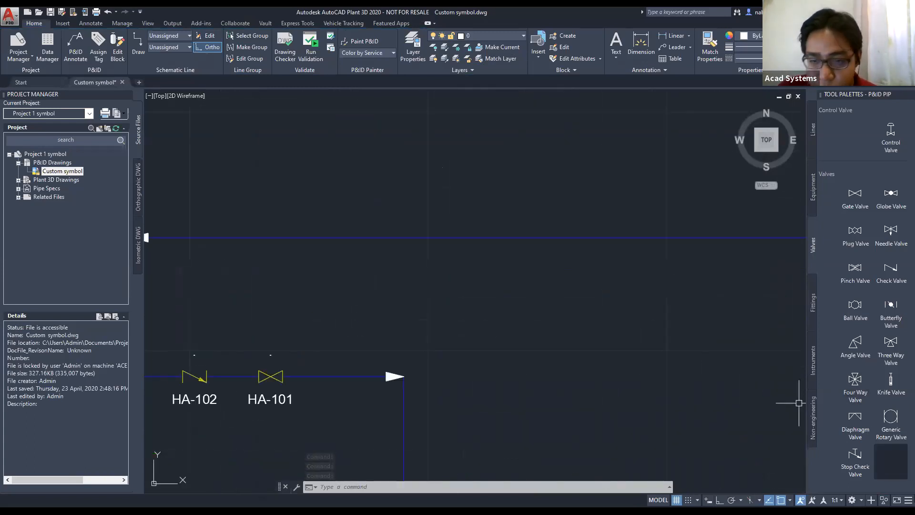
pyautogui.click(401, 237)
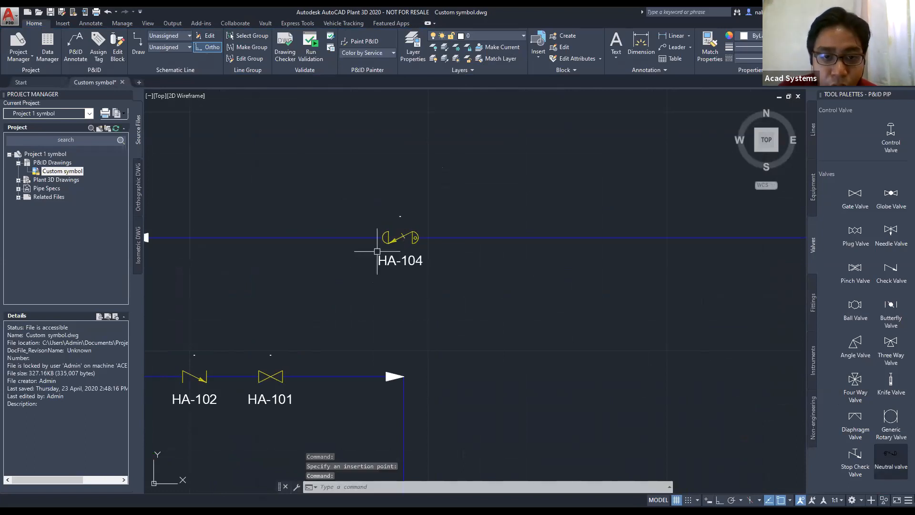
pyautogui.scroll(-1, 377, 266)
pyautogui.scroll(3, 429, 257)
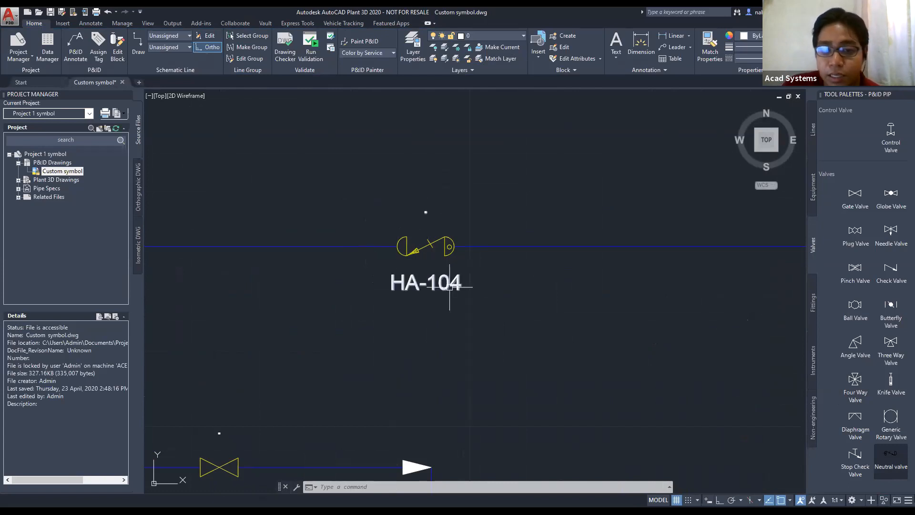
# Move the neutral valve onto the lower tank pipeline, between valve HA-101 and the flow arrow.
pyautogui.scroll(-2, 443, 253)
pyautogui.moveTo(449, 255); pyautogui.dragTo(498, 240, button='middle')
pyautogui.click(478, 234)
pyautogui.click(478, 233)
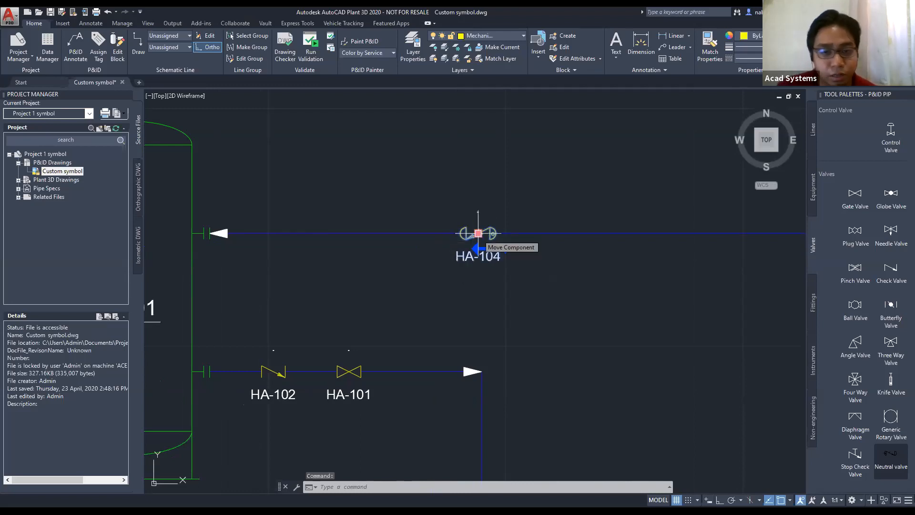
pyautogui.click(412, 371)
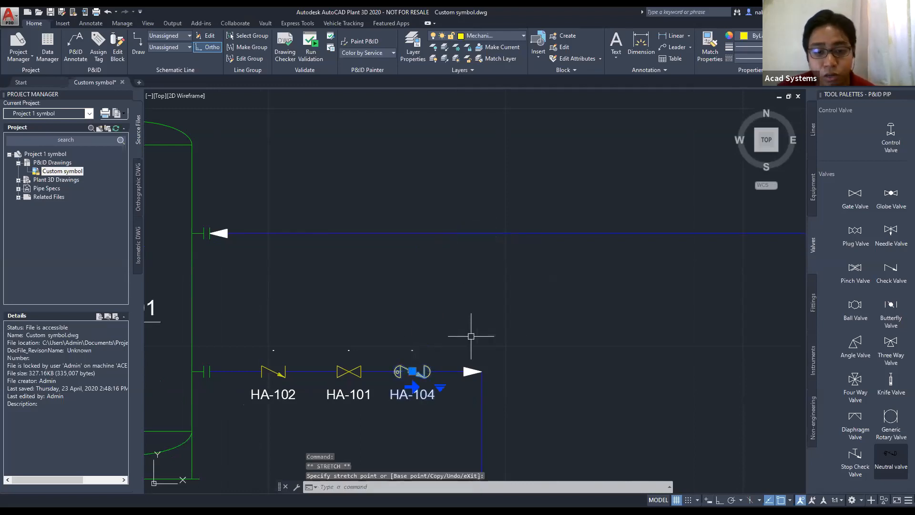
pyautogui.press('Escape')
pyautogui.press('Escape')
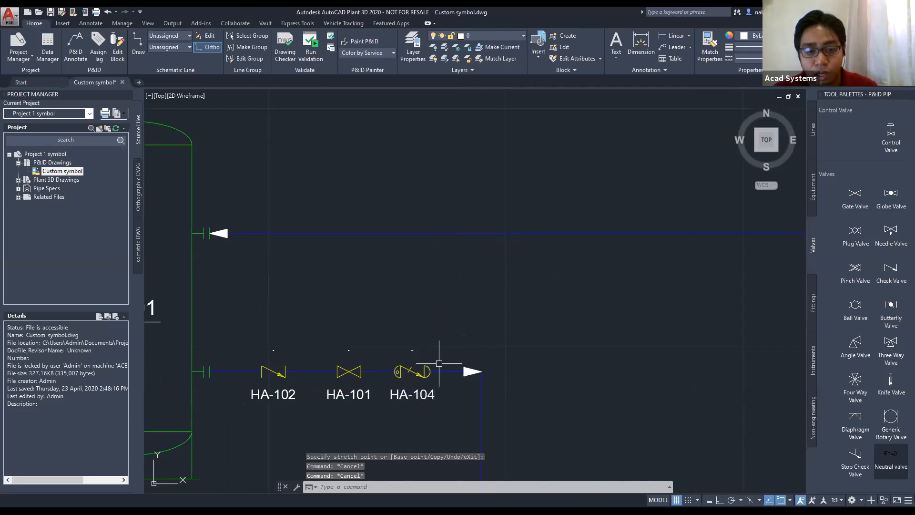
# Substitute the moved neutral valve first with a four way valve and finally with a diaphragm valve.
pyautogui.click(411, 371)
pyautogui.moveTo(493, 379); pyautogui.dragTo(539, 340, button='middle')
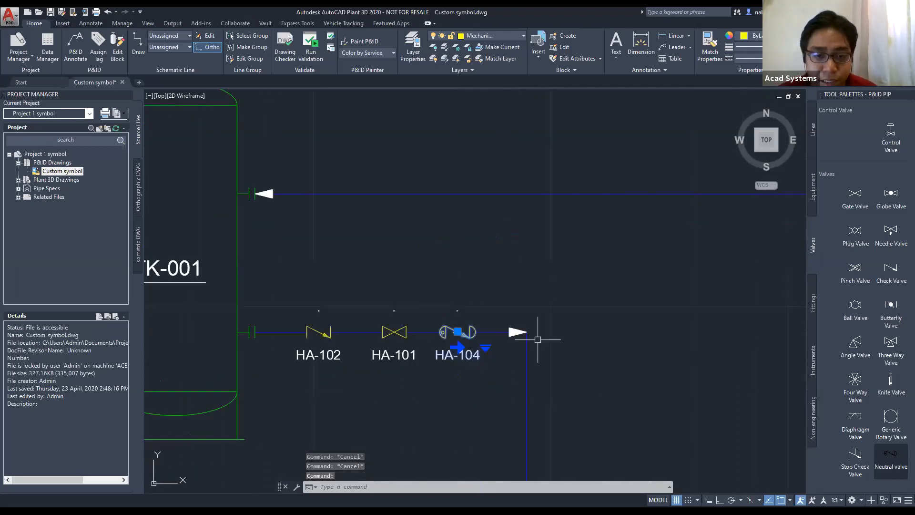
pyautogui.click(485, 347)
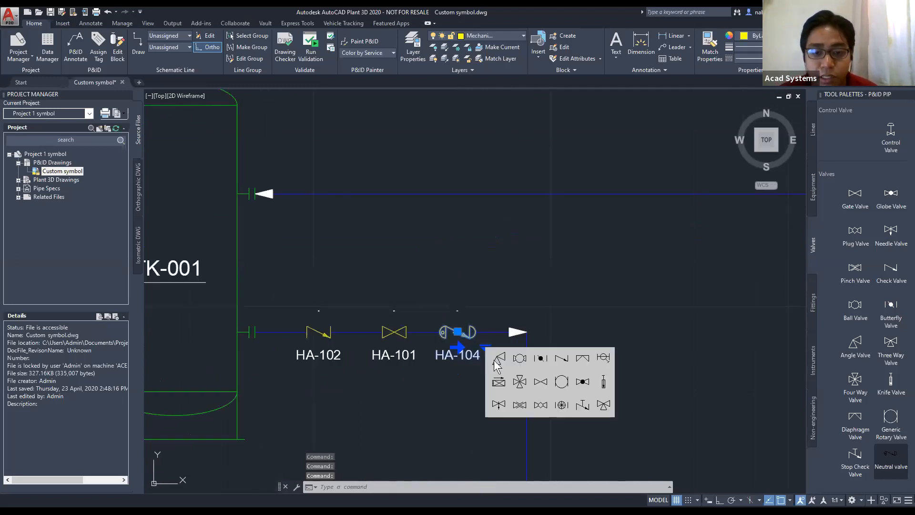
pyautogui.click(521, 381)
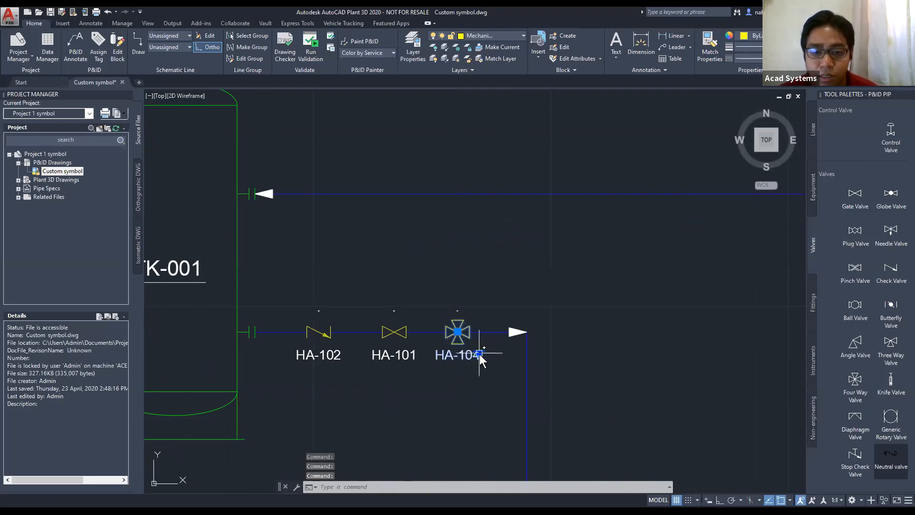
pyautogui.click(479, 353)
pyautogui.click(577, 364)
# Substitute valve HA-101 on the lower pipeline with the custom neutral valve.
pyautogui.click(394, 331)
pyautogui.click(416, 347)
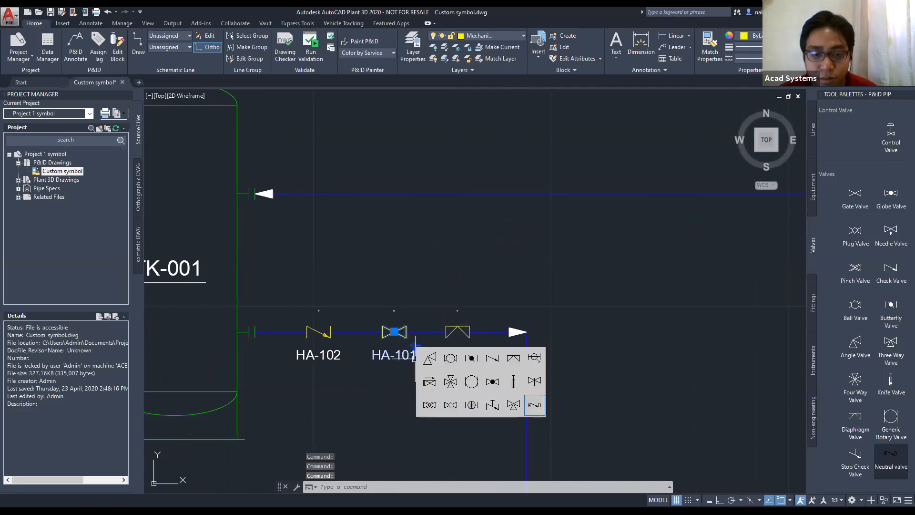
pyautogui.click(534, 404)
pyautogui.press('Escape')
pyautogui.press('Escape')
pyautogui.press('Escape')
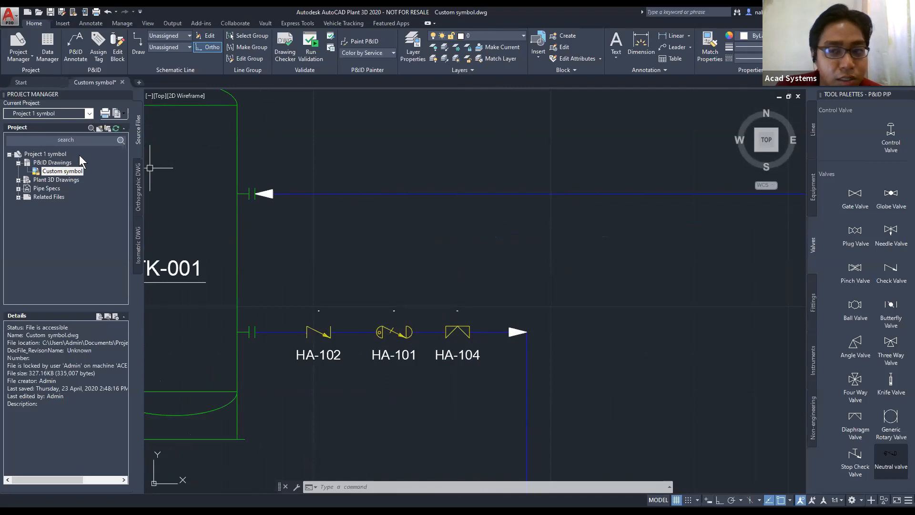
# Show the Equipment tool palette and open the project setup at the Filters group of the P&ID Equipment class definitions.
pyautogui.click(814, 193)
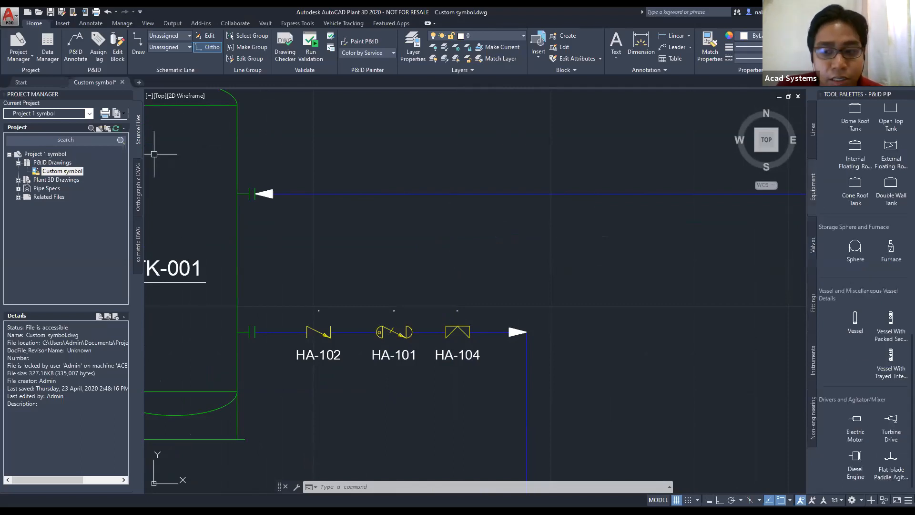
pyautogui.rightClick(45, 154)
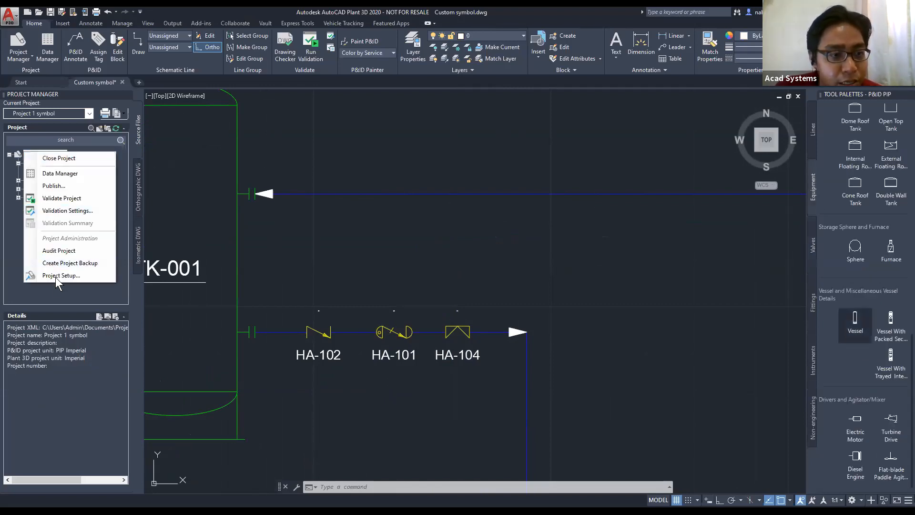
pyautogui.click(493, 357)
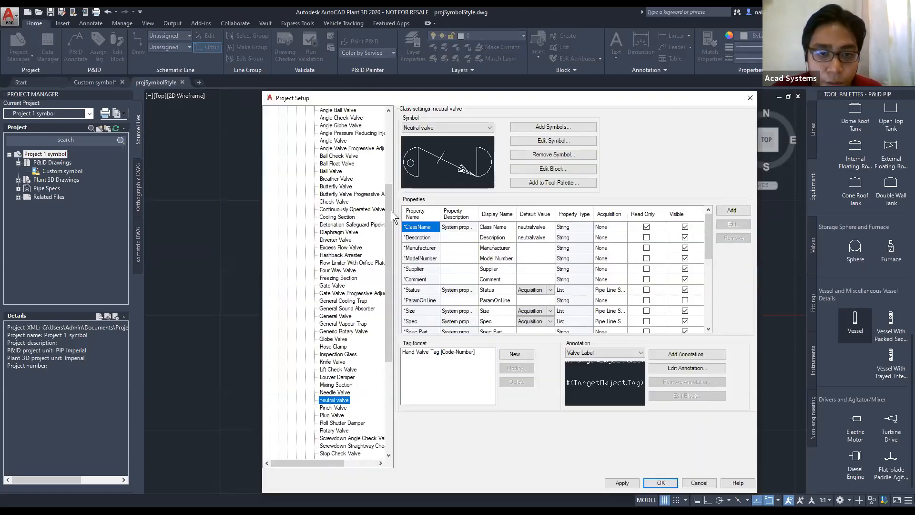
pyautogui.moveTo(388, 207); pyautogui.dragTo(394, 112)
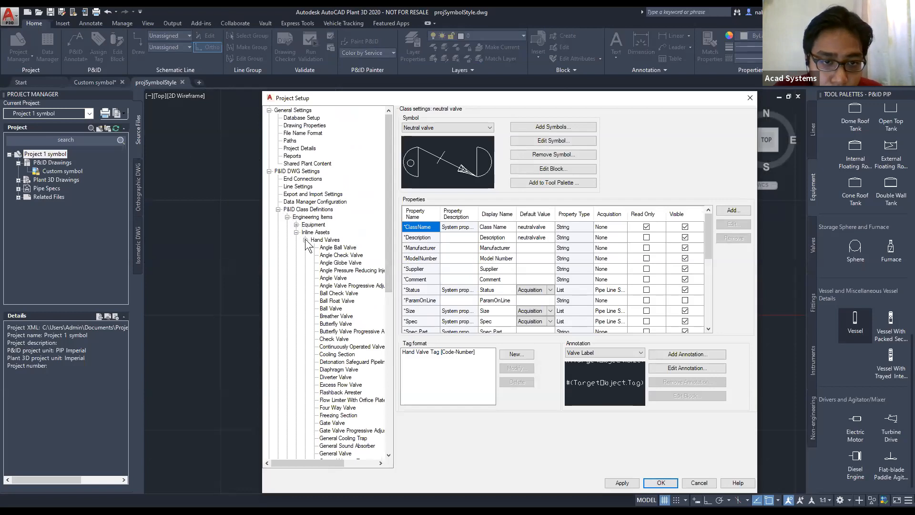
pyautogui.click(306, 240)
pyautogui.click(296, 232)
pyautogui.click(295, 225)
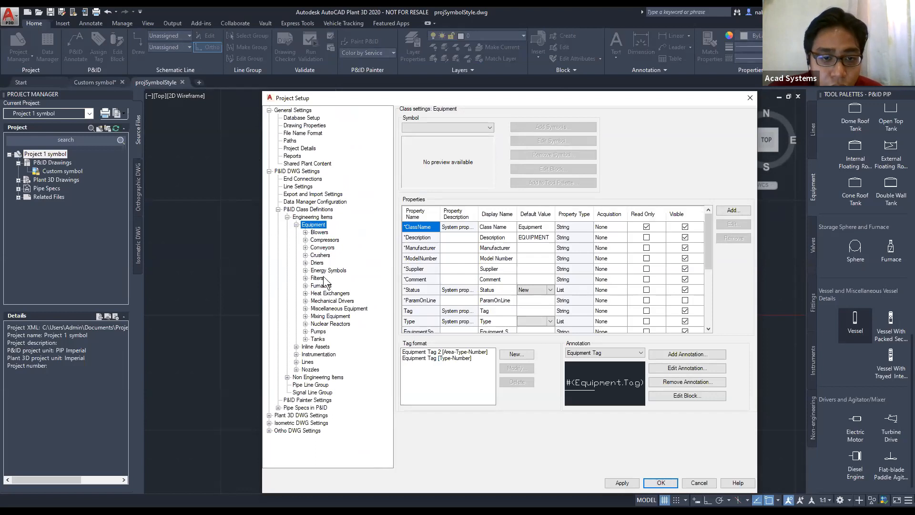
pyautogui.click(305, 278)
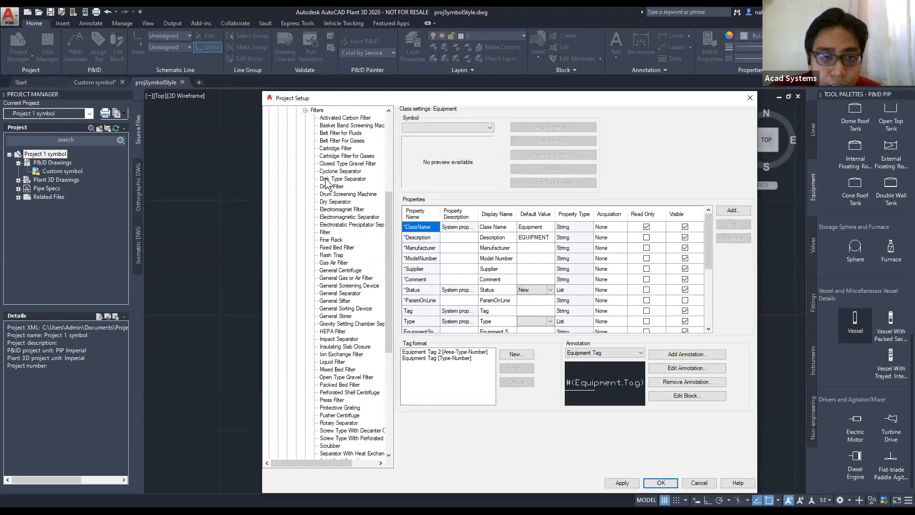
# Create a new class under Filters with the class name DebrisFIlter and the display name Debris FIlter.
pyautogui.rightClick(315, 110)
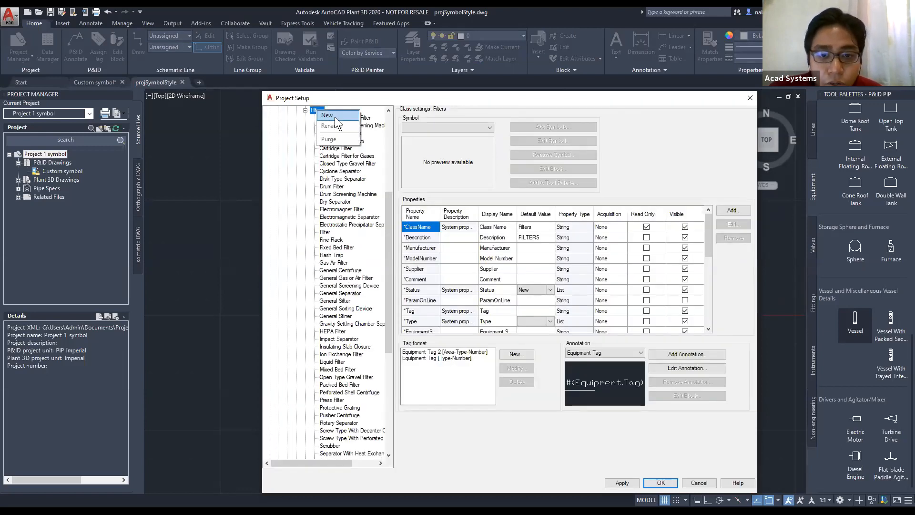
pyautogui.click(334, 116)
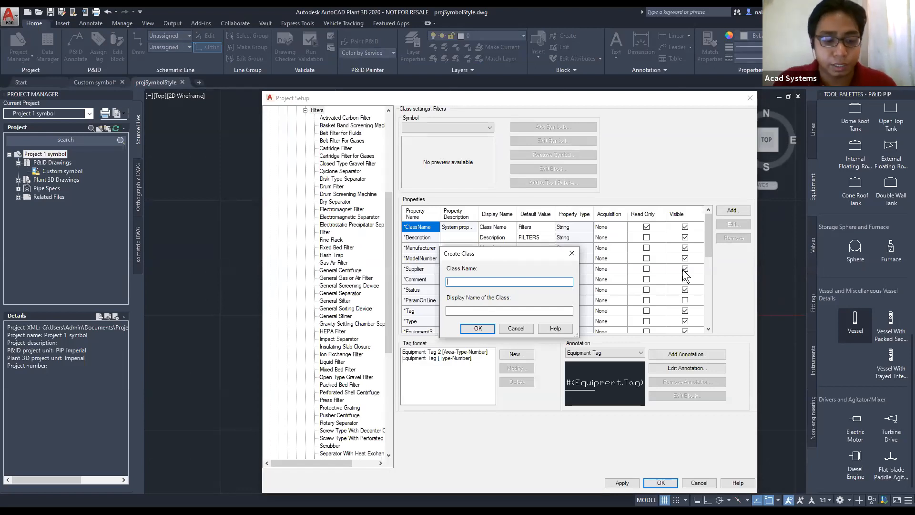
pyautogui.write('Debri')
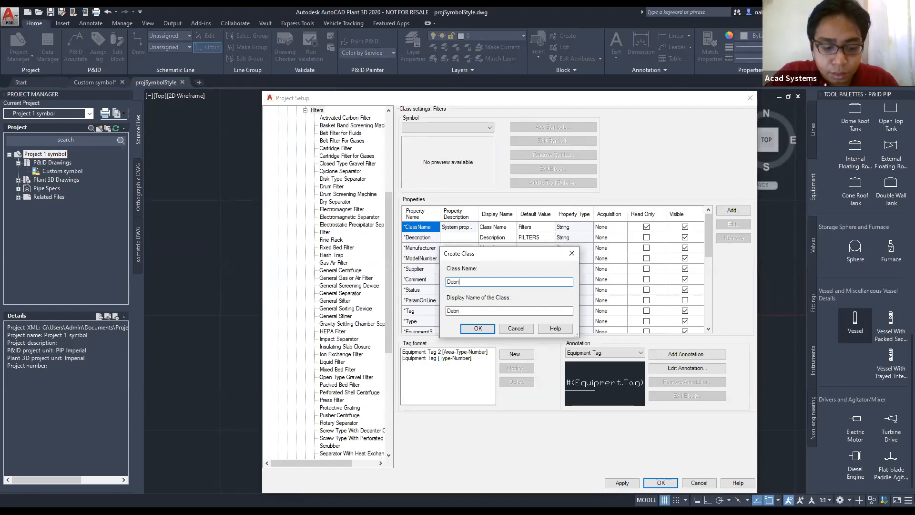
pyautogui.write('s Filter')
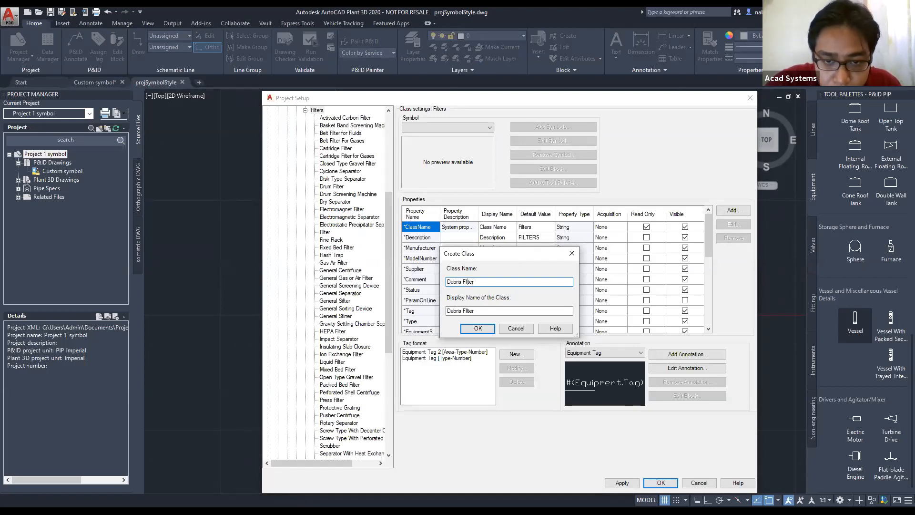
pyautogui.click(462, 281)
pyautogui.press('BackSpace')
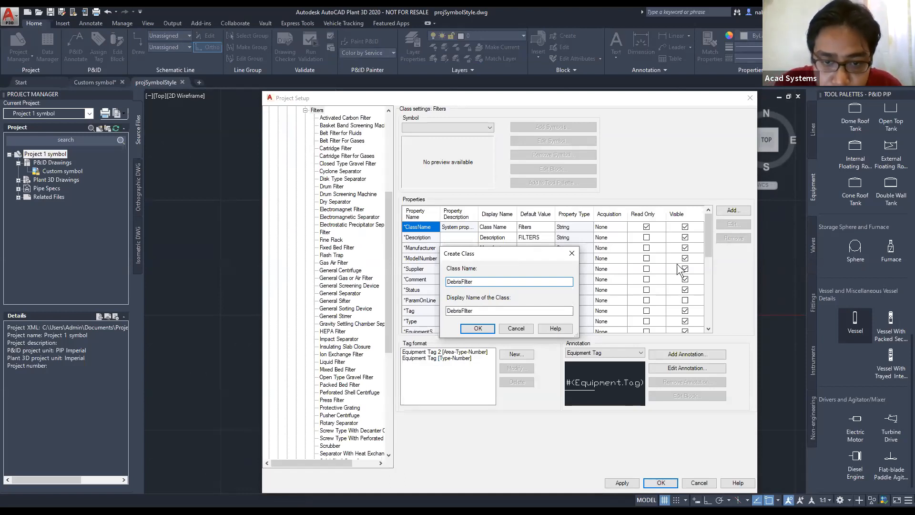
pyautogui.click(465, 312)
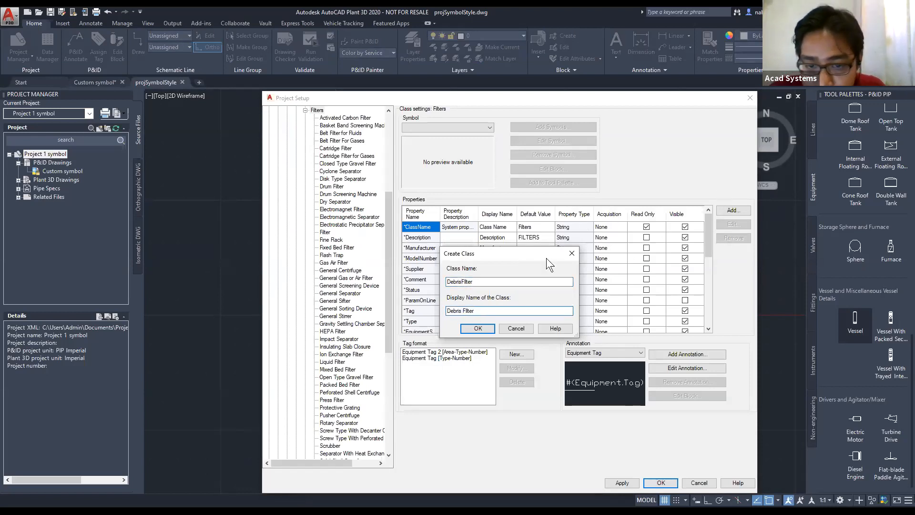
pyautogui.click(480, 328)
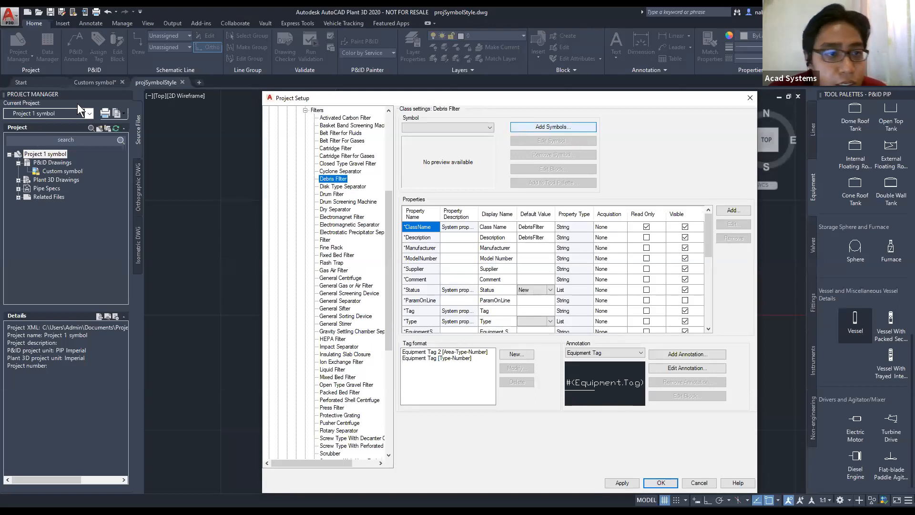
# Add the debris filter block from the Custom symbol drawing as a symbol of the new class and proceed to its settings.
pyautogui.click(124, 57)
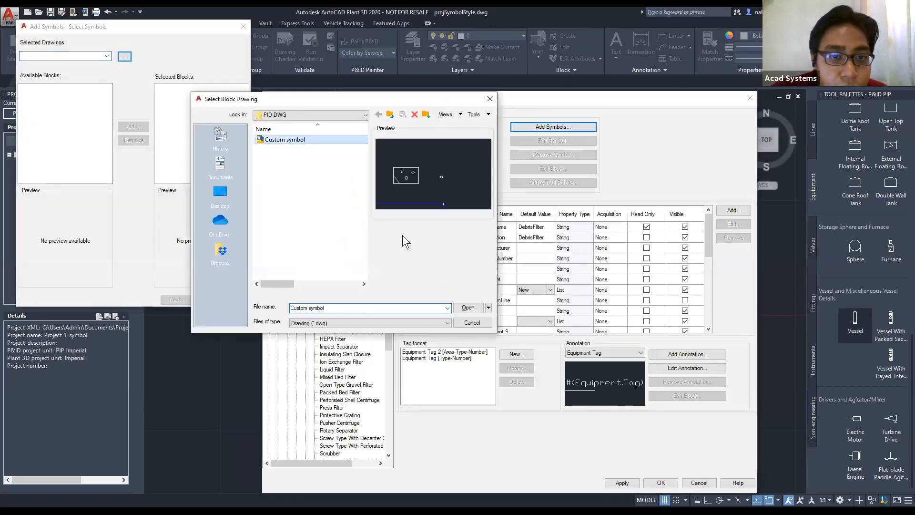
pyautogui.click(462, 307)
pyautogui.click(133, 127)
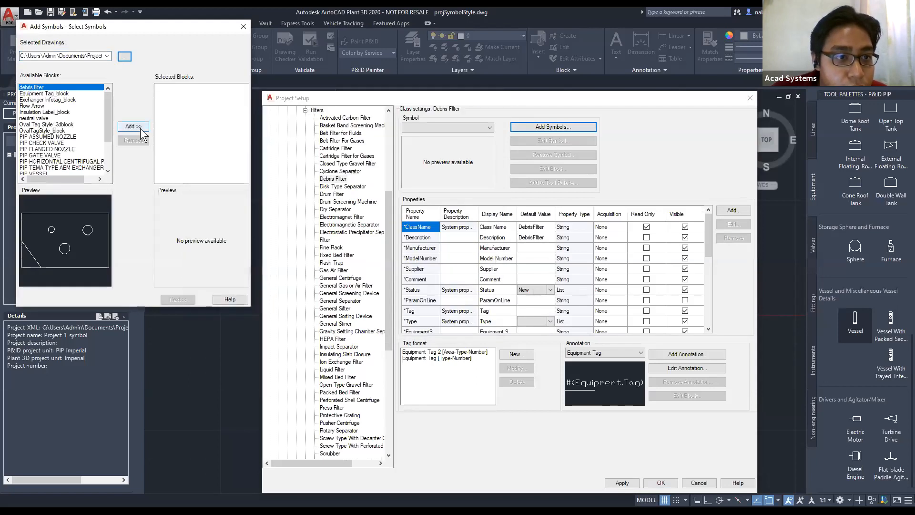
pyautogui.click(178, 299)
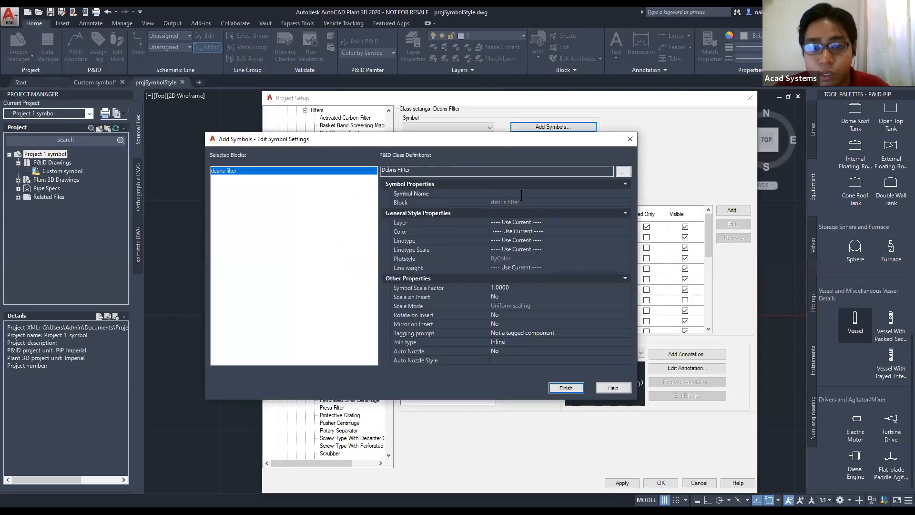
# Name the symbol Debris filter, assign it to the Equipment layer, and set its color and linetype to ByLayer.
pyautogui.click(525, 193)
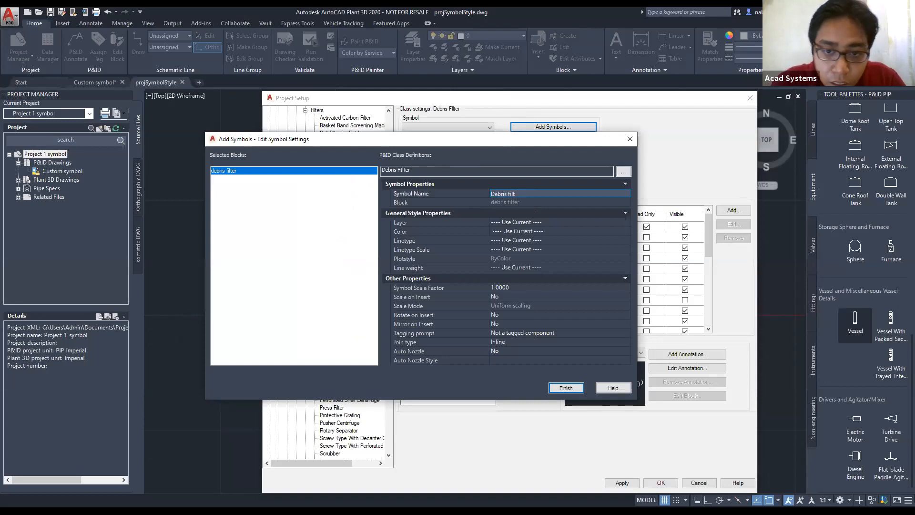
pyautogui.click(517, 222)
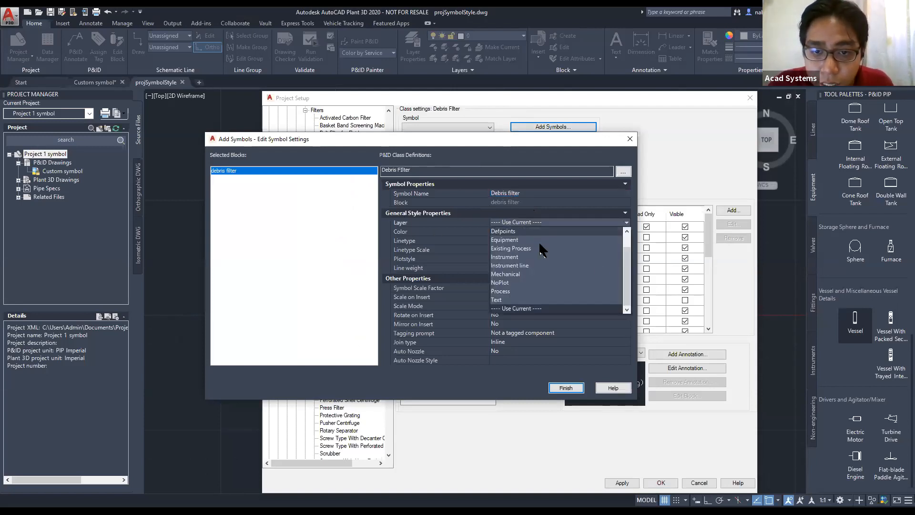
pyautogui.click(572, 240)
pyautogui.click(540, 229)
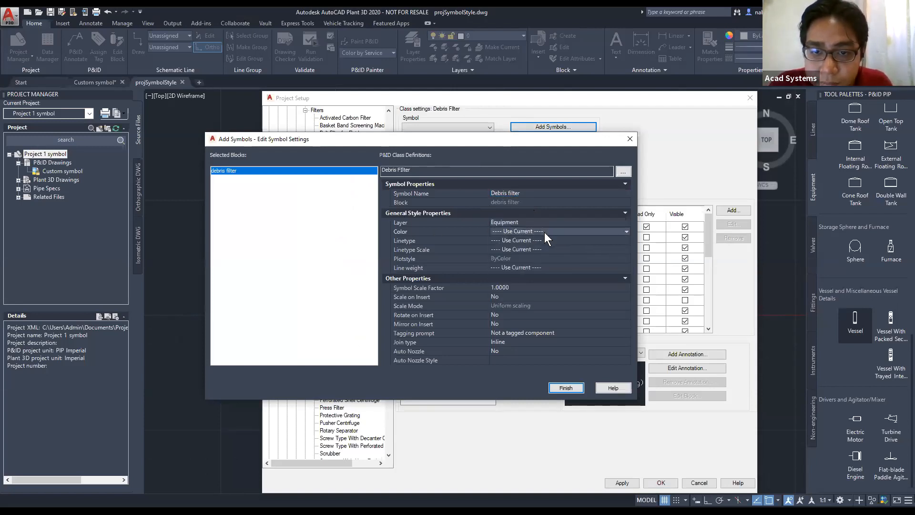
pyautogui.click(544, 232)
pyautogui.click(603, 240)
pyautogui.click(596, 241)
pyautogui.click(623, 240)
pyautogui.scroll(3, 619, 253)
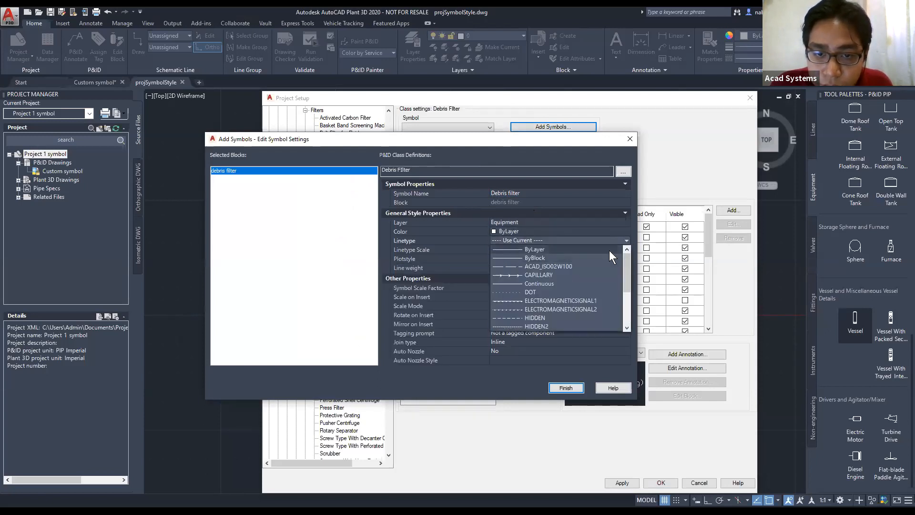
pyautogui.click(609, 250)
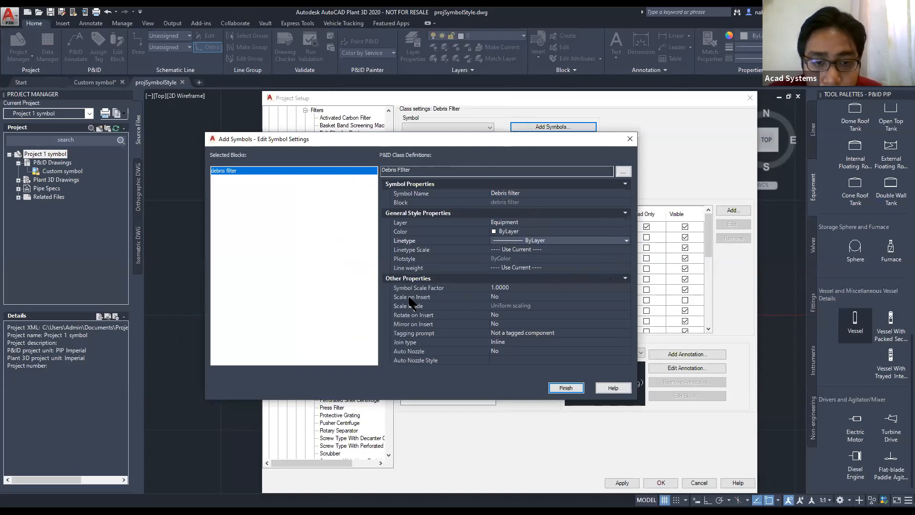
# Enable Scale on Insert for the debris filter symbol with the scale mode Uniform scaling.
pyautogui.click(499, 295)
pyautogui.click(510, 296)
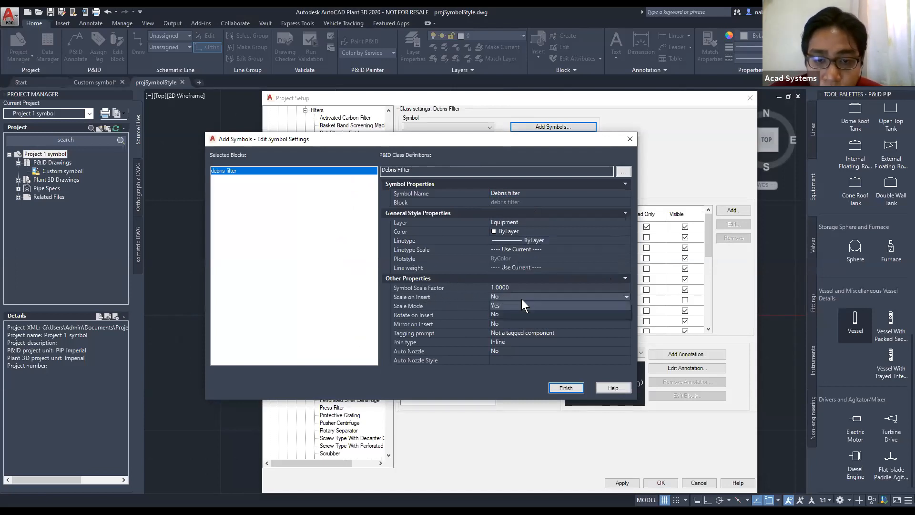
pyautogui.click(515, 305)
pyautogui.click(540, 305)
pyautogui.click(541, 305)
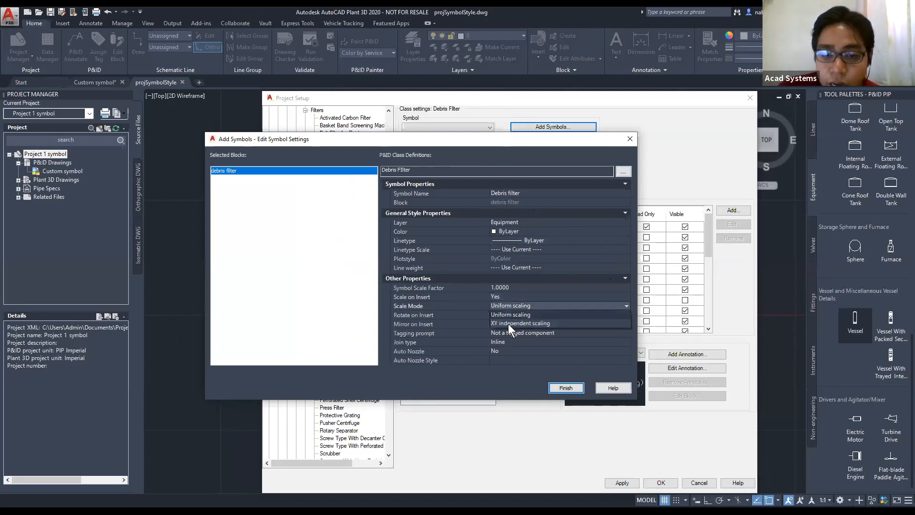
pyautogui.click(519, 314)
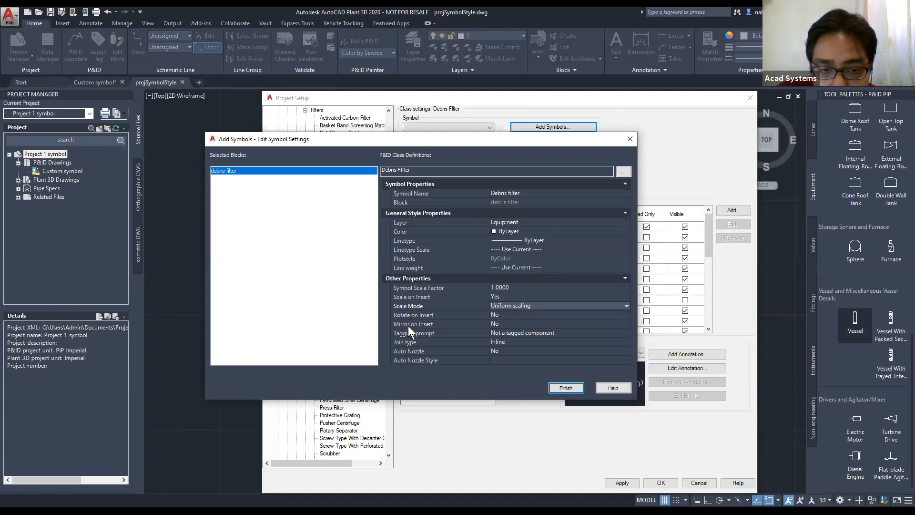
# Set the symbol's tagging prompt to Prompt for tag during component creation and its join type to Endline.
pyautogui.click(514, 335)
pyautogui.click(516, 334)
pyautogui.click(513, 349)
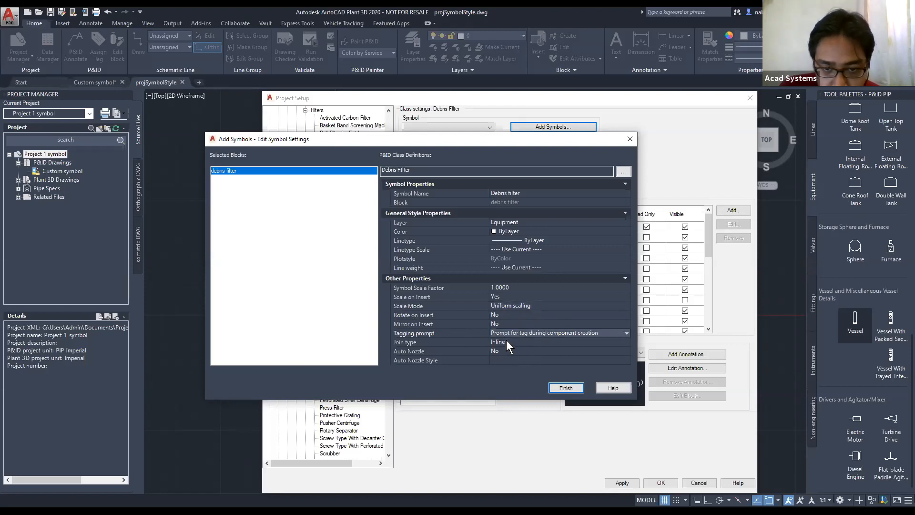
pyautogui.click(506, 339)
pyautogui.click(512, 342)
pyautogui.click(514, 351)
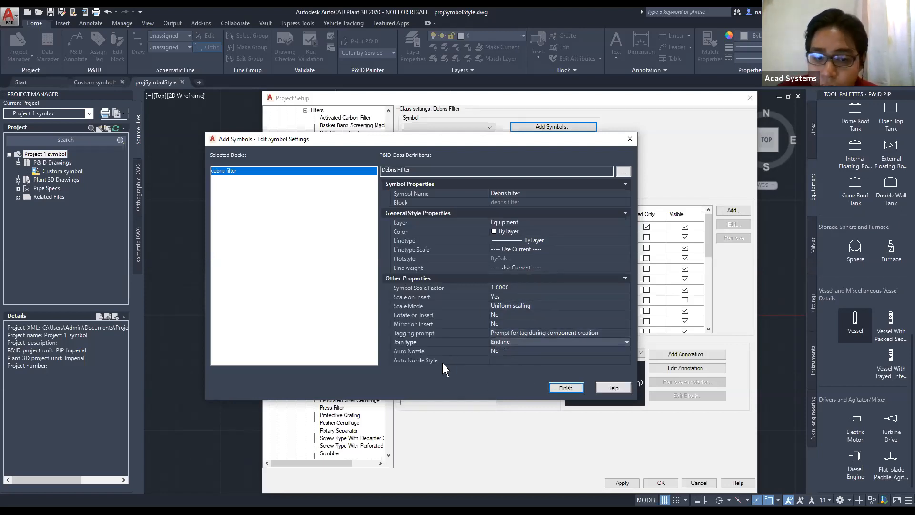
# Enable Auto Nozzle with Flanged Nozzle Style for the debris filter symbol and finish adding it to the class.
pyautogui.click(503, 352)
pyautogui.click(506, 354)
pyautogui.click(505, 362)
pyautogui.click(507, 360)
pyautogui.click(507, 360)
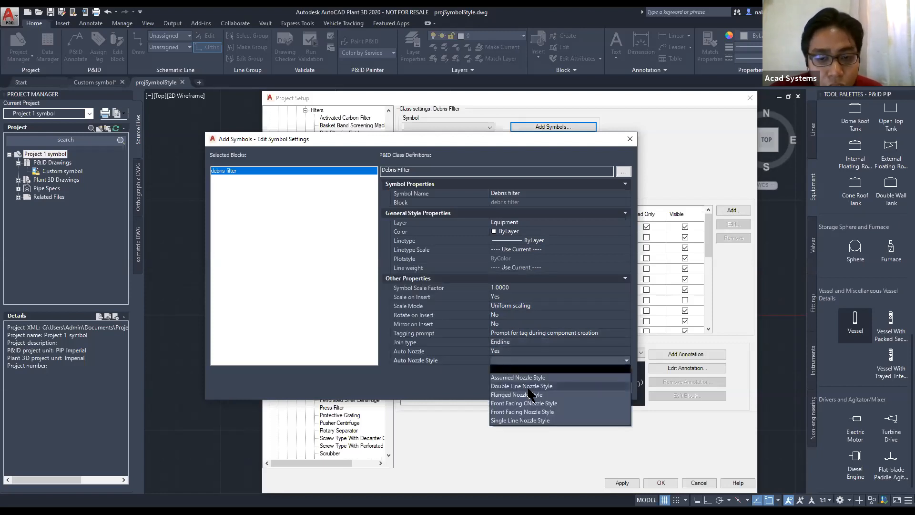
pyautogui.click(556, 394)
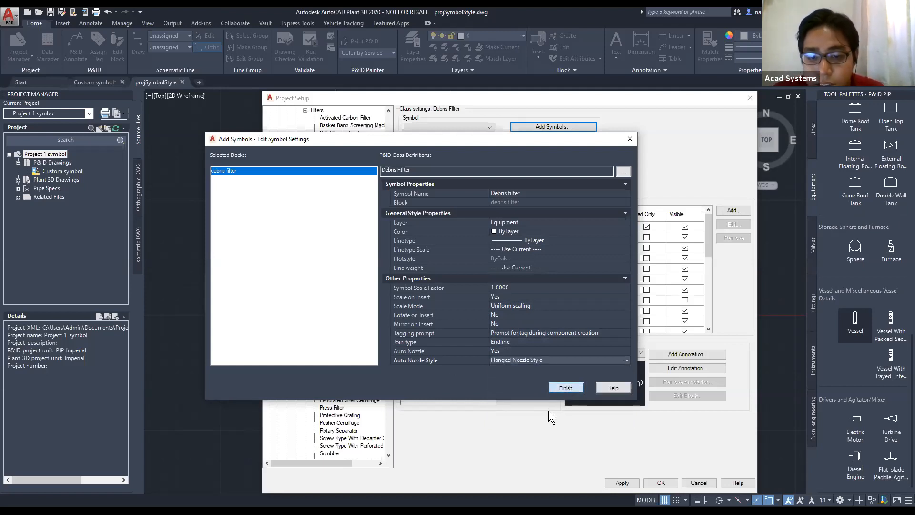
pyautogui.click(566, 387)
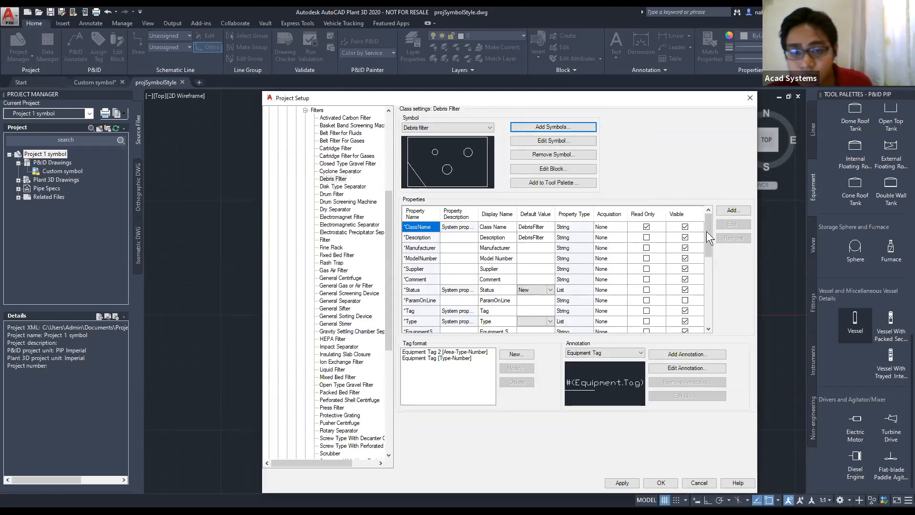
# Apply the debris filter class settings, add its symbol to the Equipment tool palette, and close the project setup.
pyautogui.moveTo(707, 233); pyautogui.dragTo(724, 331)
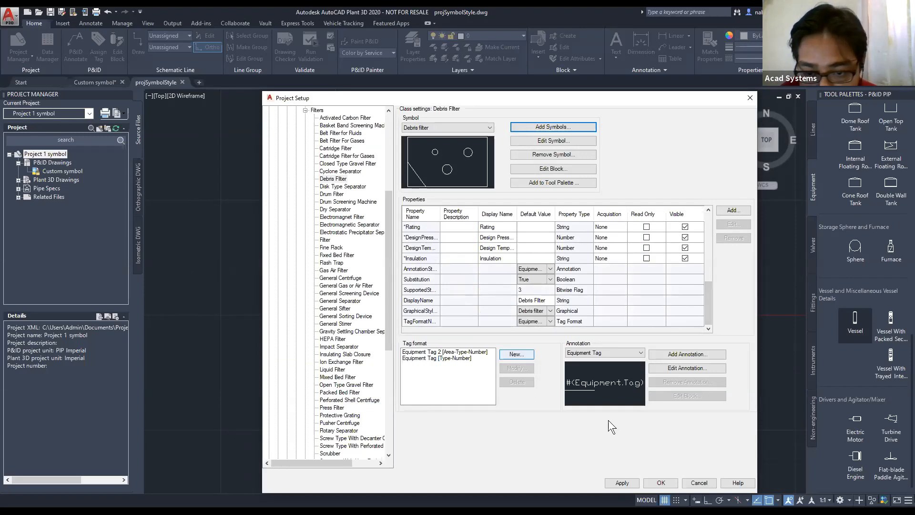
pyautogui.click(633, 485)
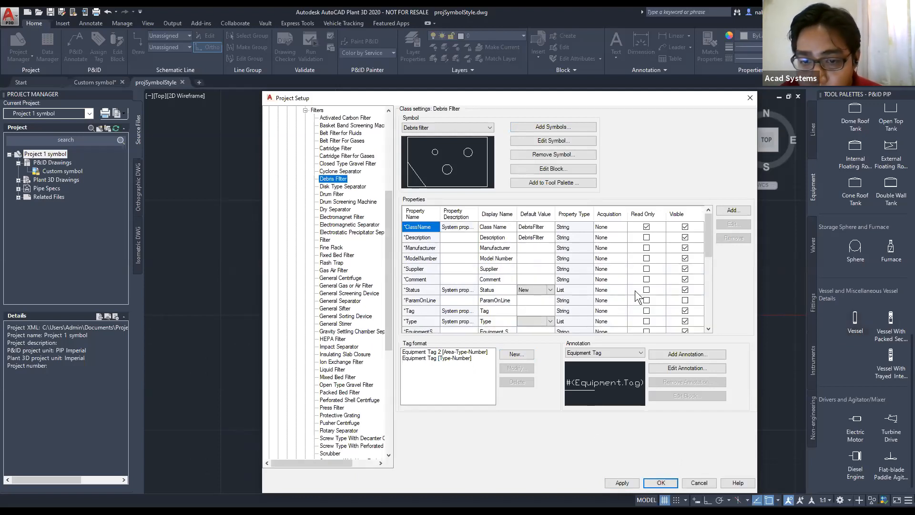
pyautogui.click(550, 184)
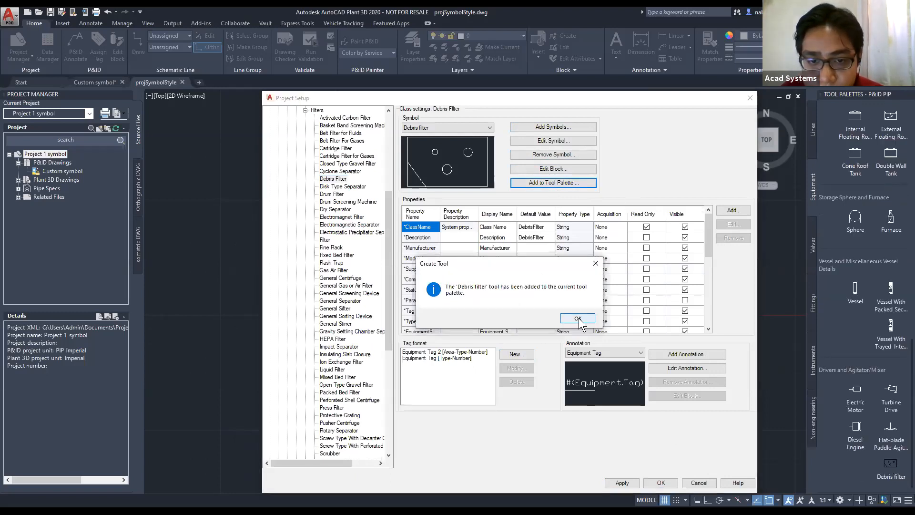
pyautogui.press('Return')
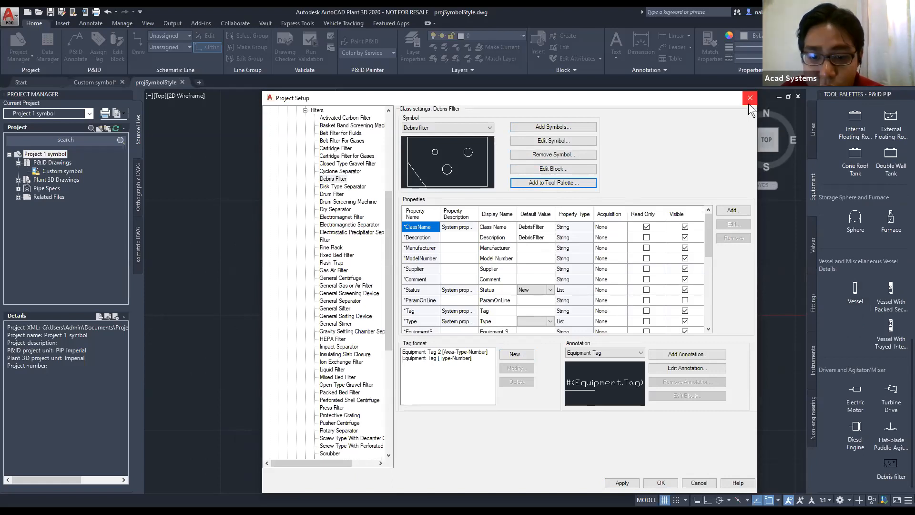
pyautogui.click(748, 99)
# Insert the custom debris filter symbol in the empty area below tank TK-001 and scale it freehand.
pyautogui.scroll(-4, 594, 243)
pyautogui.moveTo(637, 287)
pyautogui.mouseDown(button='middle')
pyautogui.moveTo(590, 198)
pyautogui.moveTo(625, 89)
pyautogui.mouseUp(button='middle')
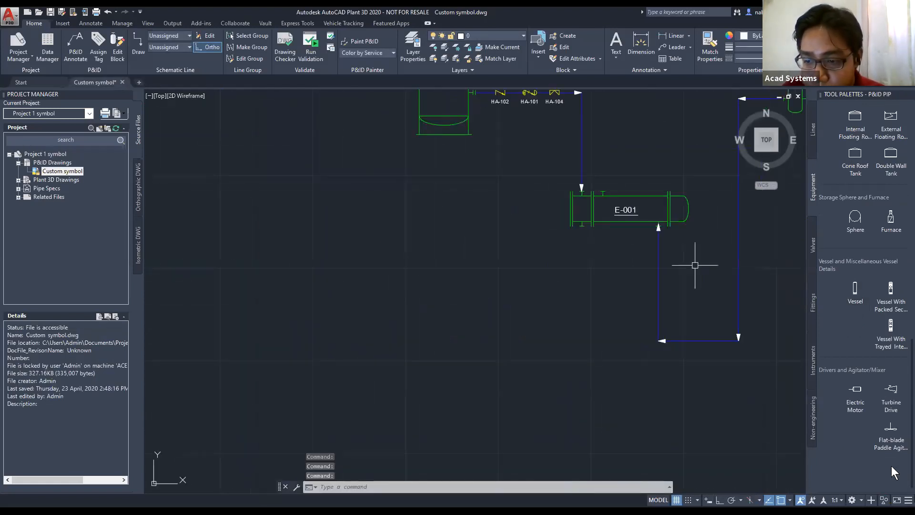
pyautogui.click(891, 469)
pyautogui.click(303, 334)
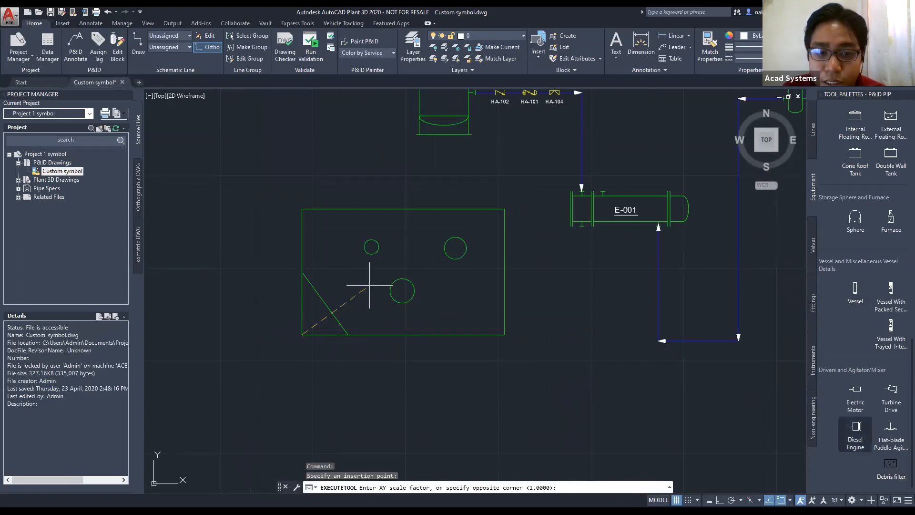
pyautogui.click(344, 302)
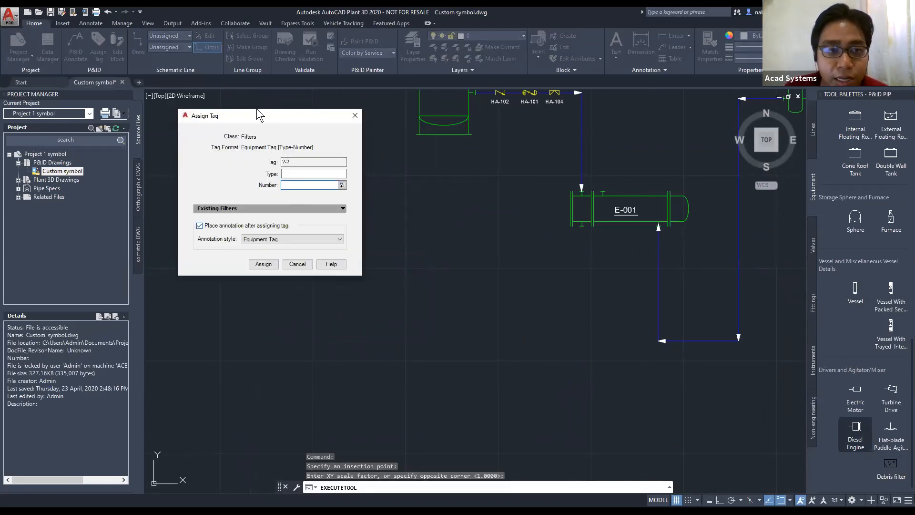
# Assign the debris filter the equipment tag P-002 with type P - Pumps and place its annotation below the symbol.
pyautogui.click(315, 174)
pyautogui.click(315, 174)
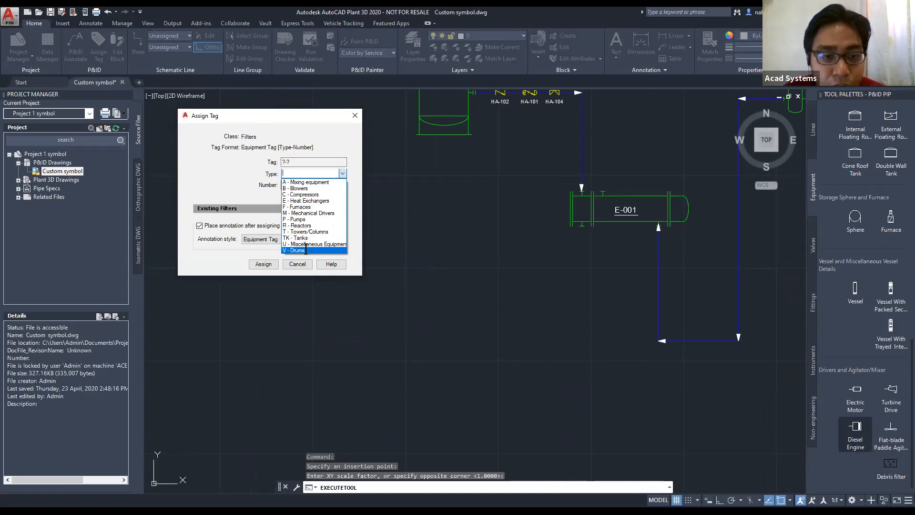
pyautogui.click(315, 207)
pyautogui.click(342, 173)
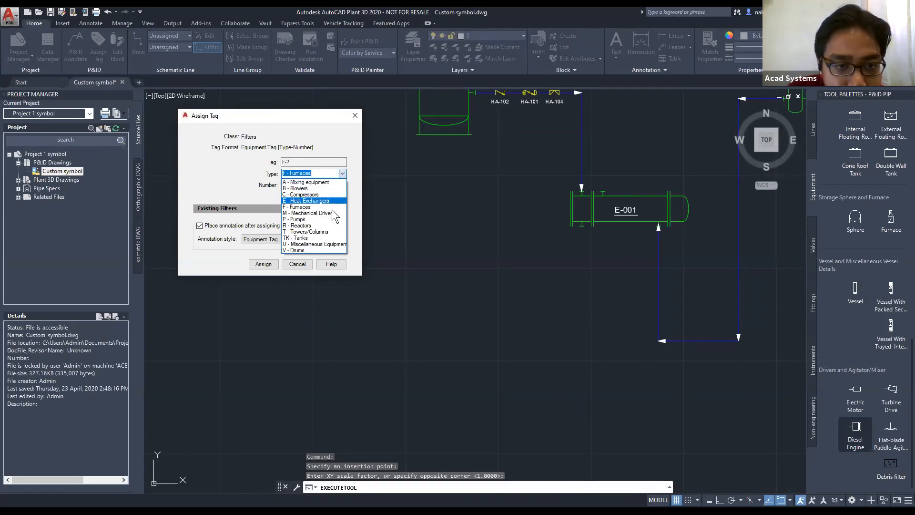
pyautogui.click(324, 219)
pyautogui.click(335, 184)
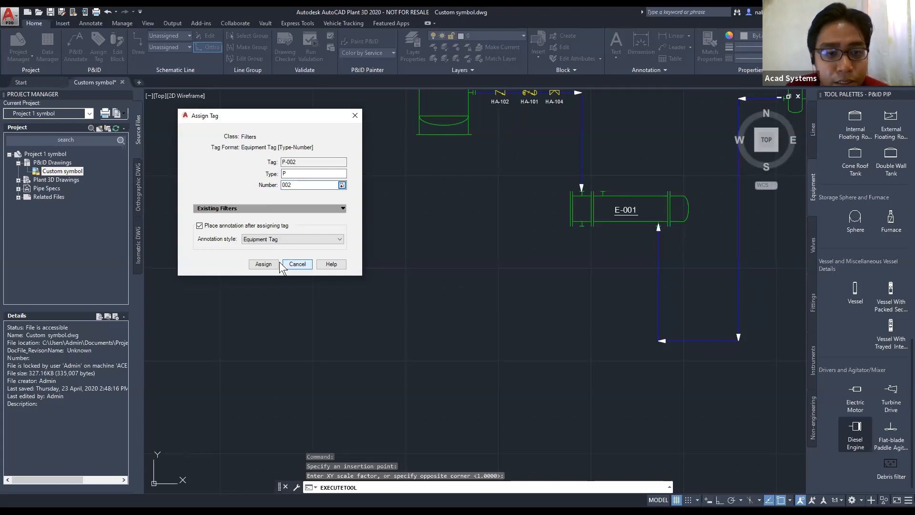
pyautogui.click(263, 264)
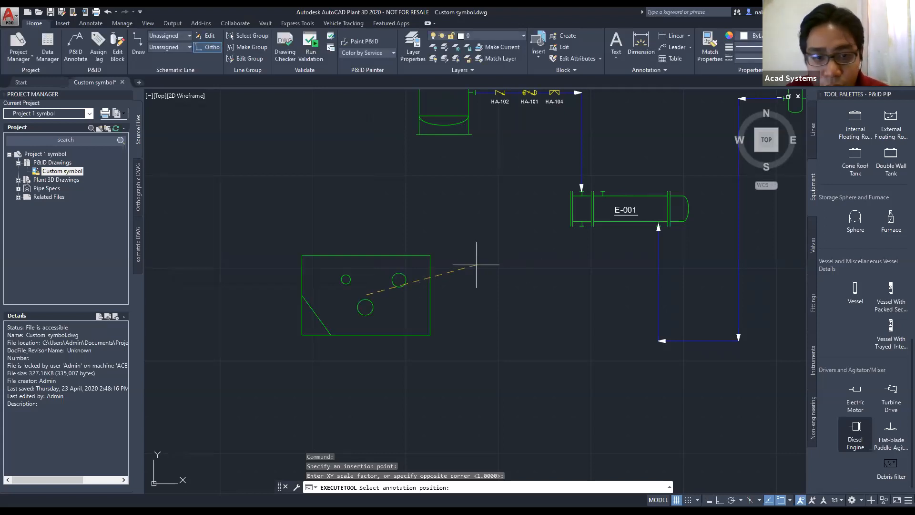
pyautogui.click(366, 354)
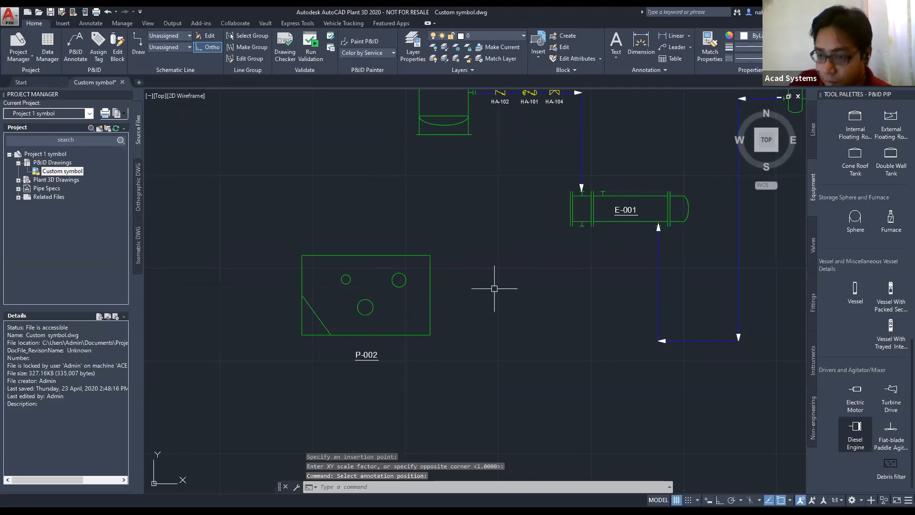
# Start assigning a tag to the pipe line from pump P-001 to tank TK-001, with size 1/8" and spec CS150.
pyautogui.scroll(-1, 541, 308)
pyautogui.scroll(-2, 470, 351)
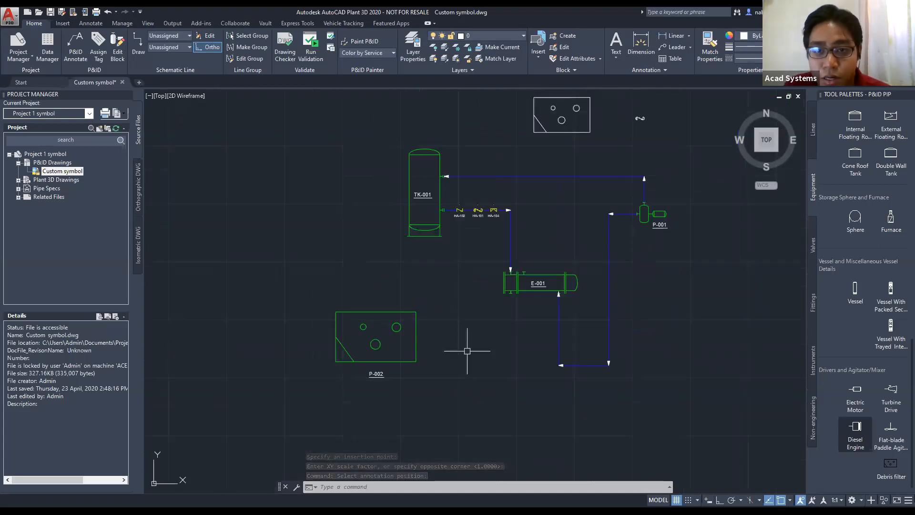
pyautogui.scroll(3, 521, 163)
pyautogui.scroll(-2, 472, 180)
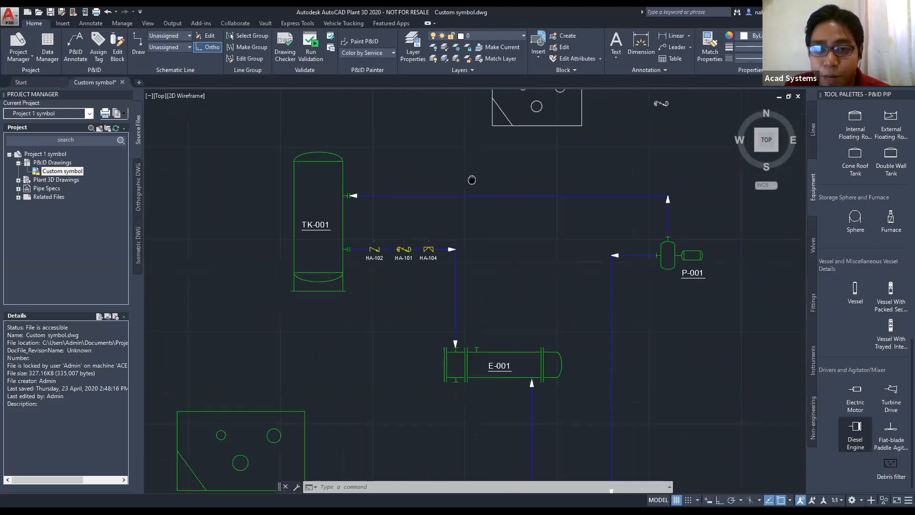
pyautogui.click(496, 197)
pyautogui.rightClick(496, 197)
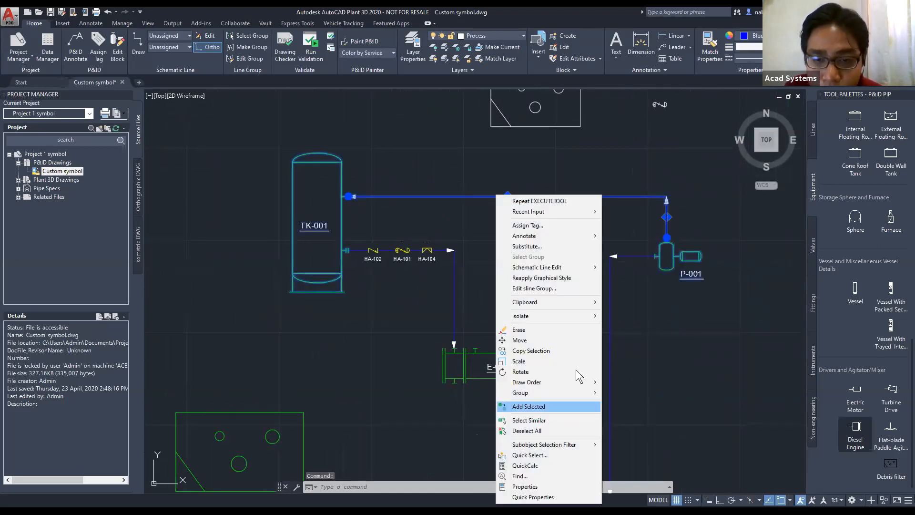
pyautogui.click(570, 225)
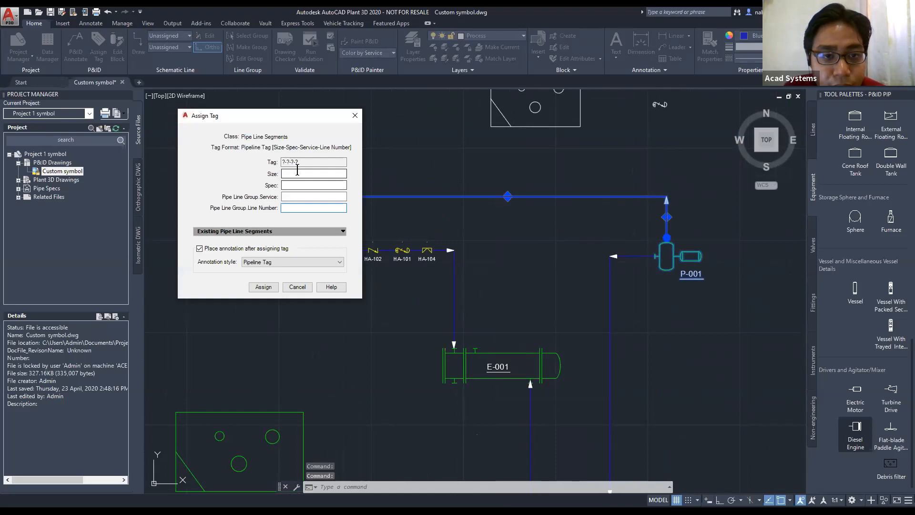
pyautogui.click(323, 174)
pyautogui.click(317, 182)
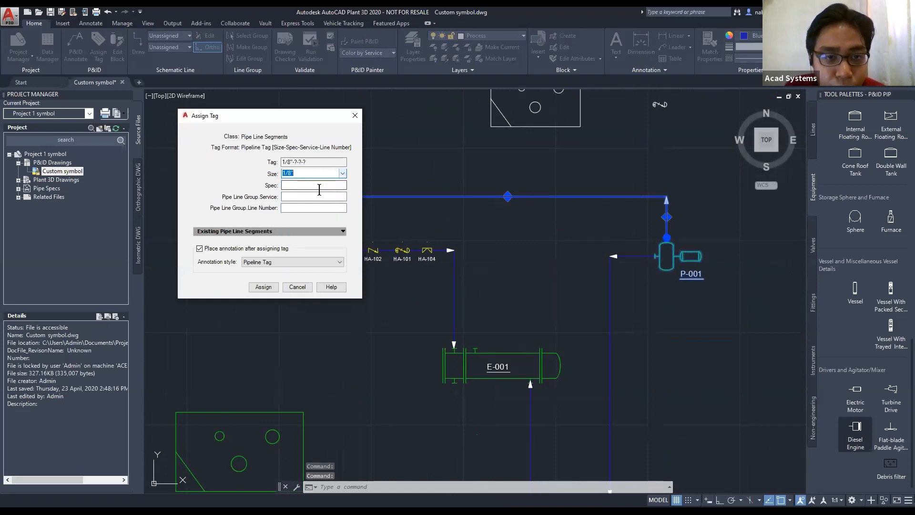
pyautogui.click(319, 185)
pyautogui.click(315, 194)
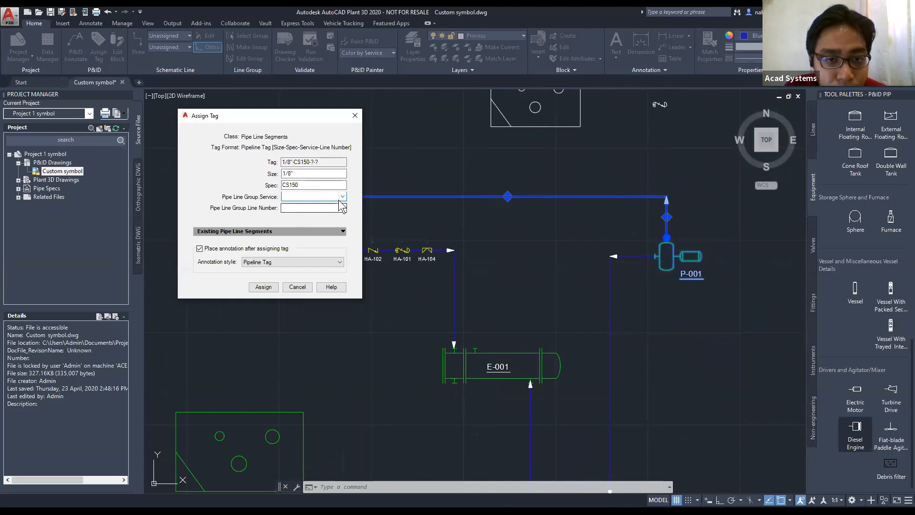
# Set the pipe line's service to BFW and line number to 001, assign the tag and place its annotation below the line.
pyautogui.click(342, 195)
pyautogui.click(324, 227)
pyautogui.click(329, 207)
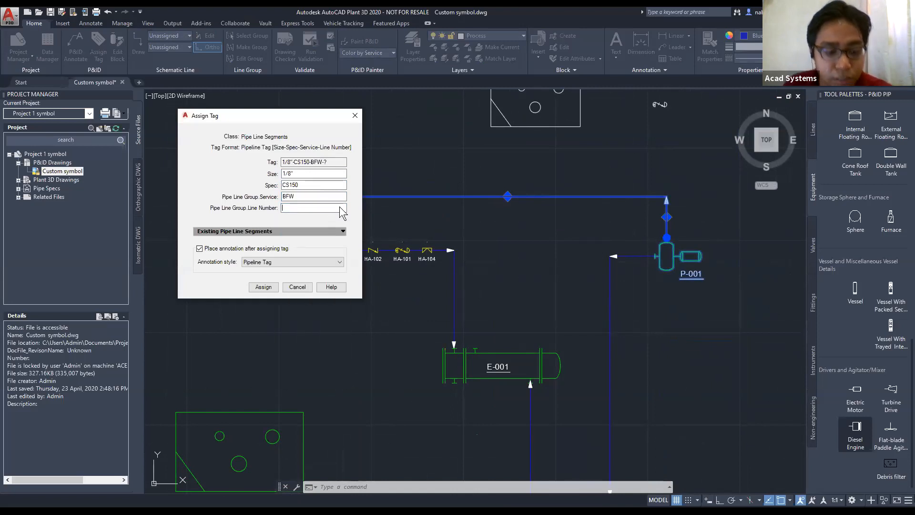
pyautogui.write('001')
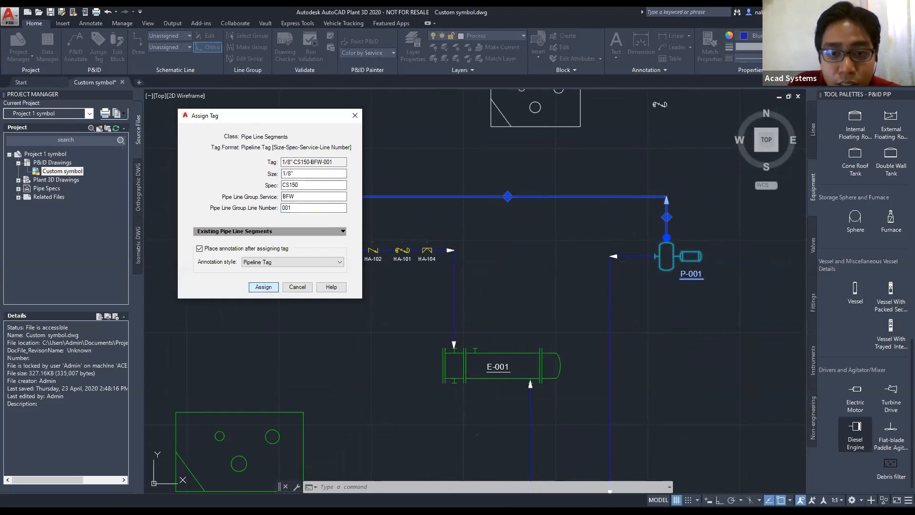
pyautogui.click(263, 287)
pyautogui.click(507, 214)
# Insert the custom neutral valve on the tagged pipe line running to tank TK-001.
pyautogui.scroll(4, 505, 256)
pyautogui.moveTo(502, 229); pyautogui.dragTo(570, 311, button='middle')
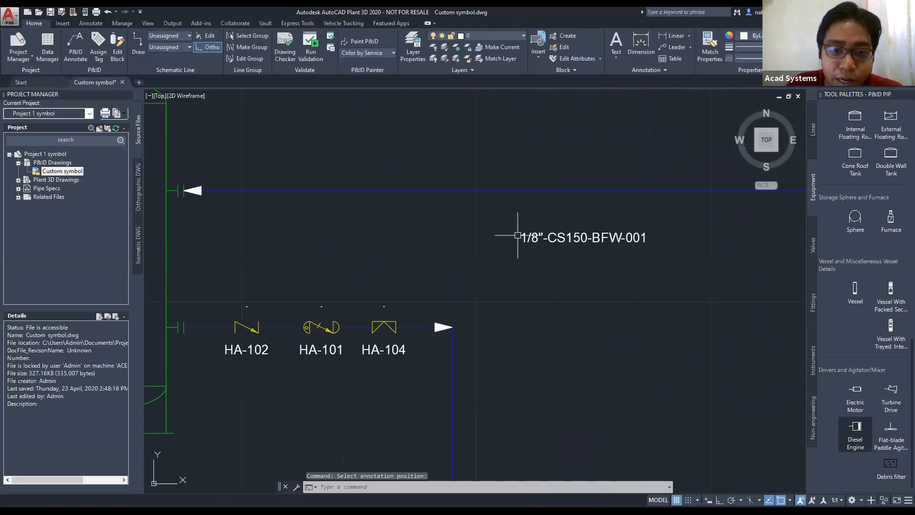
pyautogui.click(812, 243)
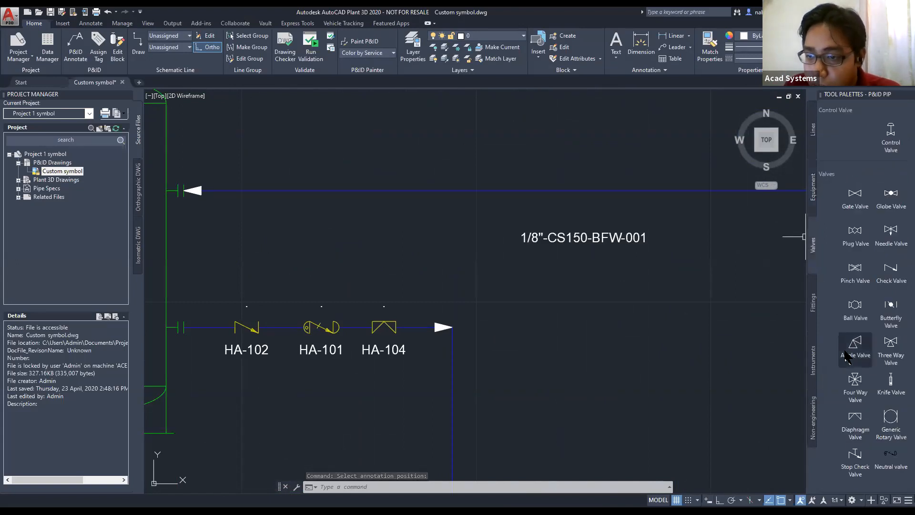
pyautogui.click(890, 456)
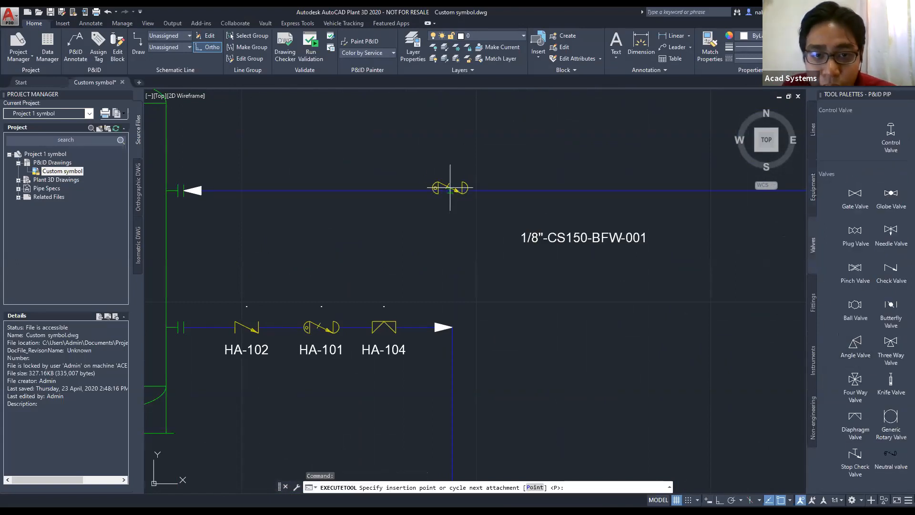
pyautogui.click(450, 188)
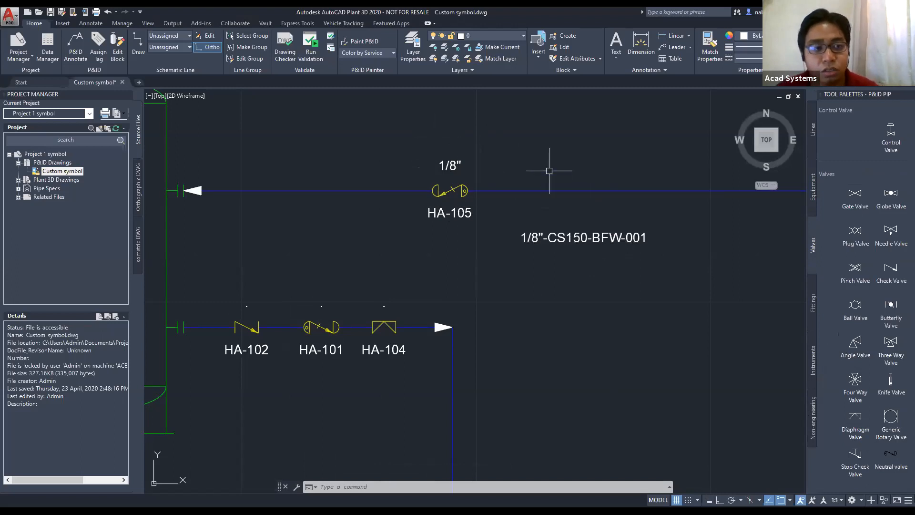
# Open the project setup and display the class settings of the neutral valve among the inline Hand Valves in the P&ID class definitions.
pyautogui.rightClick(44, 155)
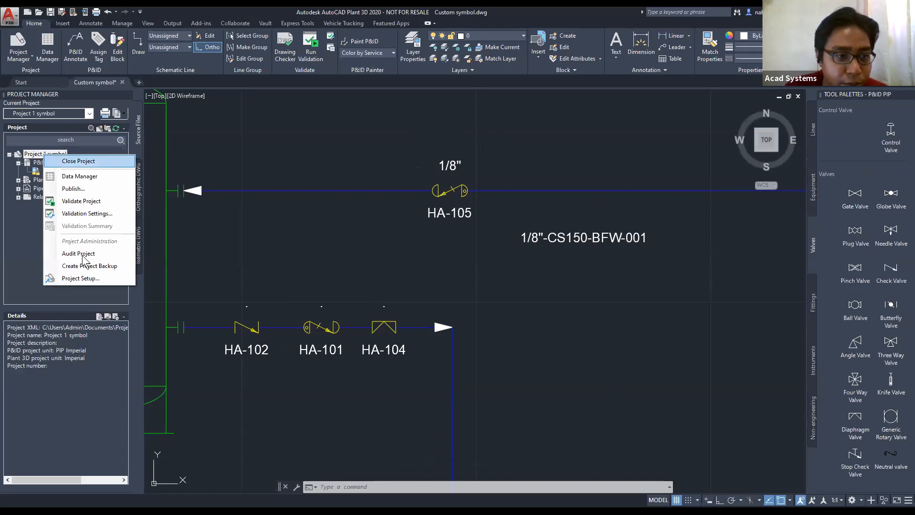
pyautogui.click(95, 277)
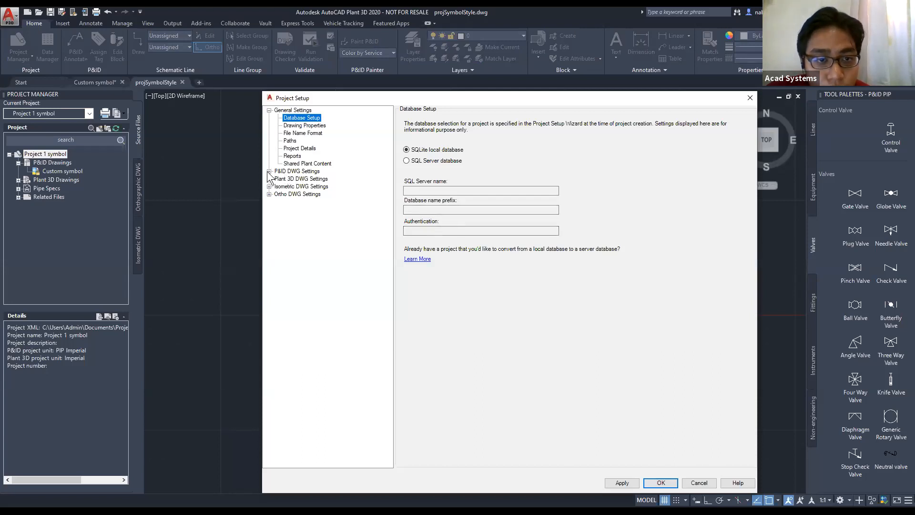
pyautogui.click(269, 171)
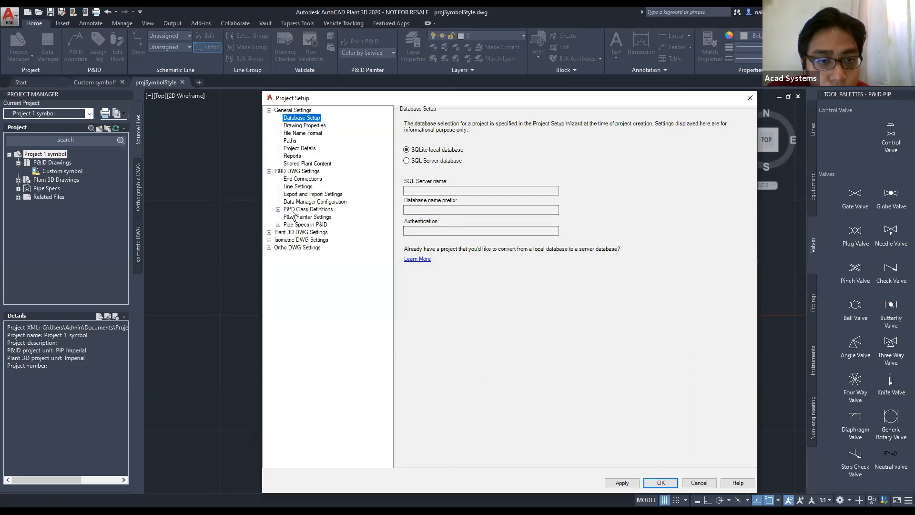
pyautogui.doubleClick(291, 210)
pyautogui.doubleClick(300, 225)
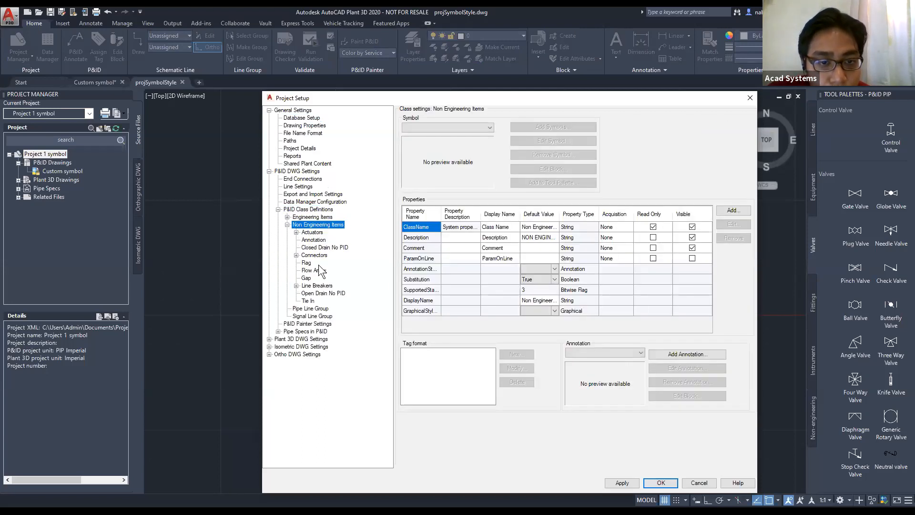
pyautogui.click(288, 225)
pyautogui.click(287, 217)
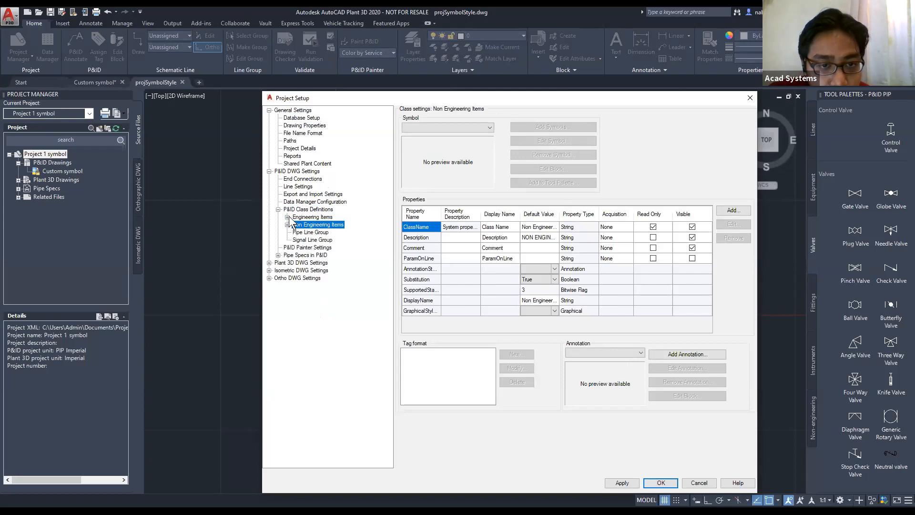
pyautogui.click(296, 232)
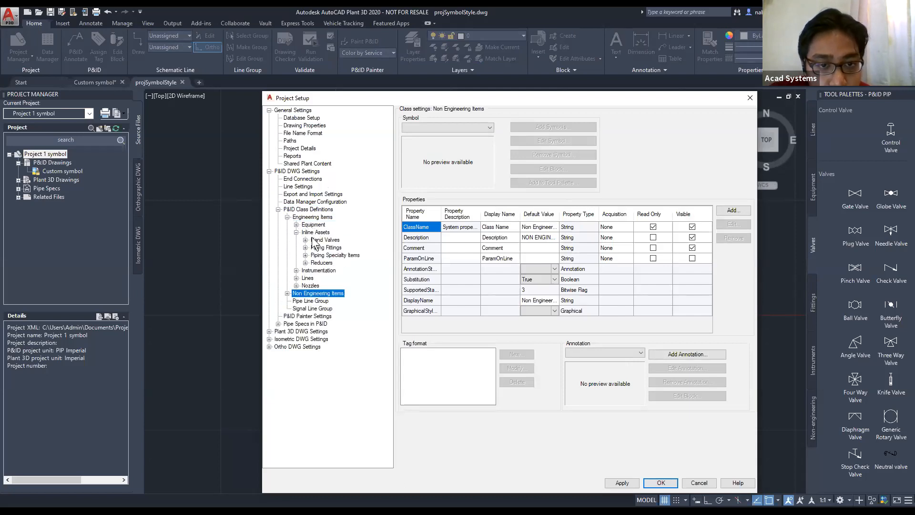
pyautogui.doubleClick(318, 240)
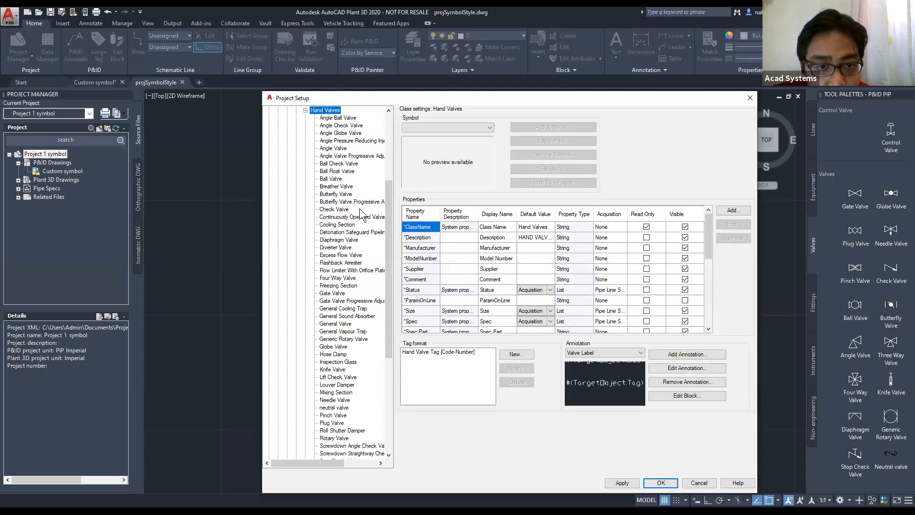
pyautogui.moveTo(390, 199); pyautogui.dragTo(386, 279)
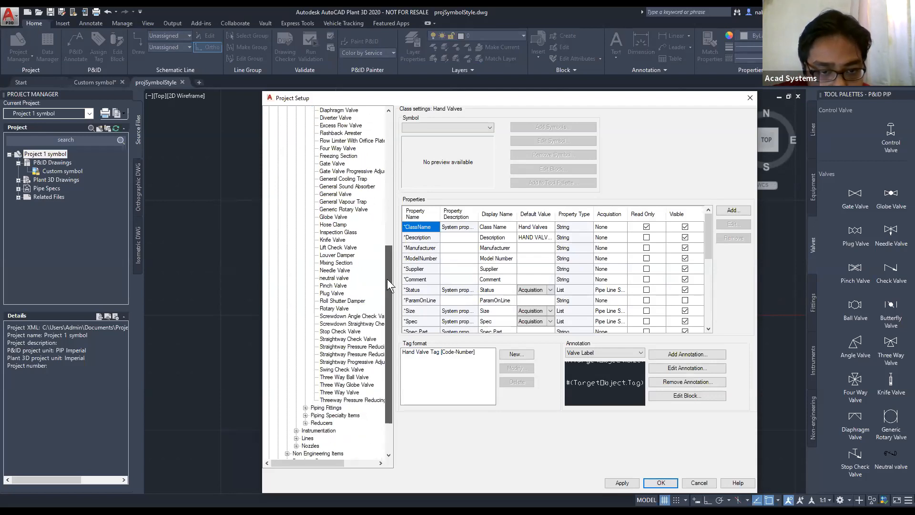
pyautogui.click(339, 278)
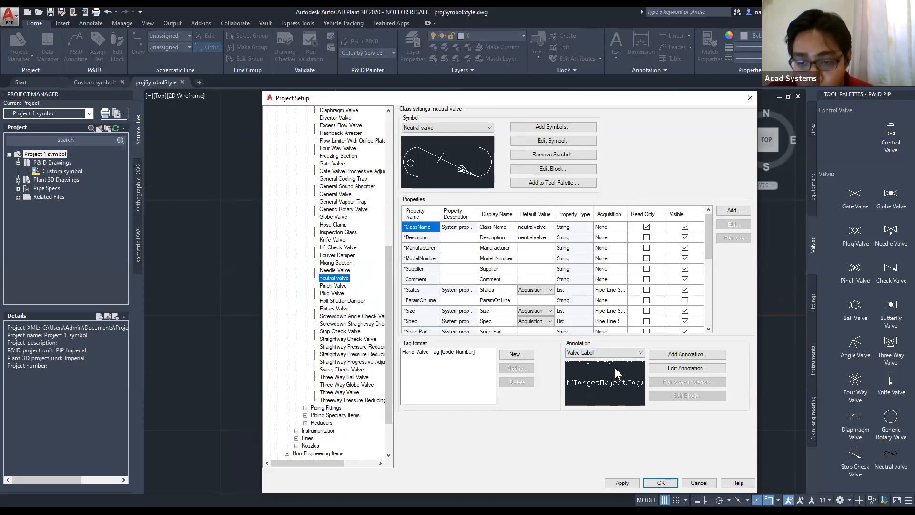
# Add an annotation named New Valve Label to the neutral valve class, based on Valve Label.
pyautogui.click(687, 354)
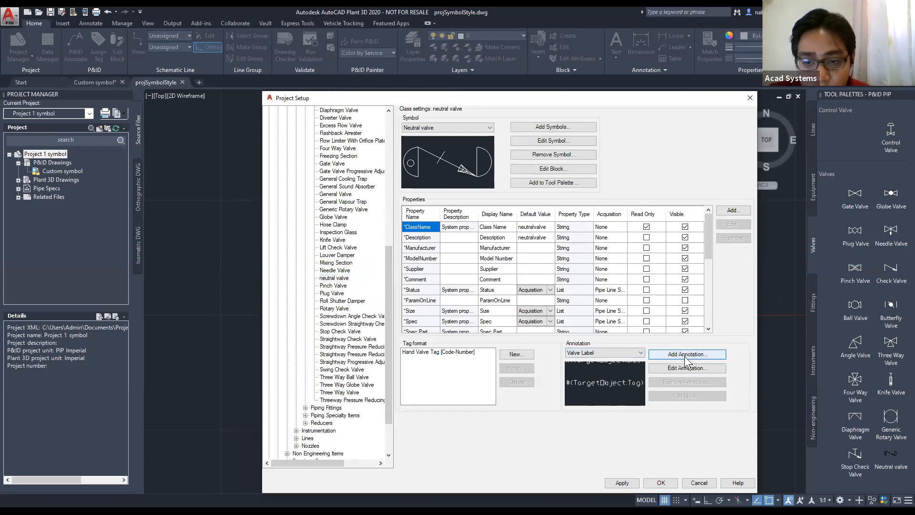
pyautogui.click(282, 171)
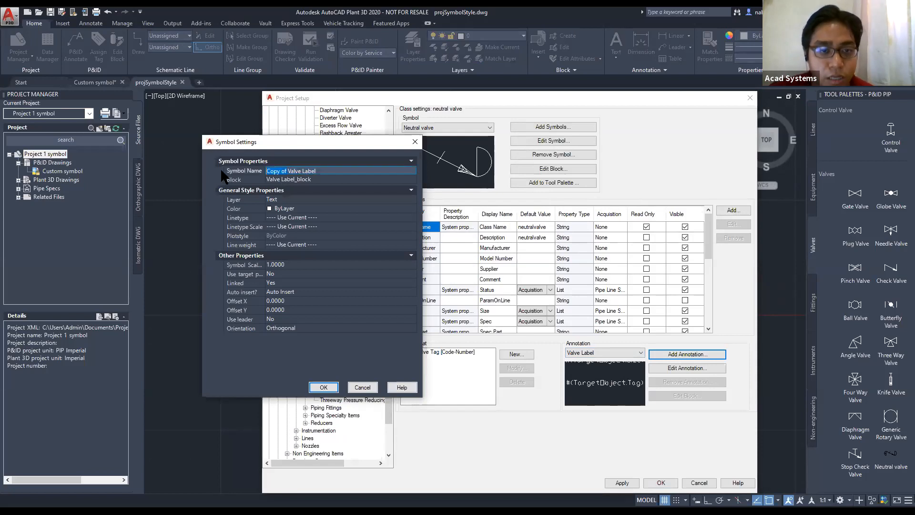
pyautogui.write('New')
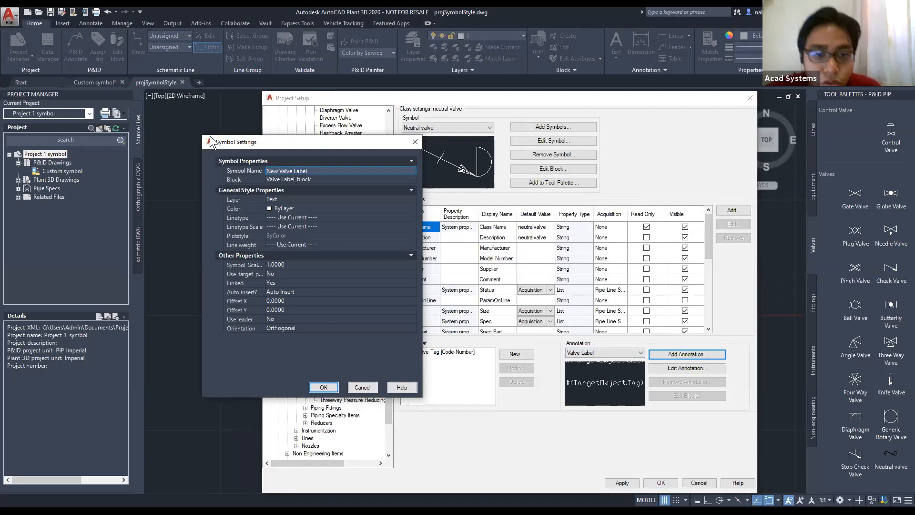
pyautogui.click(324, 388)
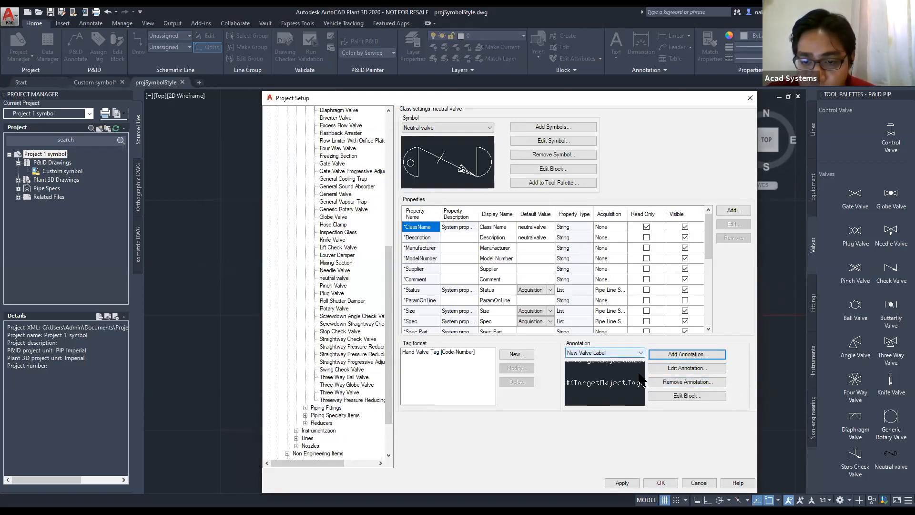
# Edit the New Valve Label annotation block and set the size attribute's annotation format to 2 subparts.
pyautogui.click(678, 396)
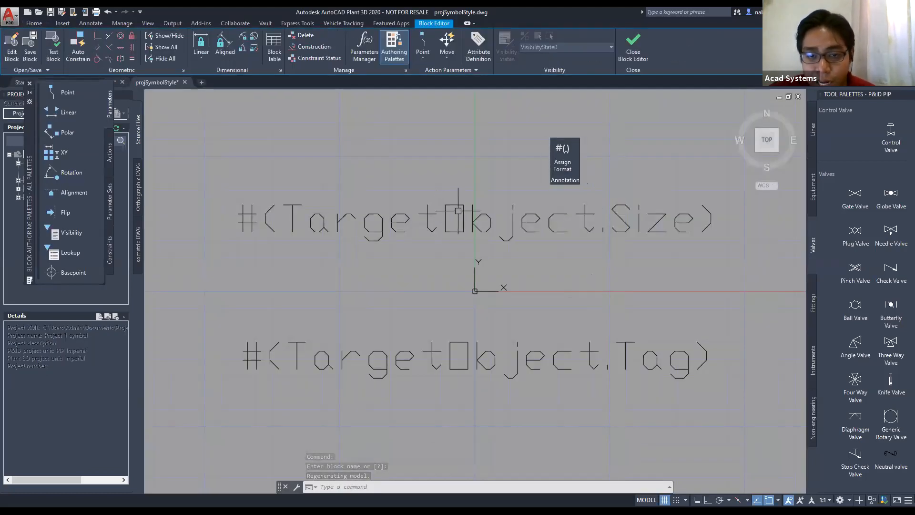
pyautogui.click(566, 152)
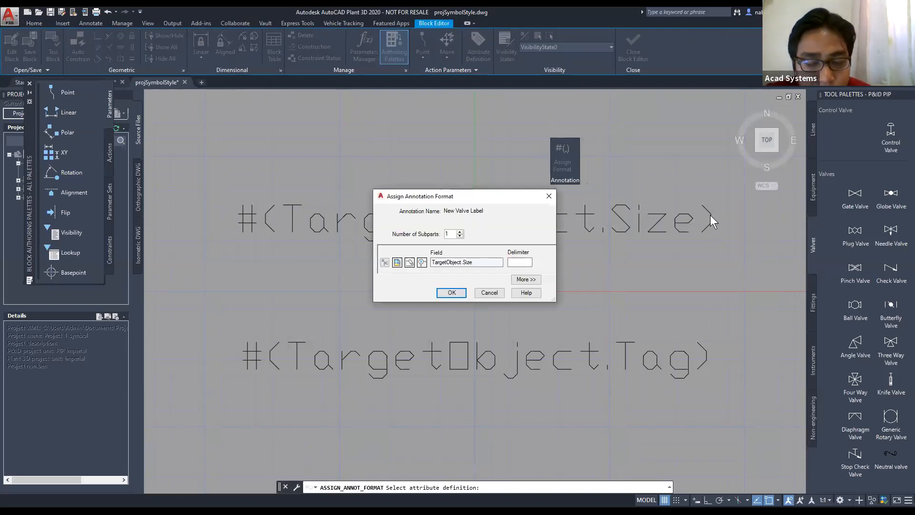
pyautogui.click(460, 231)
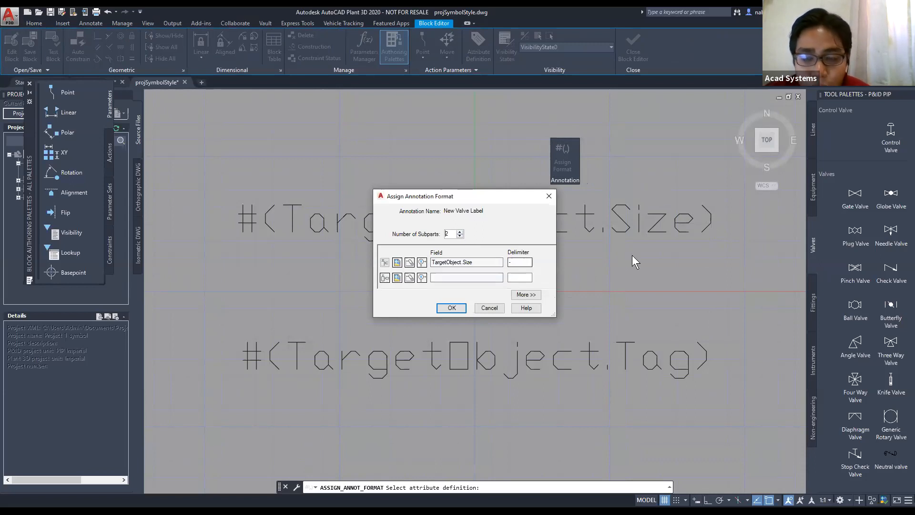
# Assign the Inline Assets Spec property to the second subpart of the size attribute and save the annotation block.
pyautogui.click(385, 278)
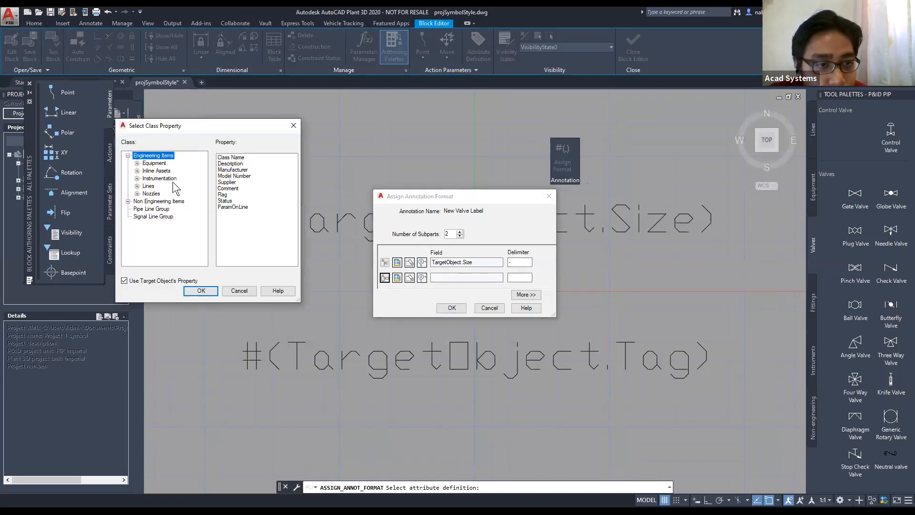
pyautogui.click(156, 171)
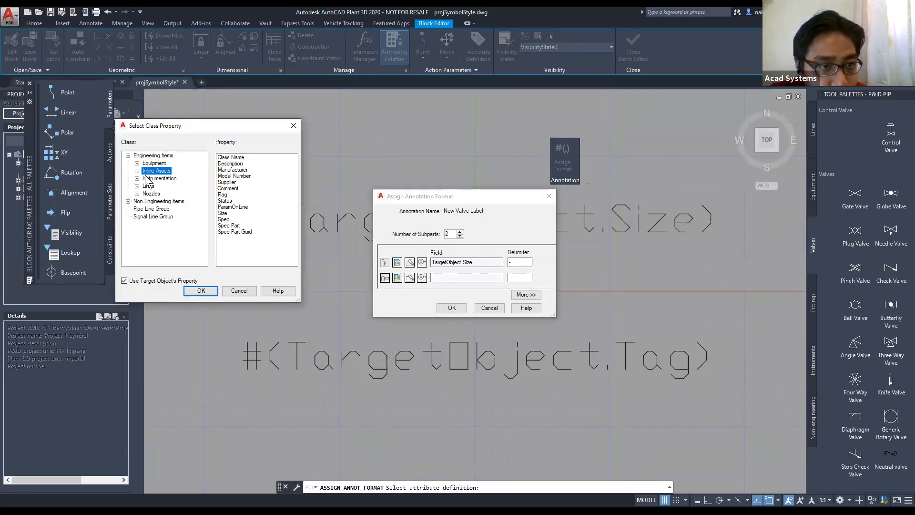
pyautogui.click(224, 219)
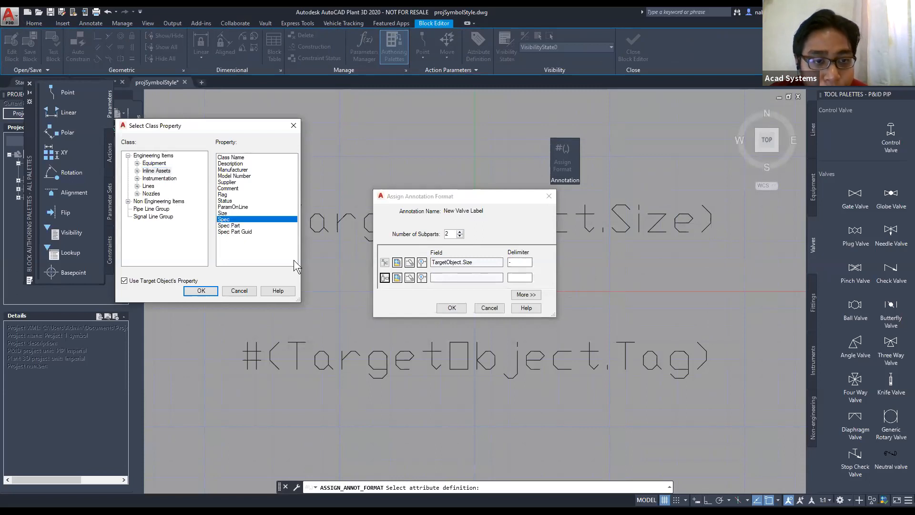
pyautogui.click(201, 291)
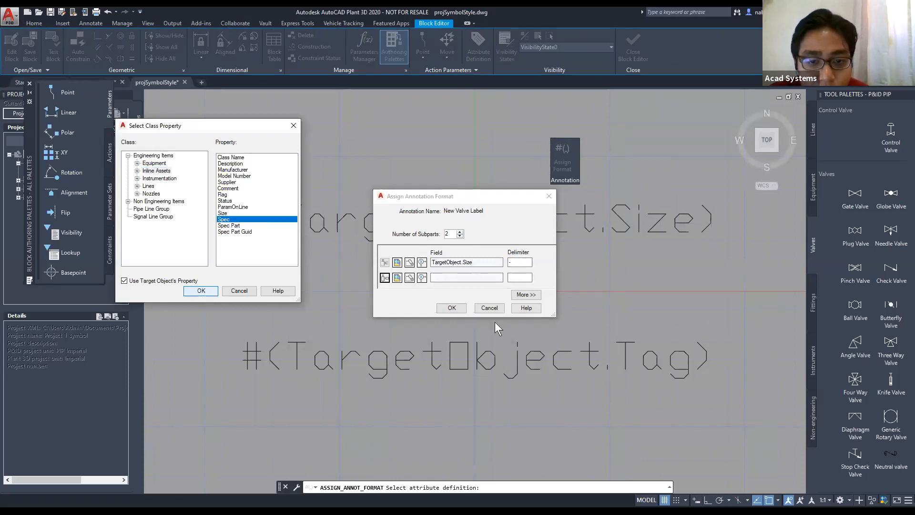
pyautogui.click(451, 307)
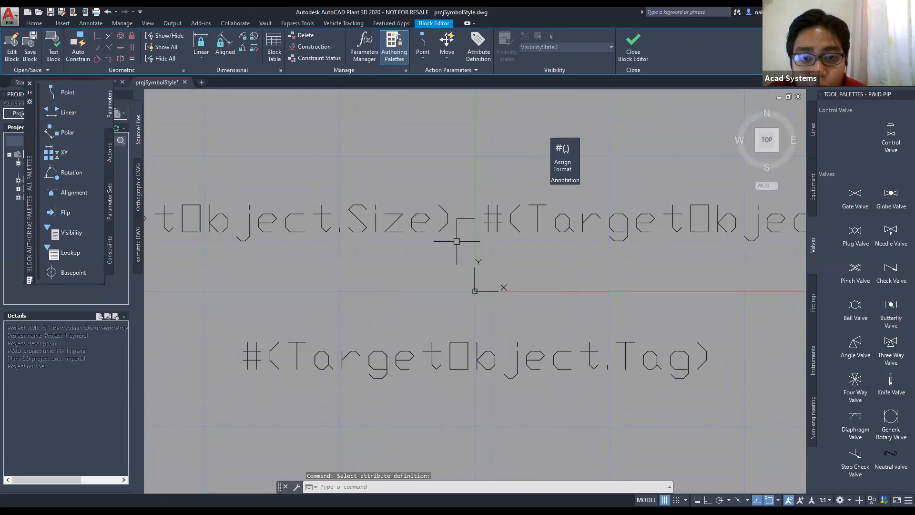
pyautogui.scroll(-2, 456, 241)
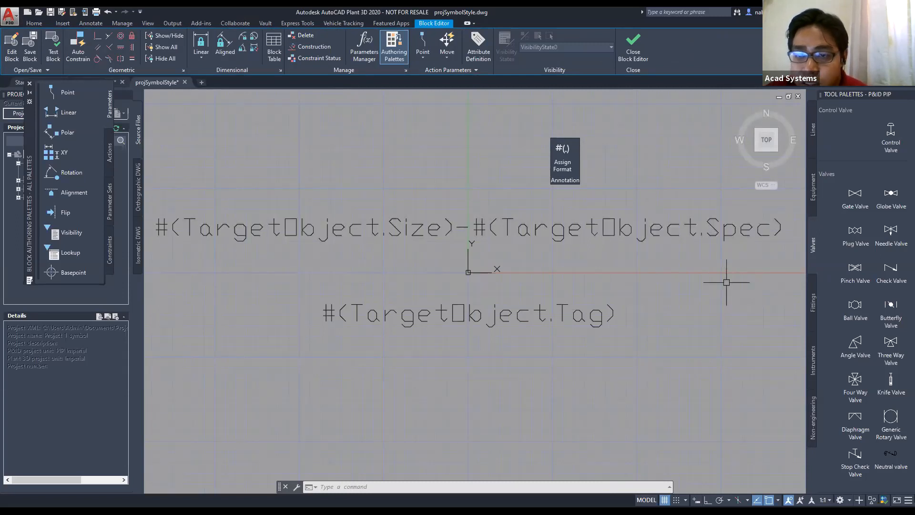
pyautogui.click(32, 44)
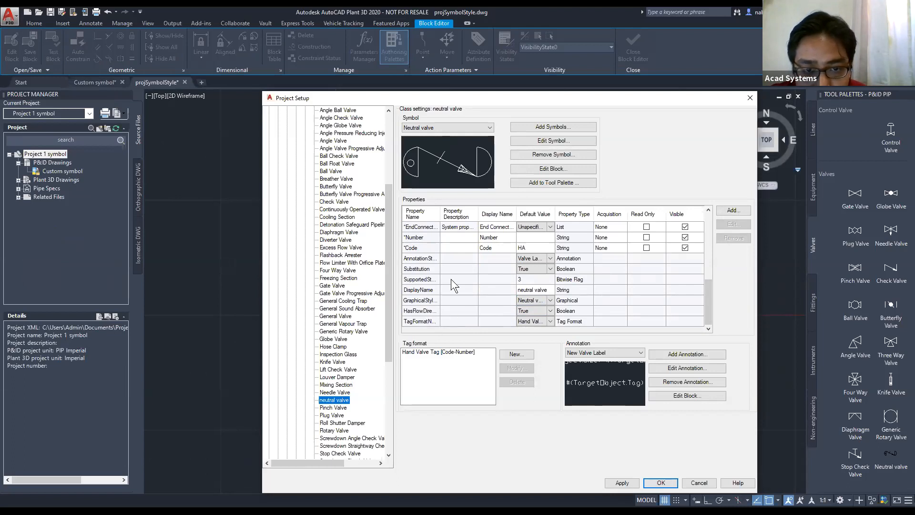
# Set the neutral valve class's default annotation style to New Valve Label, apply it and close the project setup.
pyautogui.click(549, 258)
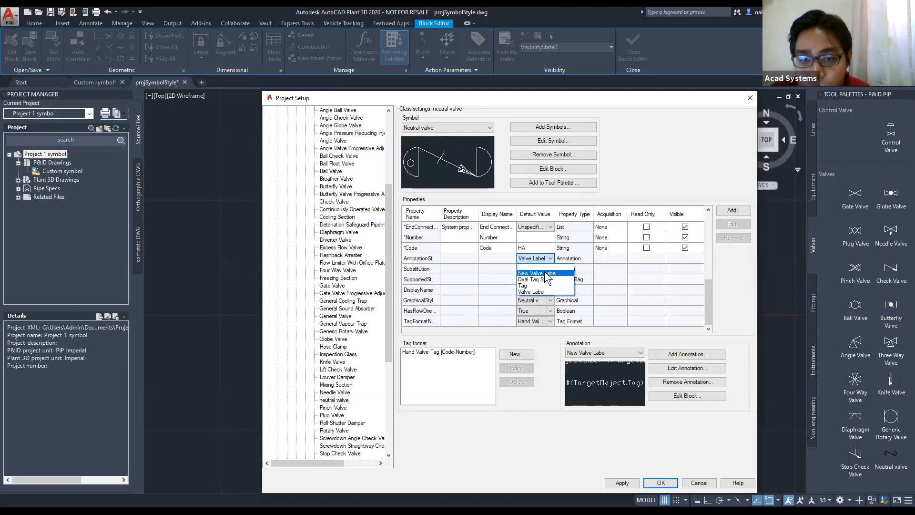
pyautogui.click(545, 273)
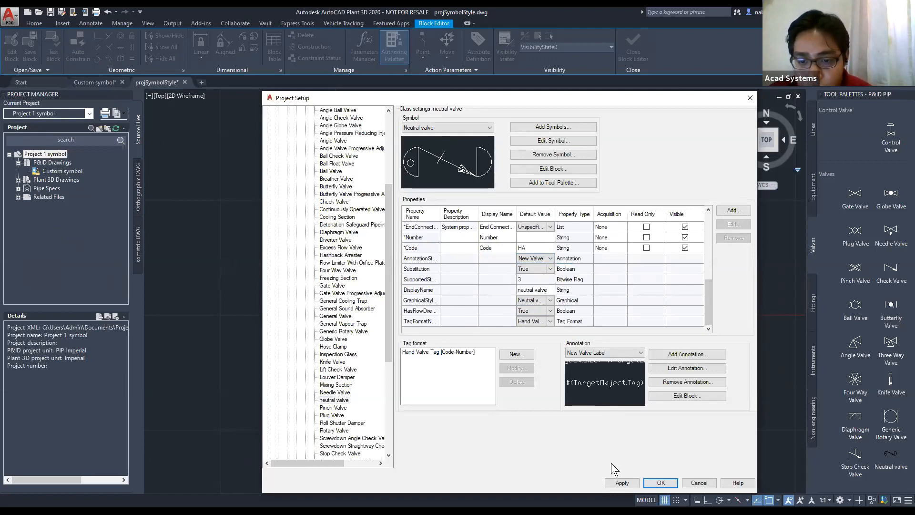
pyautogui.click(622, 482)
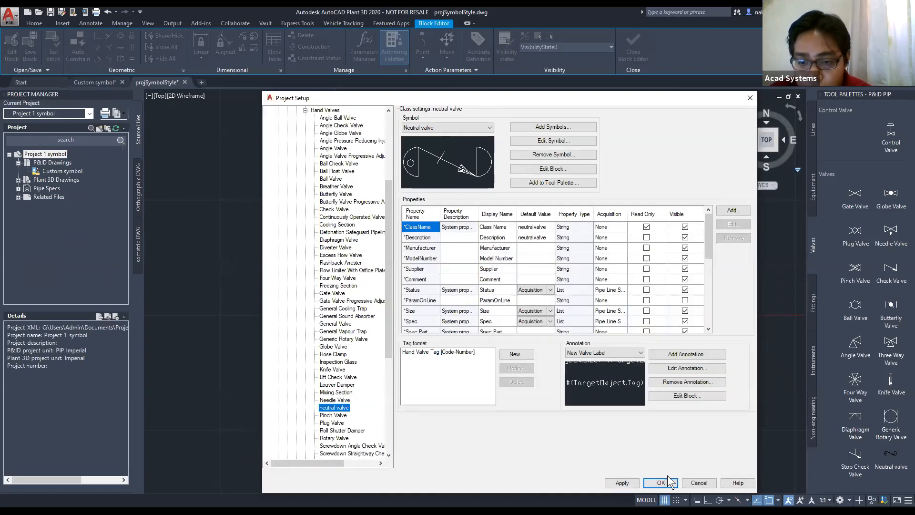
pyautogui.click(667, 476)
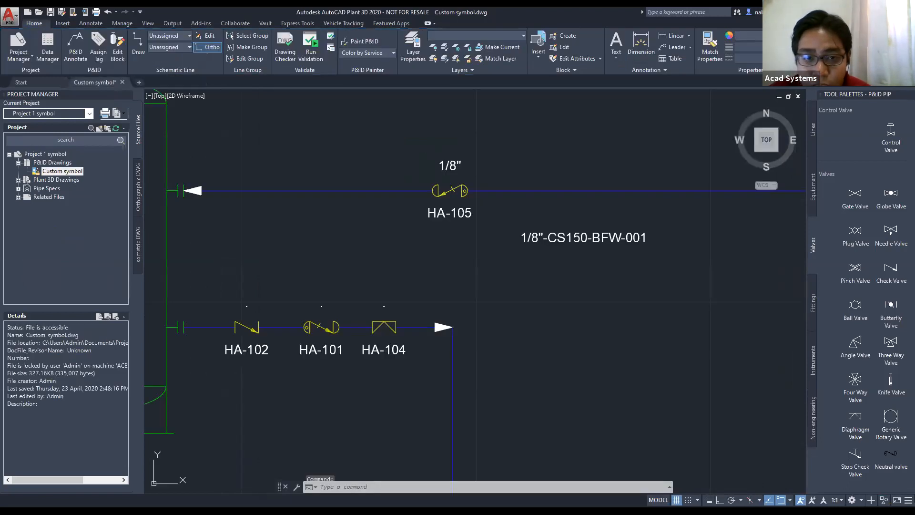
# Insert a neutral valve on the upper pipe line between valve HA-105 and pump P-001.
pyautogui.scroll(-2, 578, 293)
pyautogui.moveTo(625, 302); pyautogui.dragTo(471, 339, button='middle')
pyautogui.click(882, 461)
pyautogui.click(554, 265)
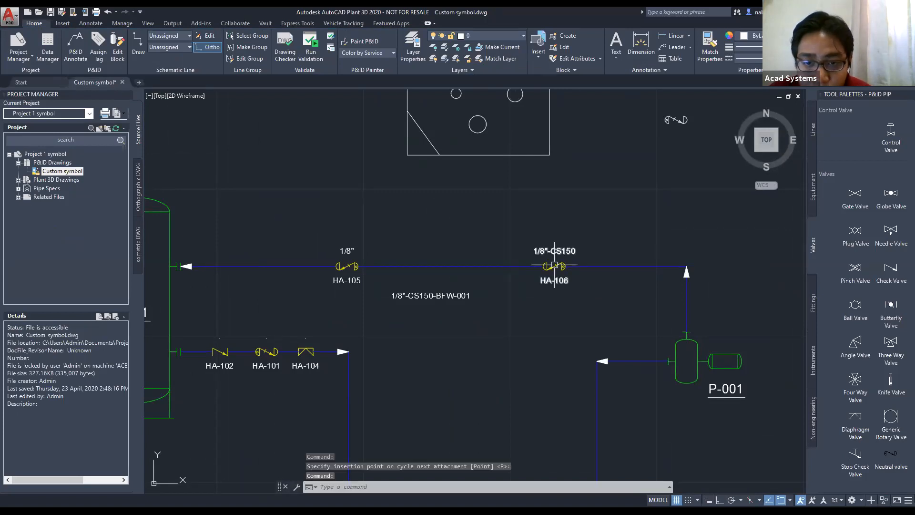
pyautogui.scroll(5, 554, 266)
pyautogui.scroll(-3, 527, 261)
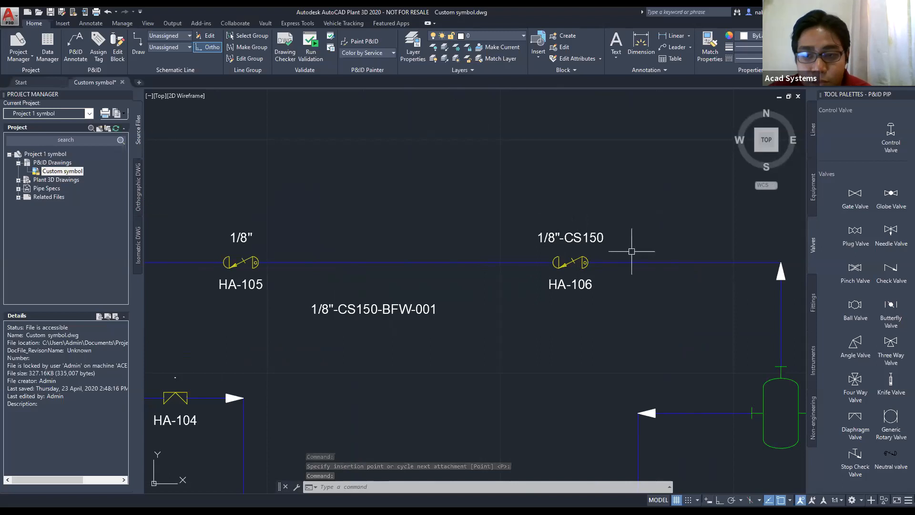
pyautogui.scroll(-4, 631, 251)
pyautogui.moveTo(578, 335); pyautogui.dragTo(557, 254, button='middle')
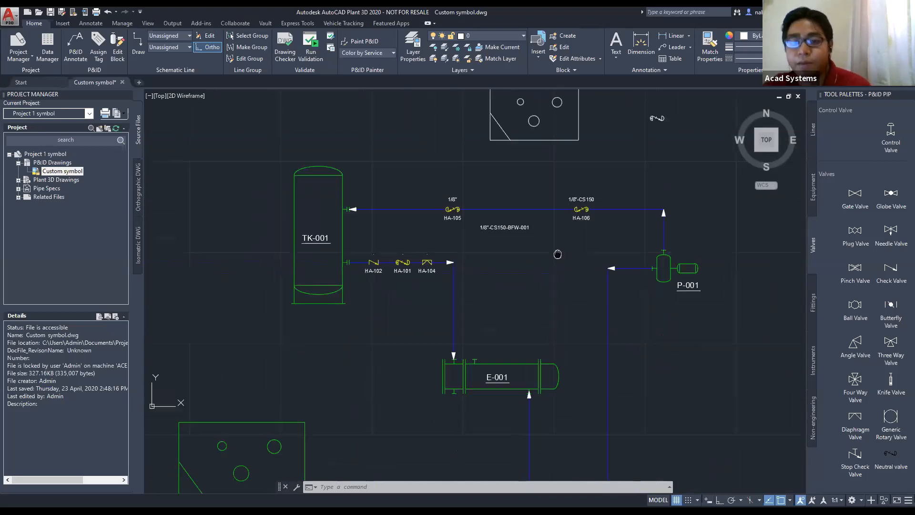
pyautogui.scroll(-2, 557, 254)
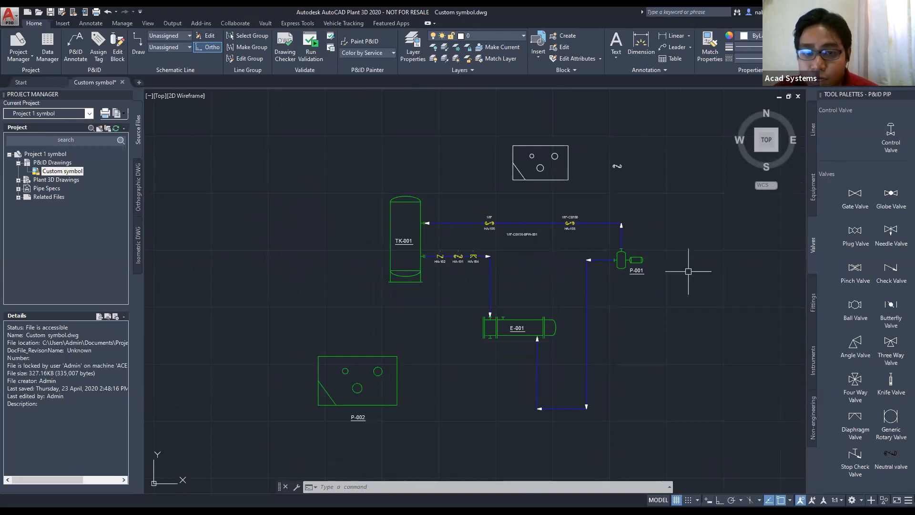
pyautogui.scroll(2, 560, 215)
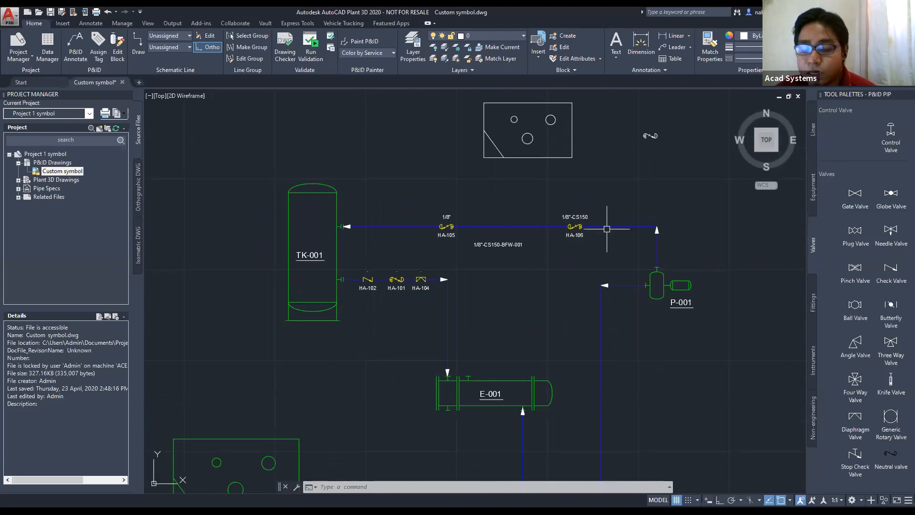
pyautogui.scroll(-2, 567, 323)
pyautogui.moveTo(566, 323); pyautogui.dragTo(570, 286, button='middle')
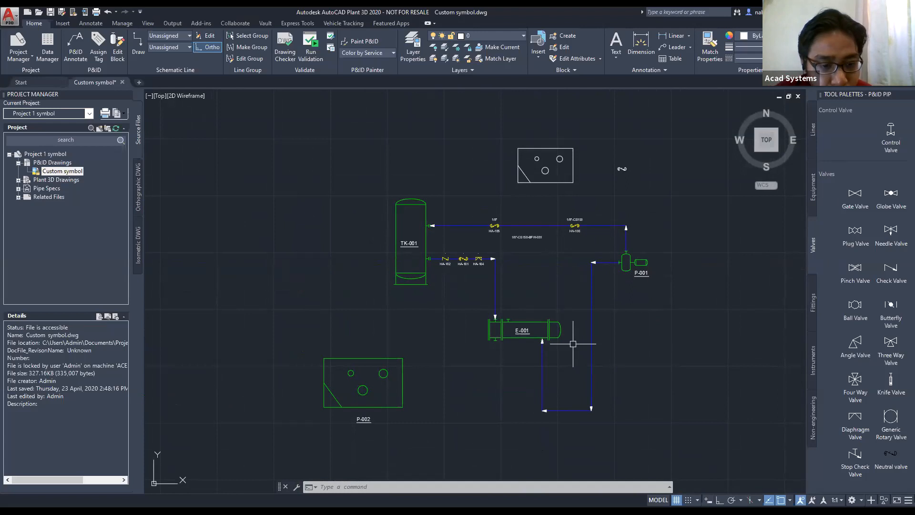
# Switch to the browser and view the ACAD Systems Facebook page, events calendar and website home page.
pyautogui.click(215, 509)
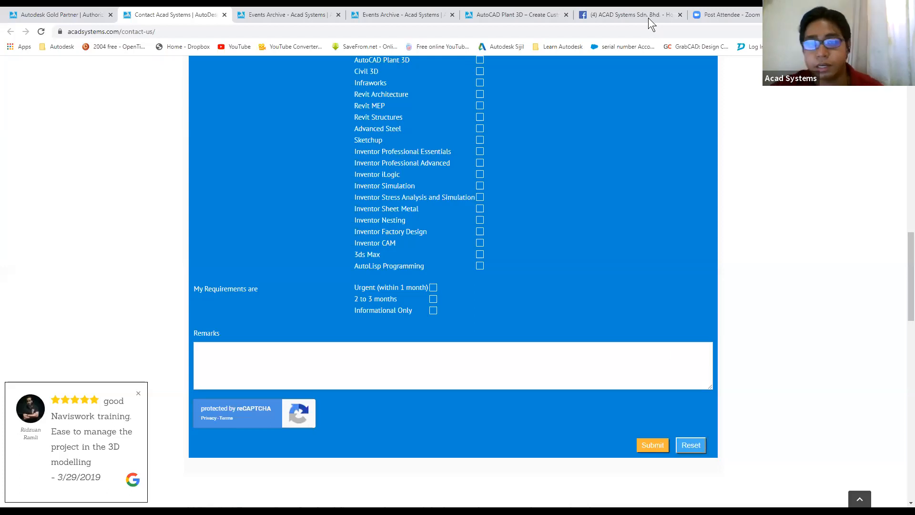
pyautogui.click(648, 18)
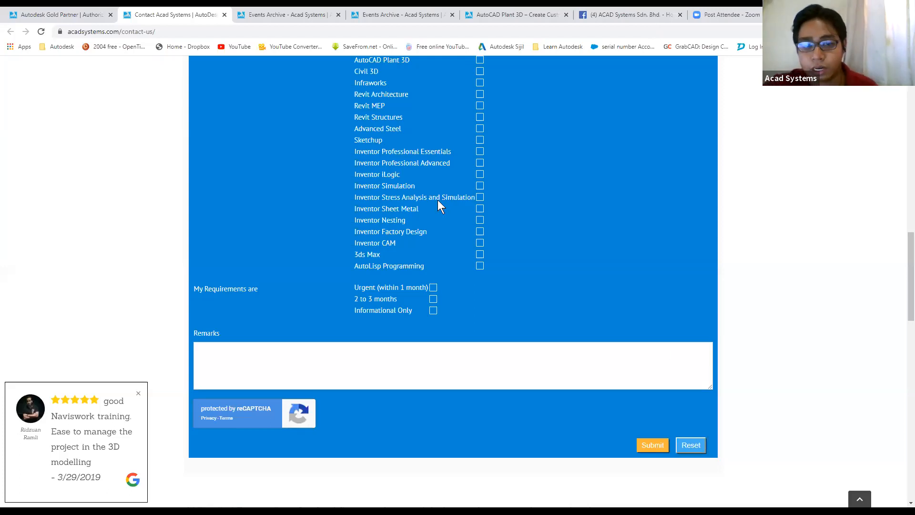
pyautogui.scroll(-2, 464, 319)
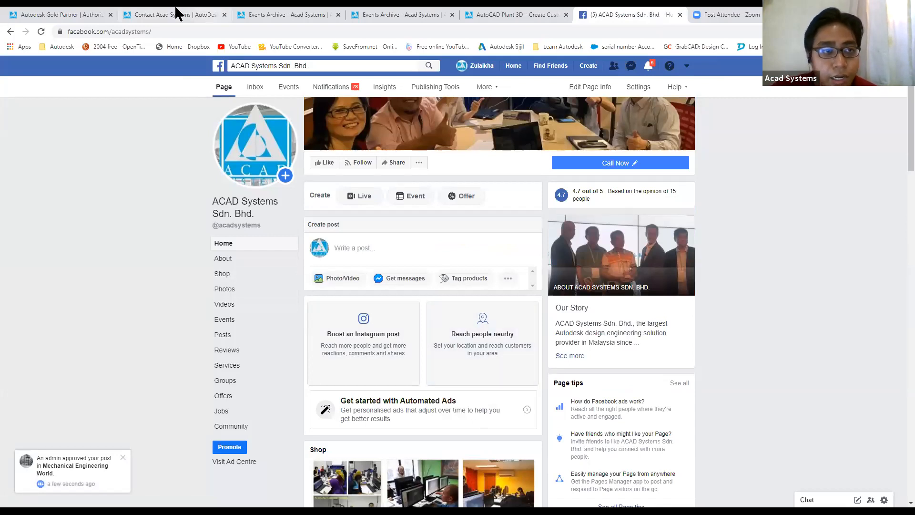
pyautogui.click(312, 13)
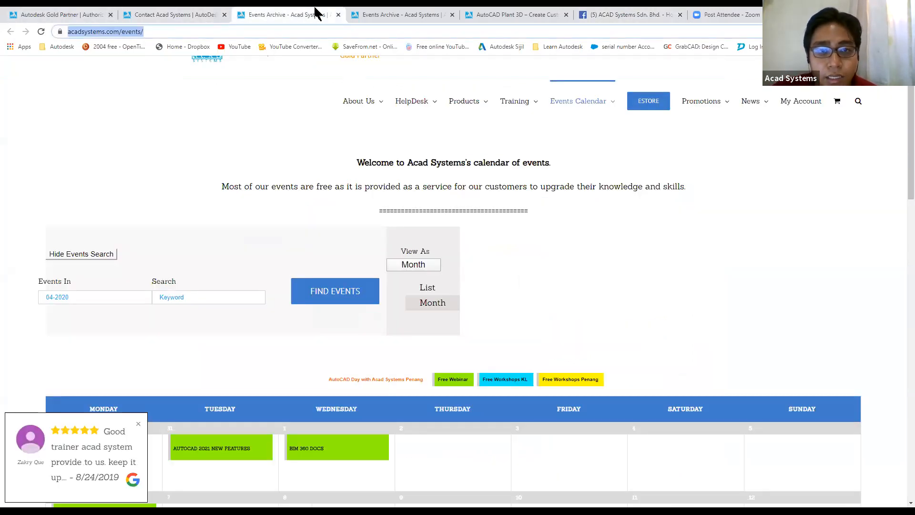
pyautogui.click(210, 13)
pyautogui.click(73, 14)
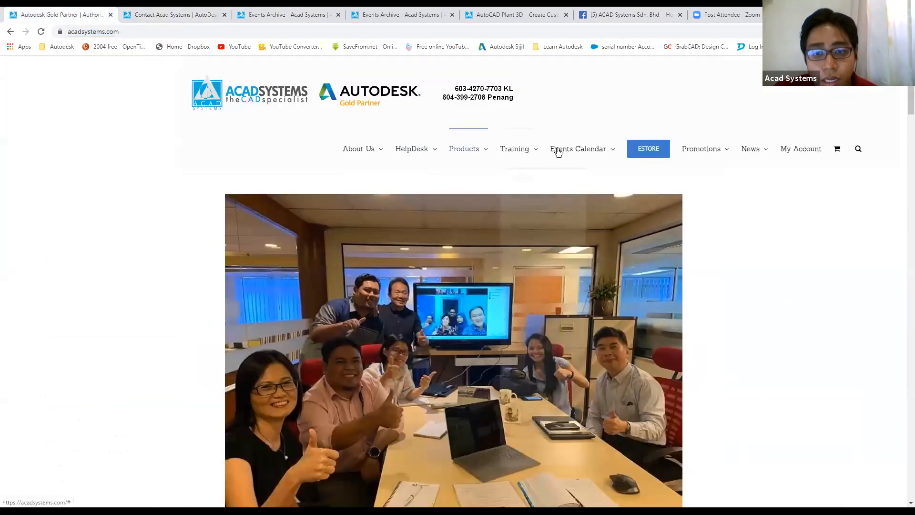
pyautogui.moveTo(563, 152)
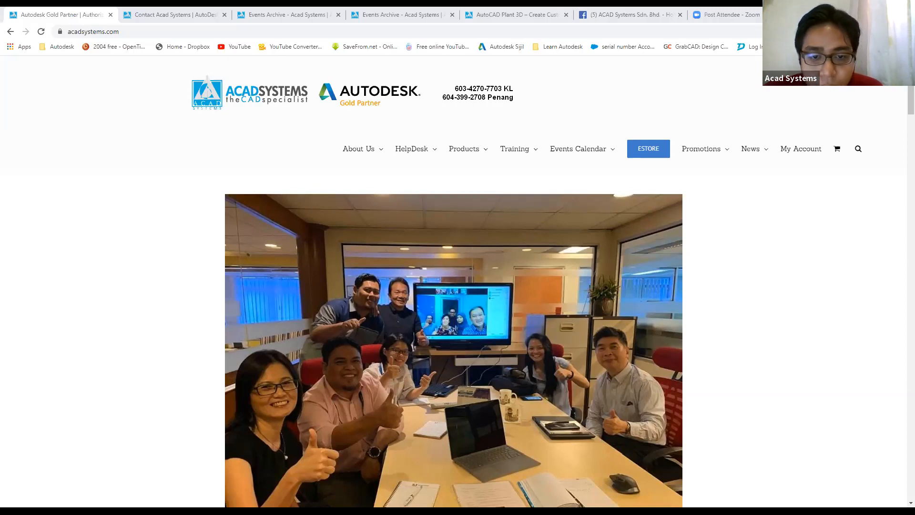
# Switch back to AutoCAD Plant 3D and move neutral valve HA-101 from the lower pipe line to the upper line near TK-001.
pyautogui.hotkey('alt', 'Tab')
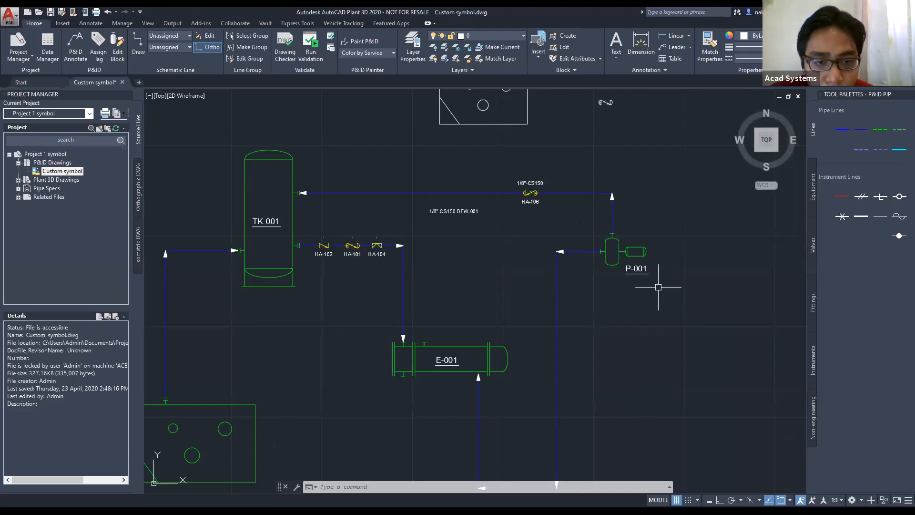
pyautogui.click(530, 250)
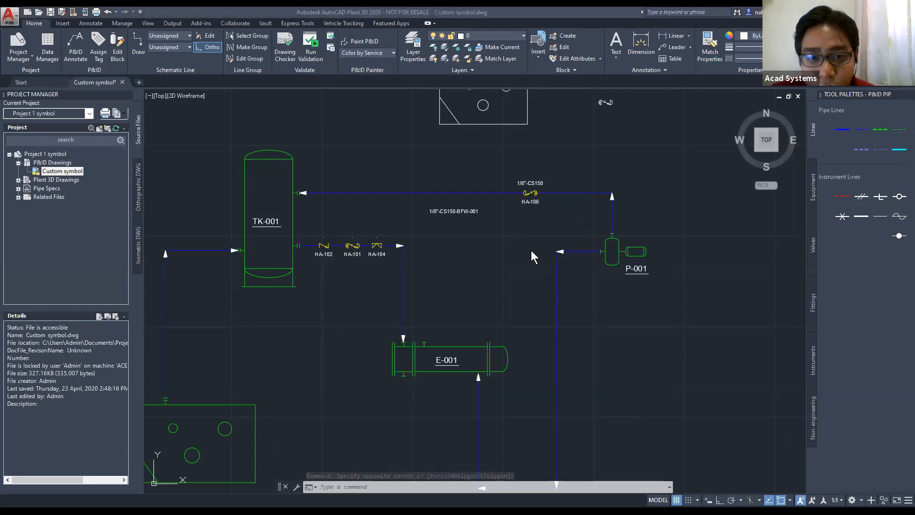
pyautogui.moveTo(458, 256); pyautogui.dragTo(496, 307, button='middle')
pyautogui.click(390, 297)
pyautogui.click(390, 296)
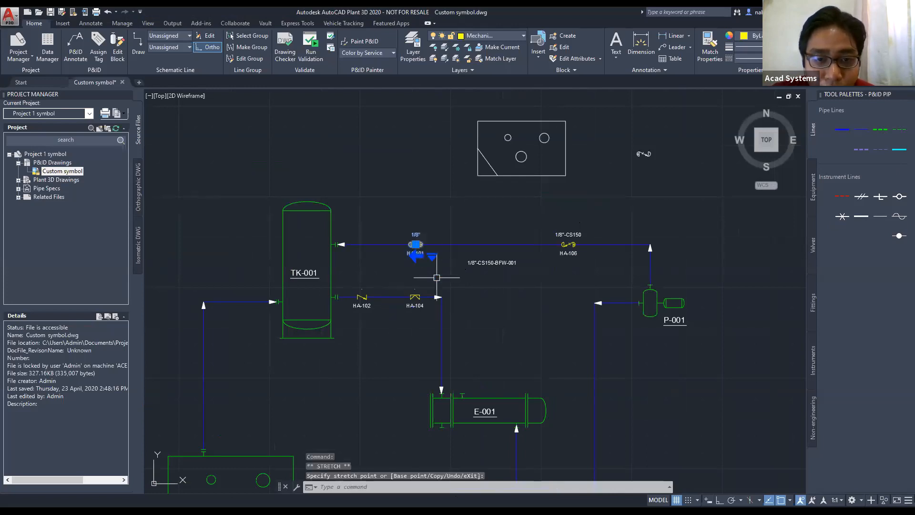
pyautogui.scroll(2, 436, 277)
pyautogui.press('Escape')
pyautogui.press('Escape')
pyautogui.press('Escape')
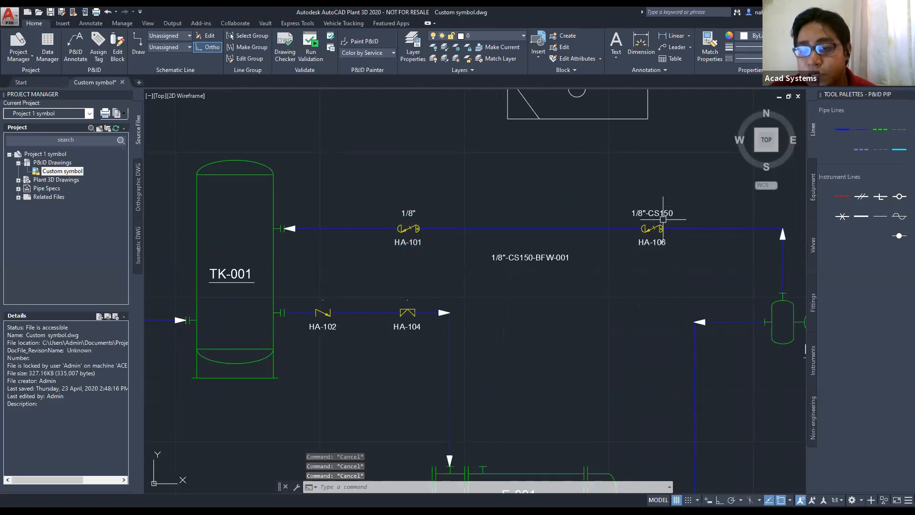
# Insert another neutral valve on the upper pipe line between HA-101 and HA-106.
pyautogui.click(813, 186)
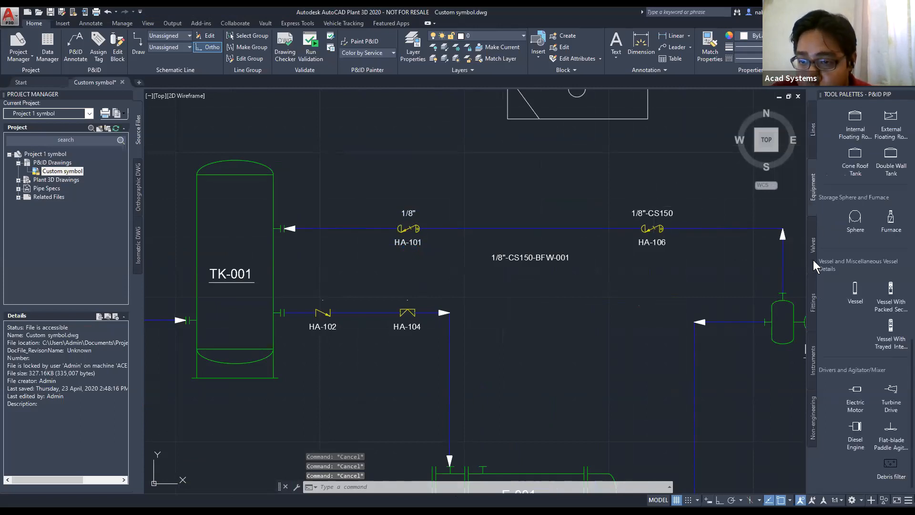
pyautogui.click(812, 259)
pyautogui.click(811, 304)
pyautogui.click(814, 135)
pyautogui.click(814, 335)
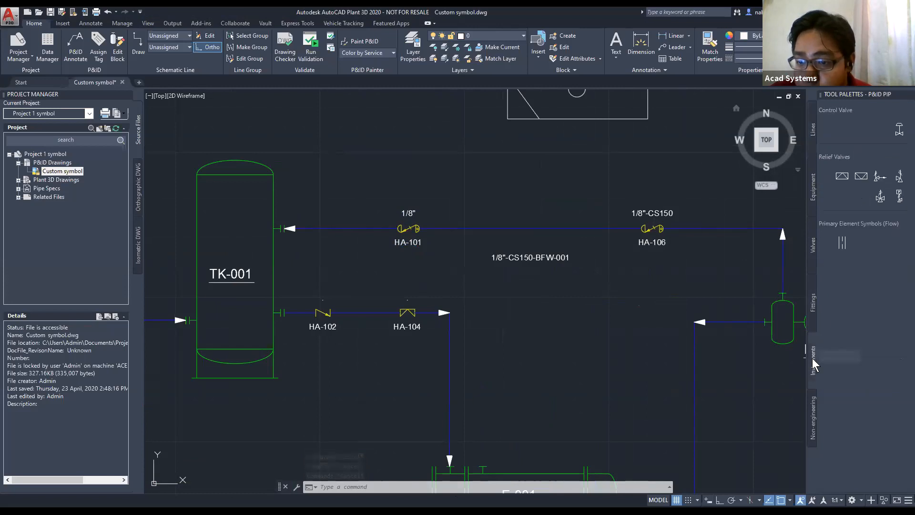
pyautogui.click(811, 199)
pyautogui.click(889, 465)
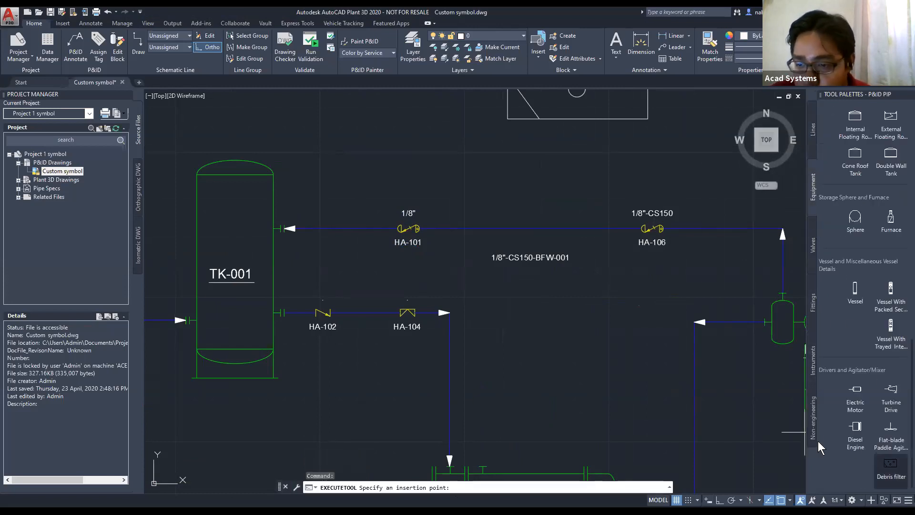
pyautogui.click(813, 248)
pyautogui.click(891, 457)
pyautogui.click(533, 228)
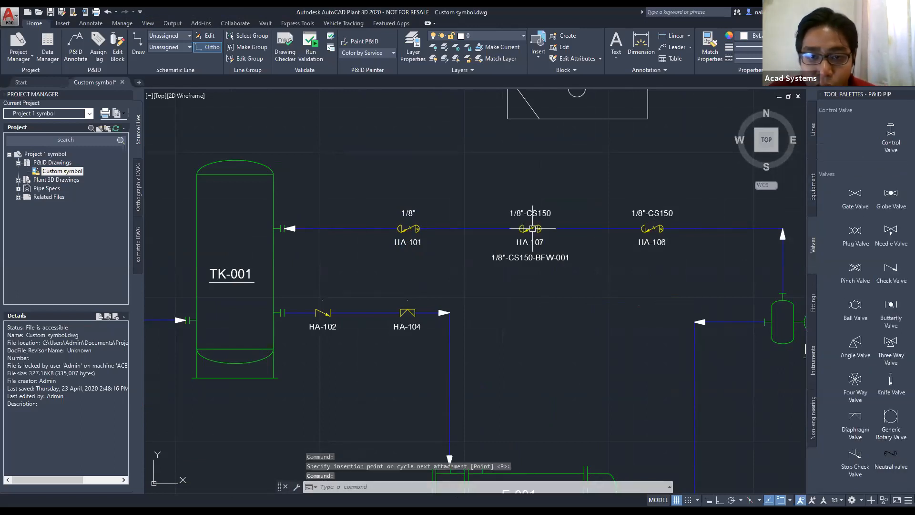
# Move neutral valve HA-101 from the upper pipe line to the short line beside pump P-001.
pyautogui.click(408, 228)
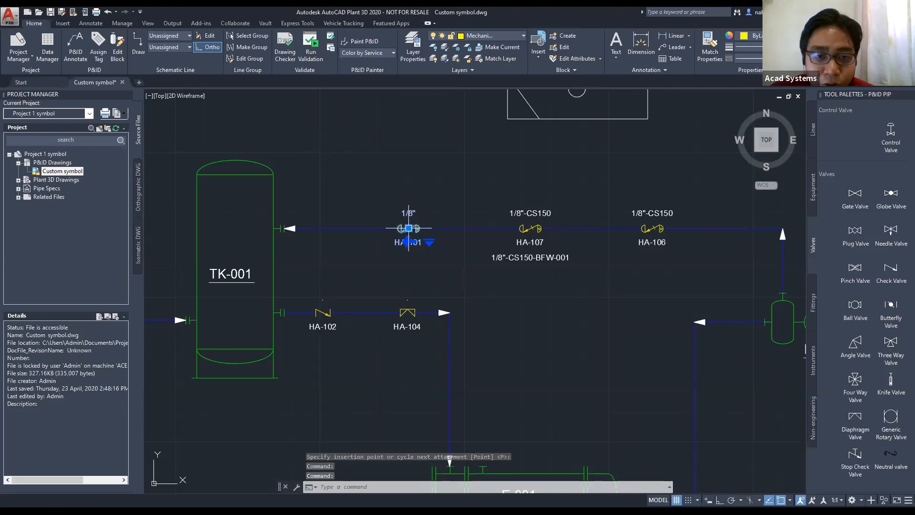
pyautogui.click(408, 228)
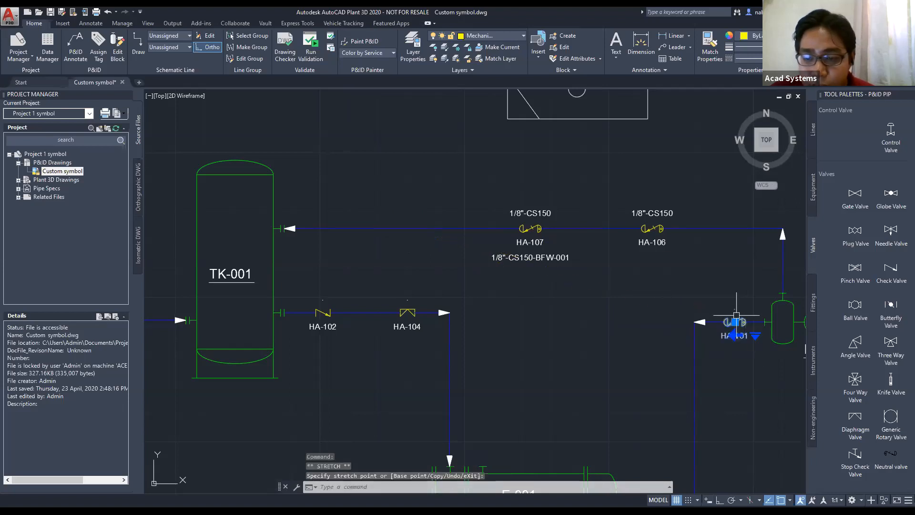
pyautogui.press('Escape')
pyautogui.press('Escape')
pyautogui.press('Escape')
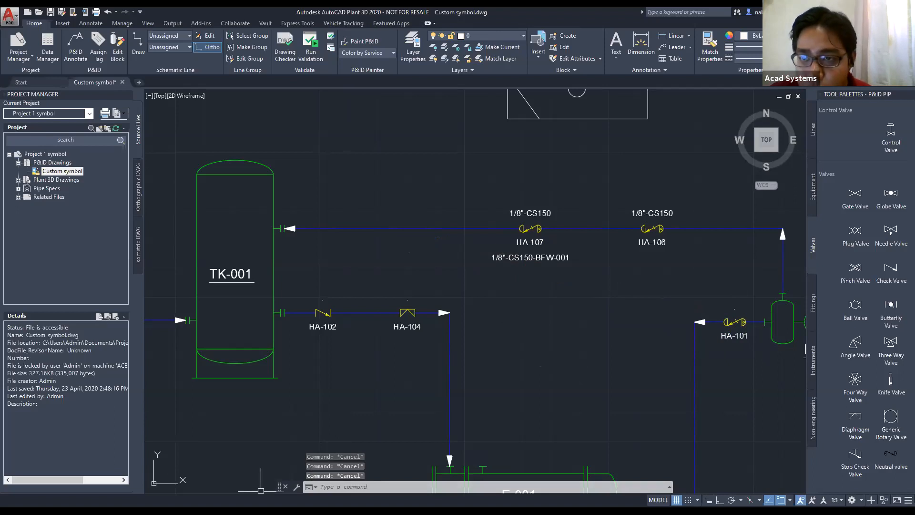
# Draw a pipe line from the side edge of equipment P-002 to a point below heat exchanger E-001's lower nozzle.
pyautogui.scroll(-2, 367, 373)
pyautogui.click(367, 373)
pyautogui.moveTo(366, 373); pyautogui.dragTo(594, 245, button='middle')
pyautogui.click(581, 379)
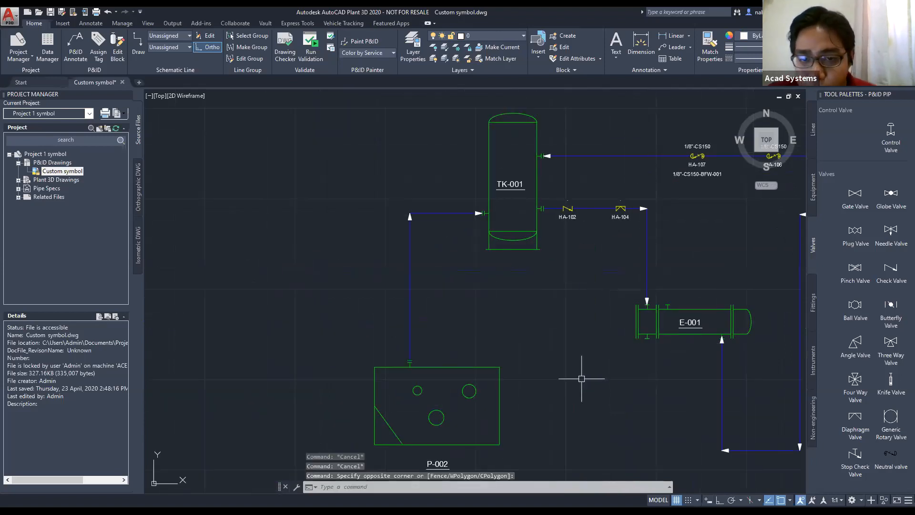
pyautogui.press('Escape')
pyautogui.press('Escape')
pyautogui.moveTo(430, 332); pyautogui.dragTo(441, 289, button='middle')
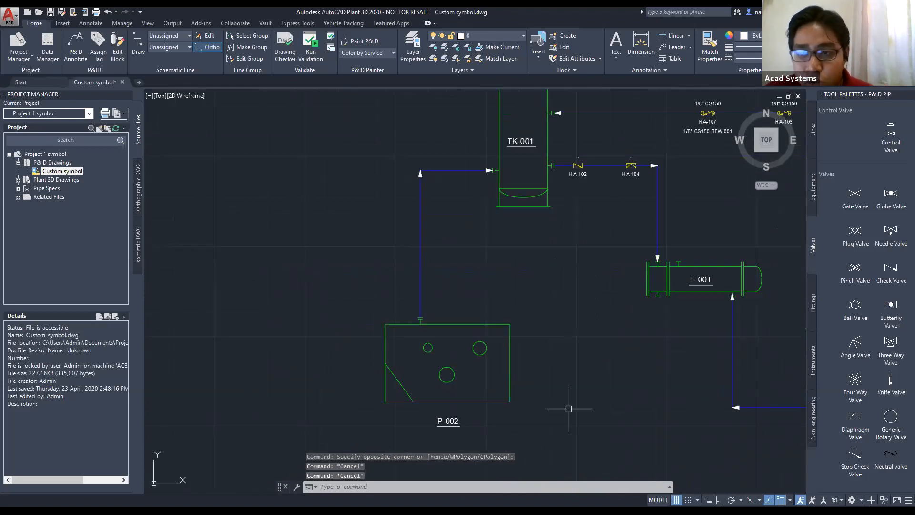
pyautogui.click(812, 131)
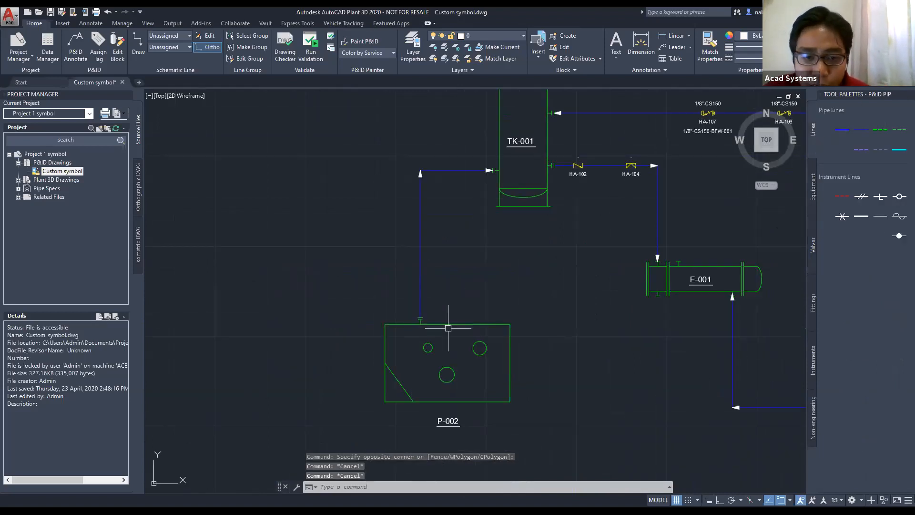
pyautogui.click(840, 130)
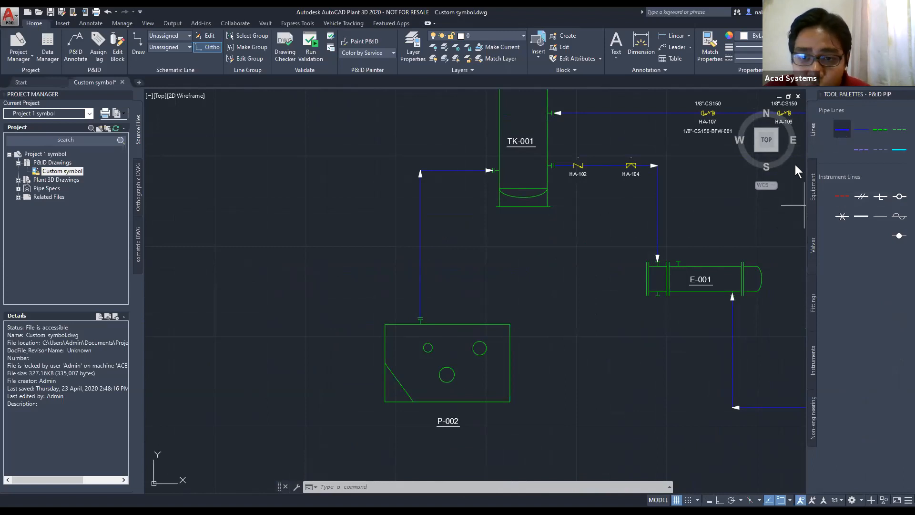
pyautogui.click(510, 351)
pyautogui.click(657, 336)
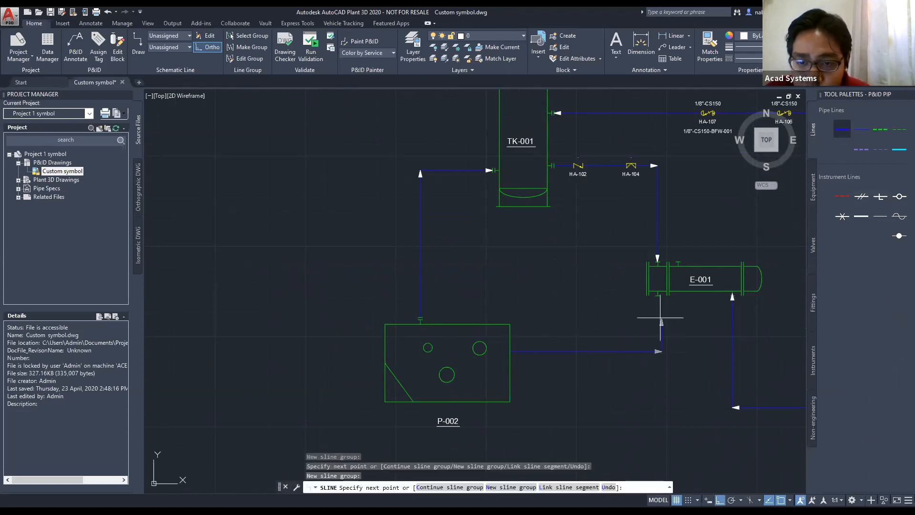
pyautogui.press('Return')
pyautogui.scroll(6, 515, 353)
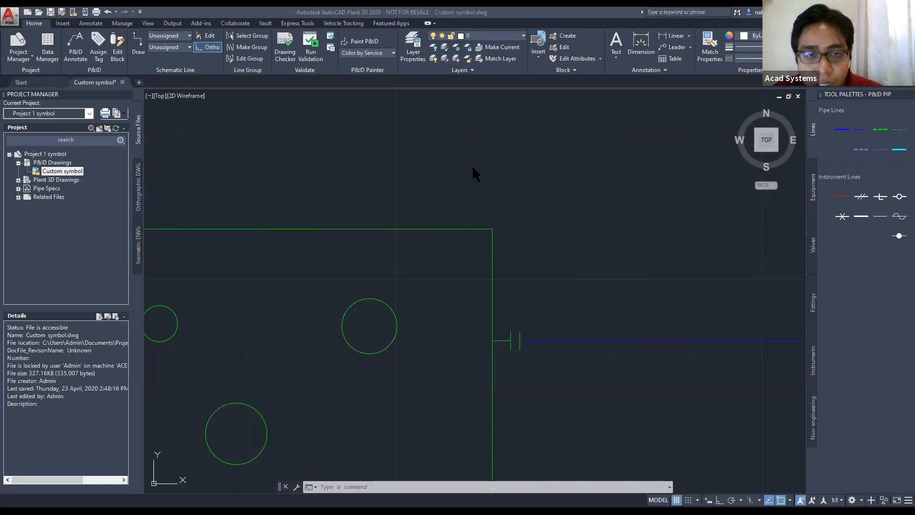
# Switch to the browser and look through the webinar listings and events calendar options on the ACAD Systems home page.
pyautogui.hotkey('alt', 'Tab')
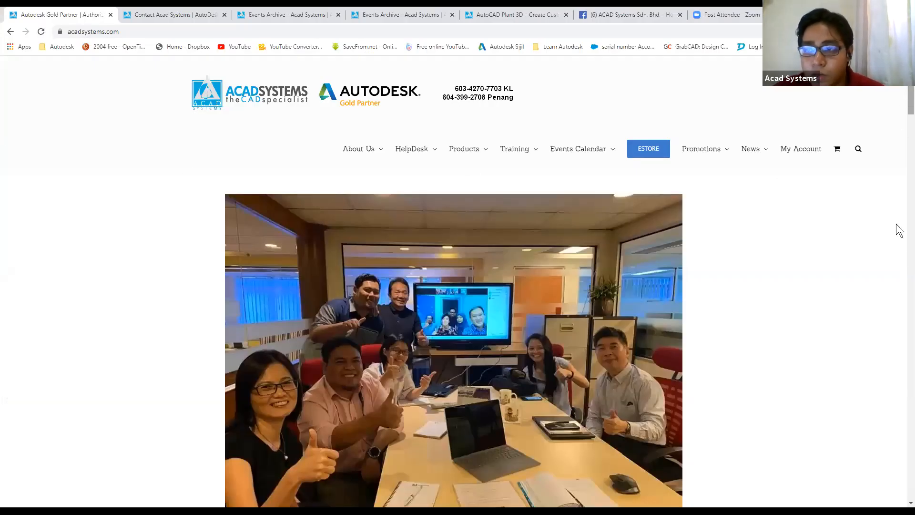
pyautogui.scroll(-10, 896, 266)
pyautogui.scroll(-15, 895, 315)
pyautogui.scroll(20, 900, 190)
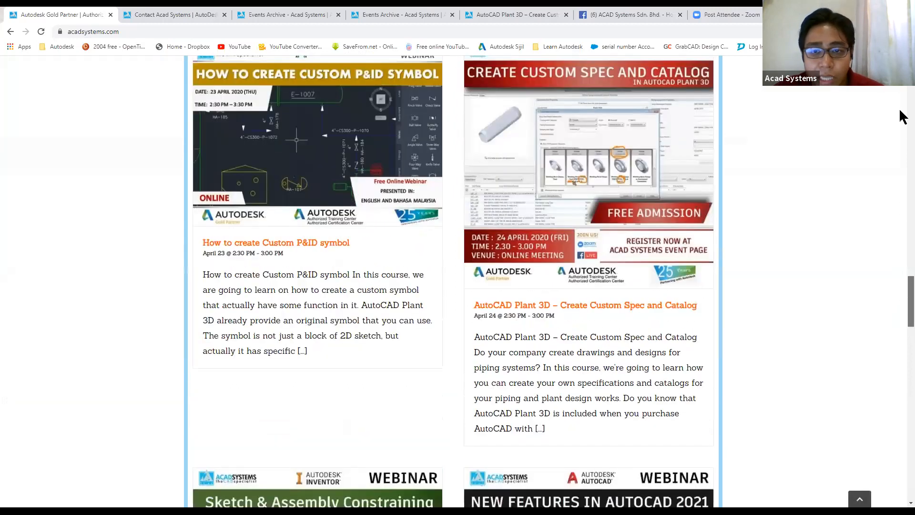
pyautogui.scroll(10, 743, 90)
pyautogui.moveTo(604, 157)
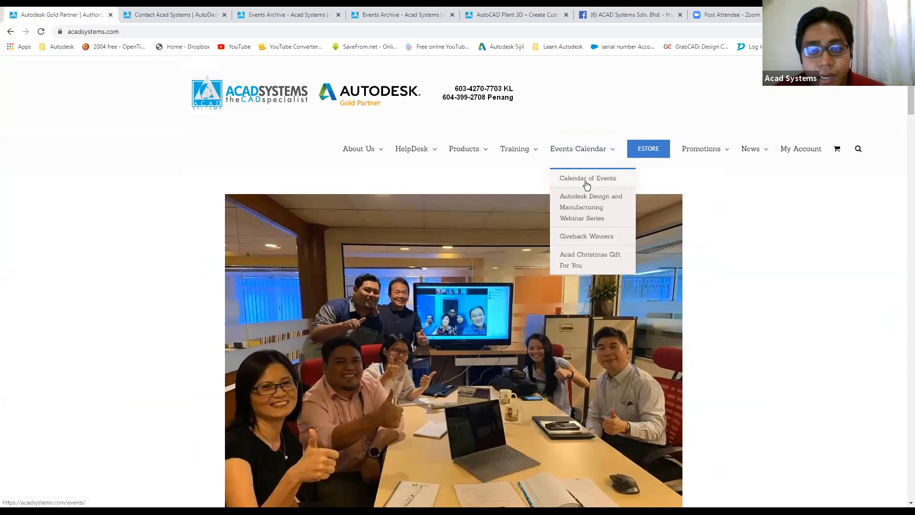
# View the April 2020 events calendar in month view and in list view, down to the Create Custom Spec and Catalog webinar.
pyautogui.click(414, 9)
pyautogui.click(305, 14)
pyautogui.scroll(-4, 566, 270)
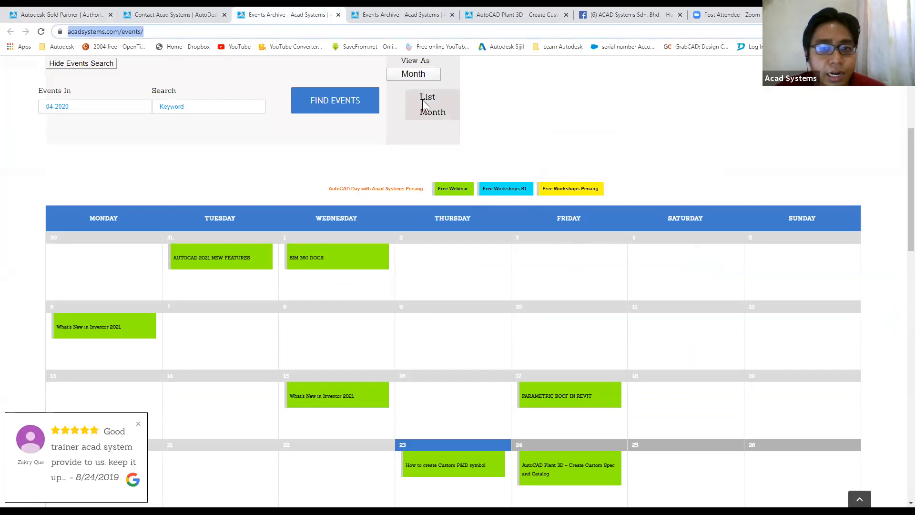
pyautogui.click(429, 10)
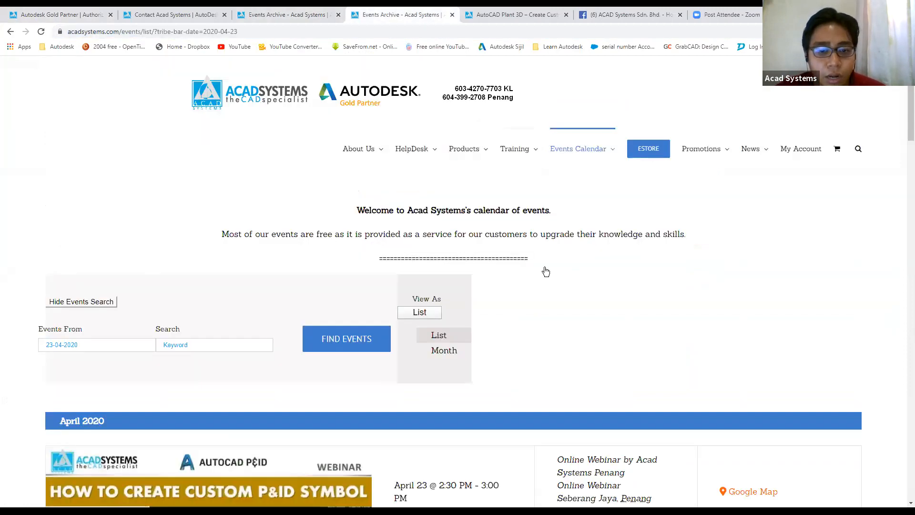
pyautogui.scroll(-5, 546, 290)
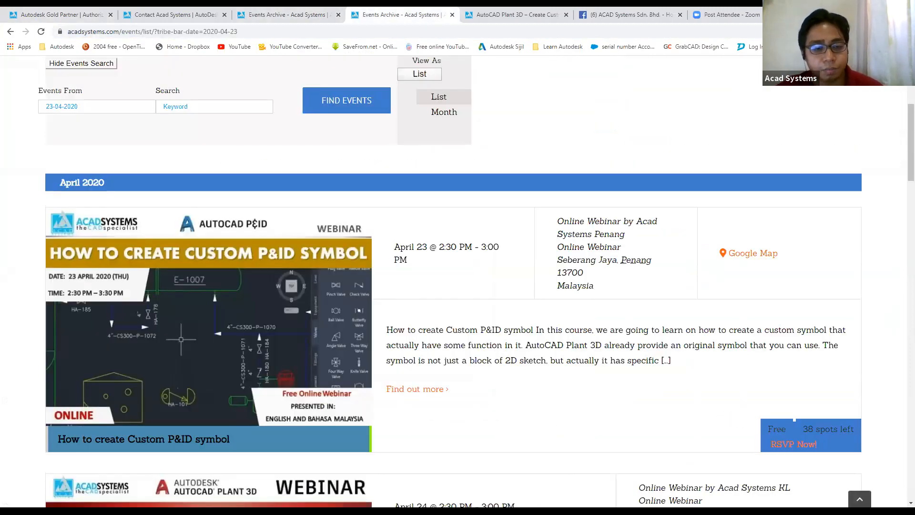
pyautogui.scroll(-5, 571, 392)
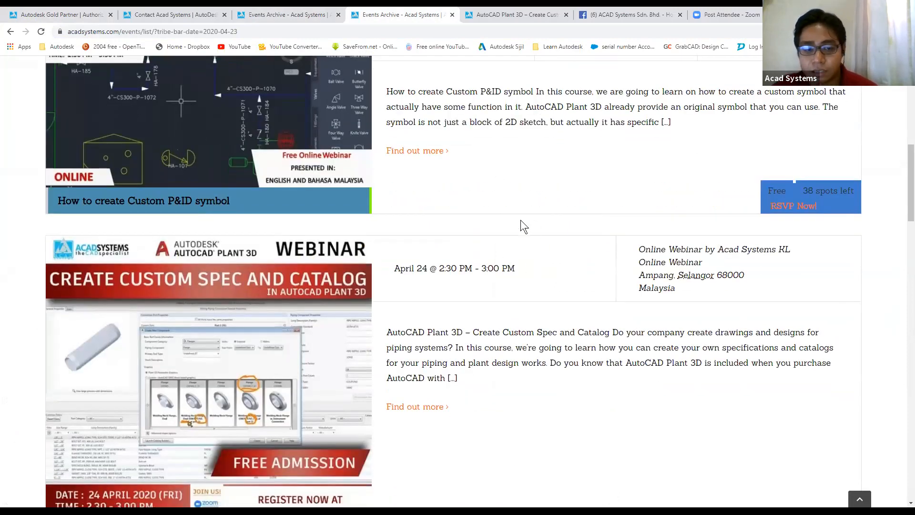
pyautogui.scroll(-1, 553, 233)
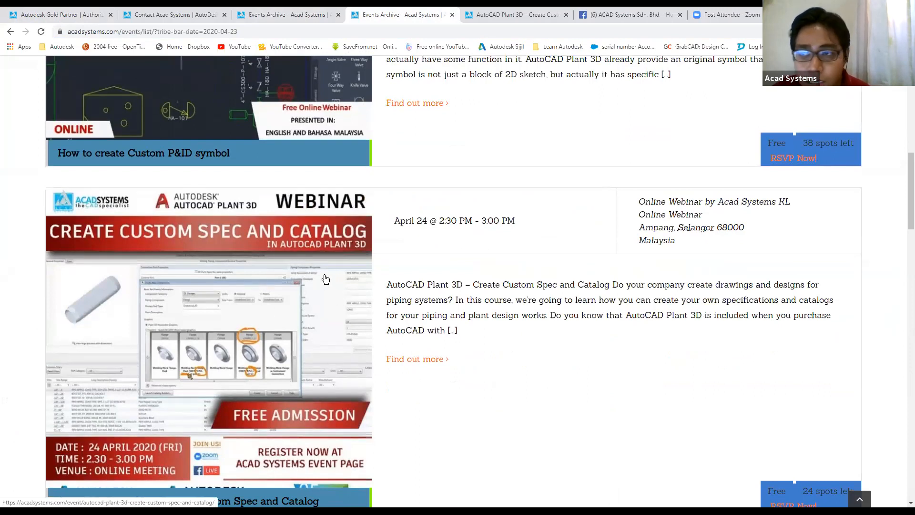
# View the AutoCAD Plant 3D – Create Custom Spec and Catalog event page, including its RSVP section.
pyautogui.click(500, 16)
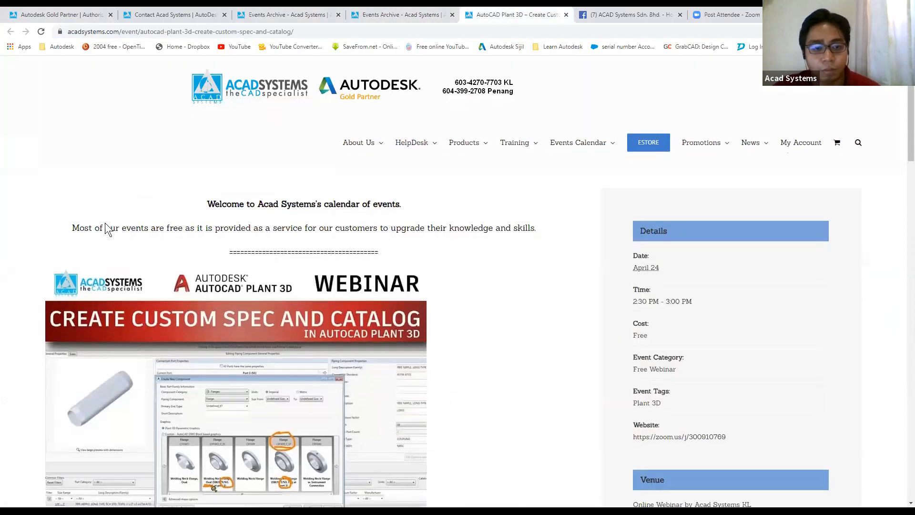
pyautogui.scroll(-5, 102, 234)
pyautogui.scroll(-3, 81, 365)
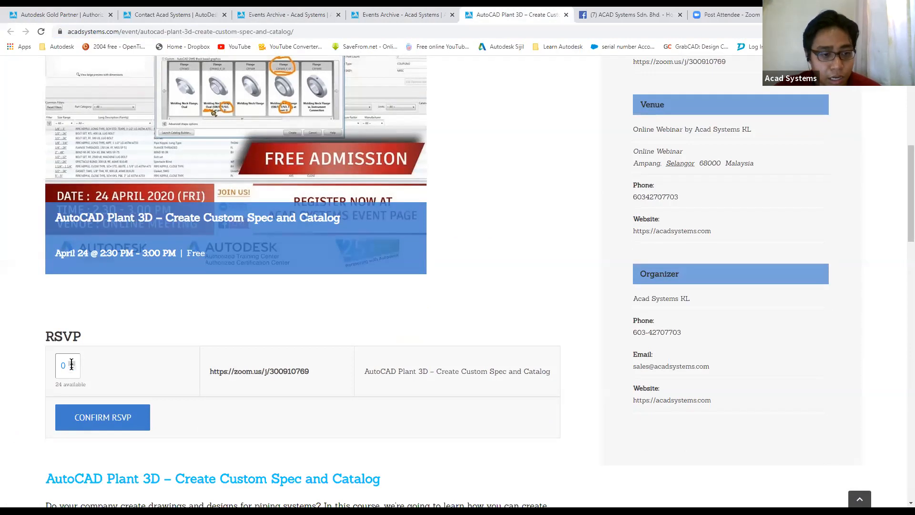
pyautogui.scroll(3, 405, 229)
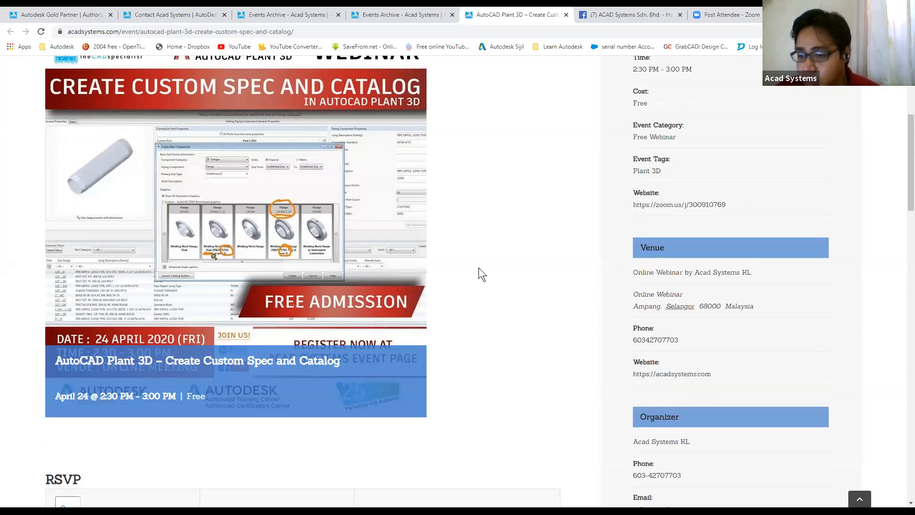
pyautogui.scroll(1, 423, 311)
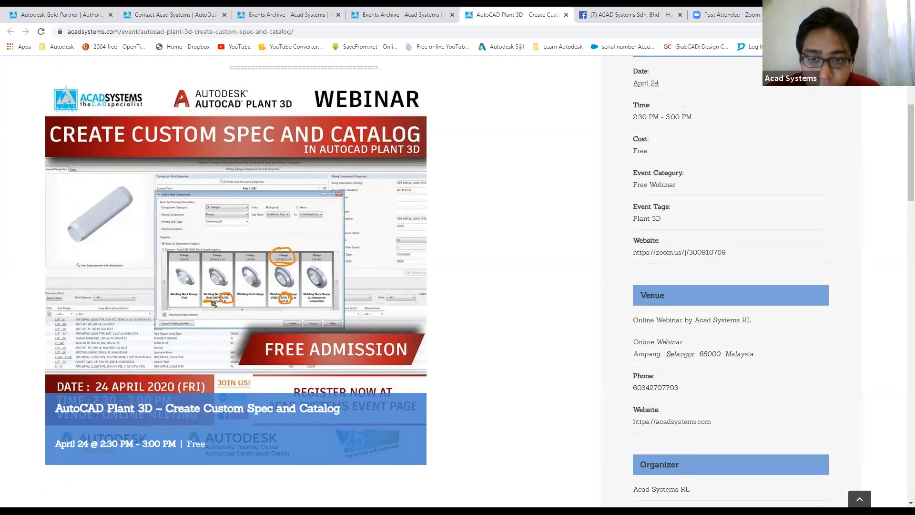
# Switch to the presentation slide show and advance from the custom P&ID symbol summary to the closing slide.
pyautogui.hotkey('alt', 'Tab')
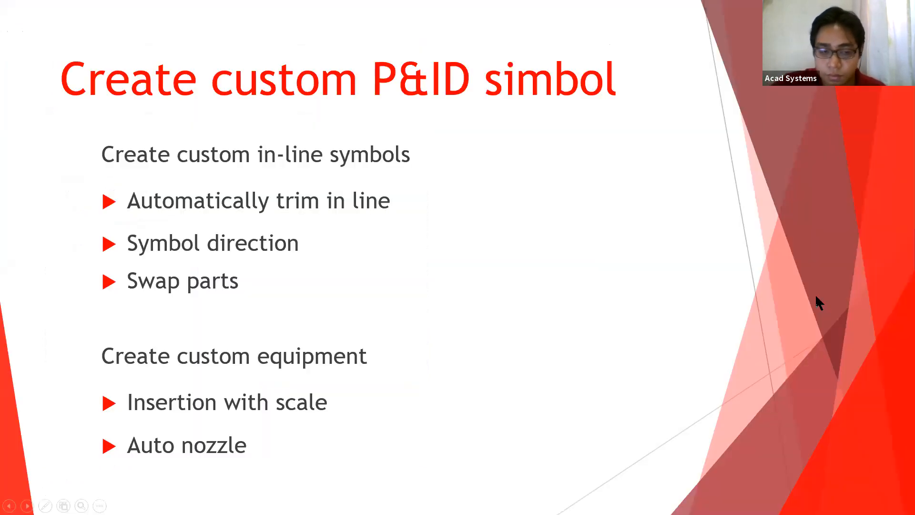
pyautogui.click(815, 296)
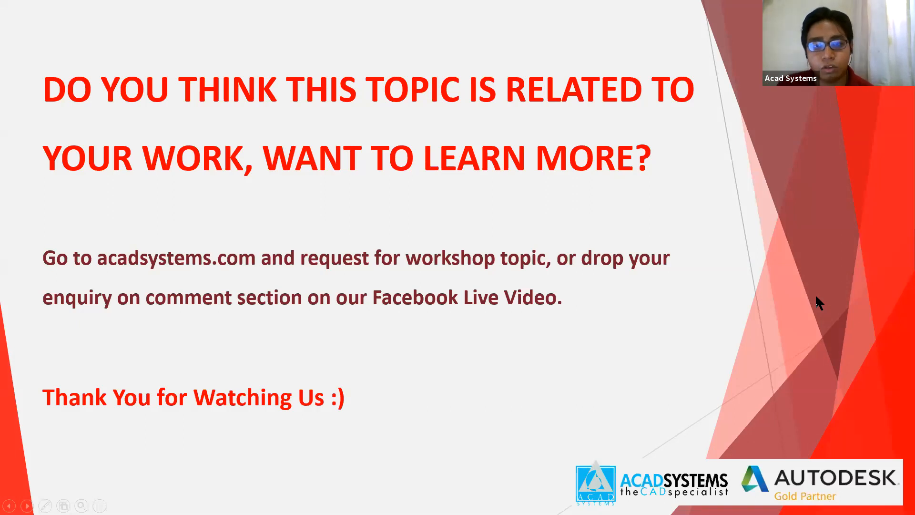